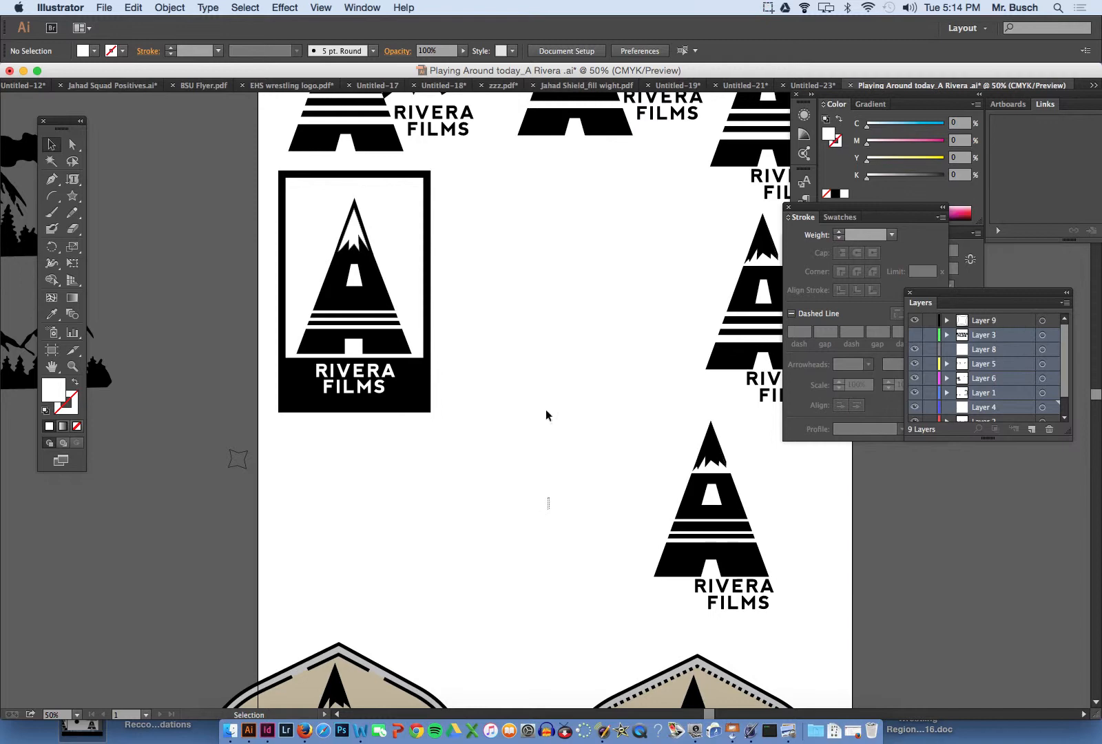
# - Examine the existing Rivera Films logo variants and the two badge designs with dashed and dotted inner borders
pyautogui.scroll(3, 544, 353)
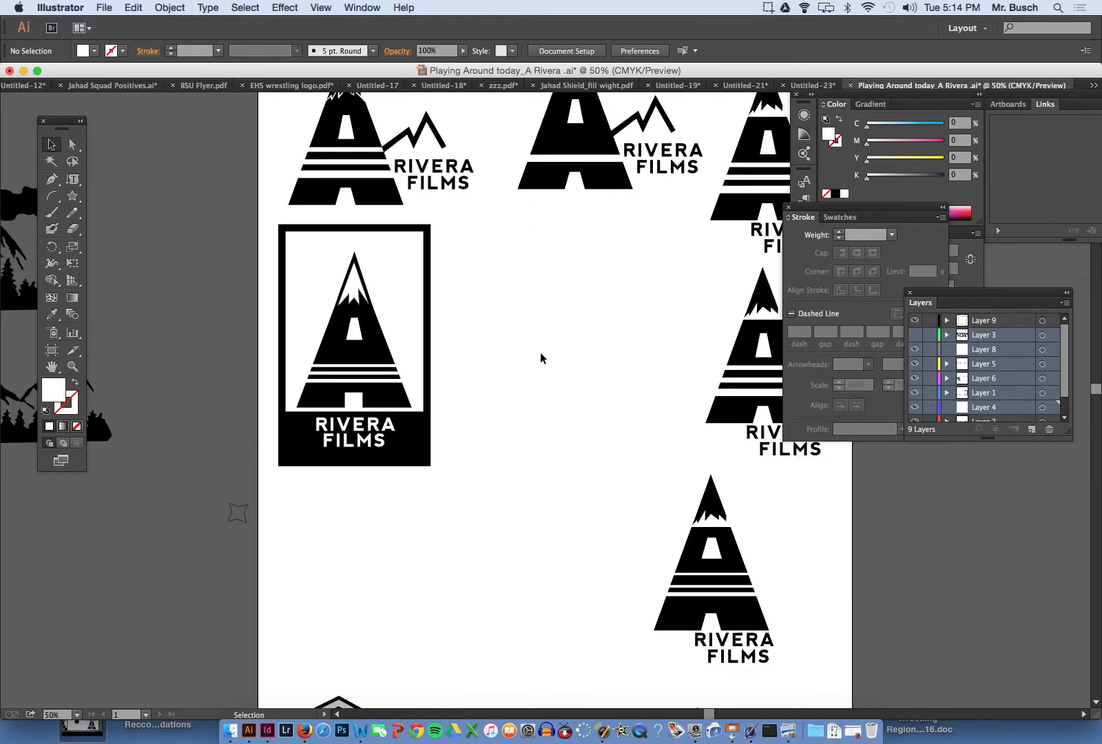
pyautogui.scroll(2, 540, 351)
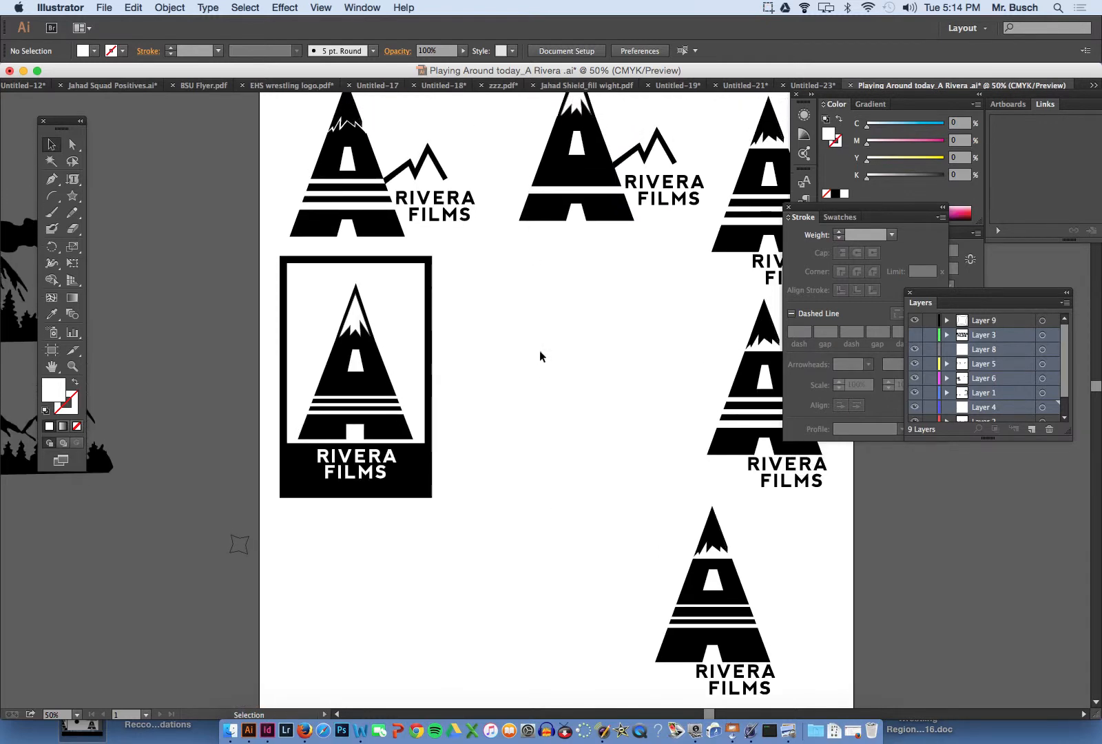
pyautogui.scroll(-4, 540, 352)
pyautogui.scroll(-10, 538, 355)
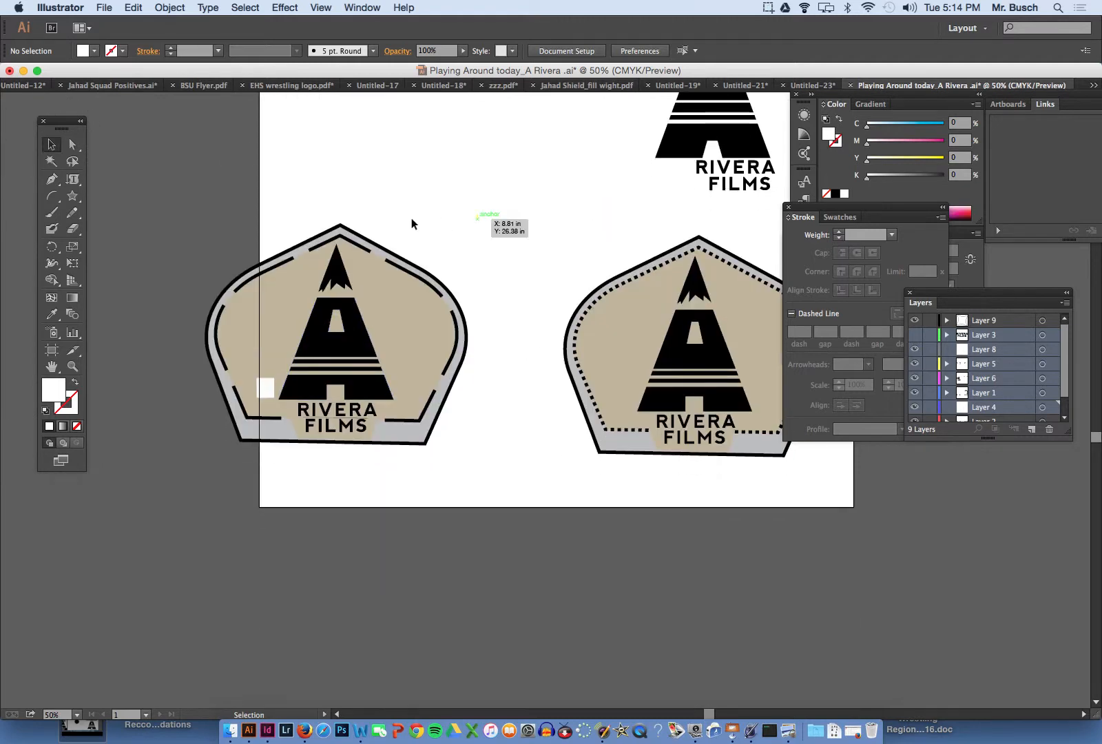
pyautogui.hscroll(5, 717, 389)
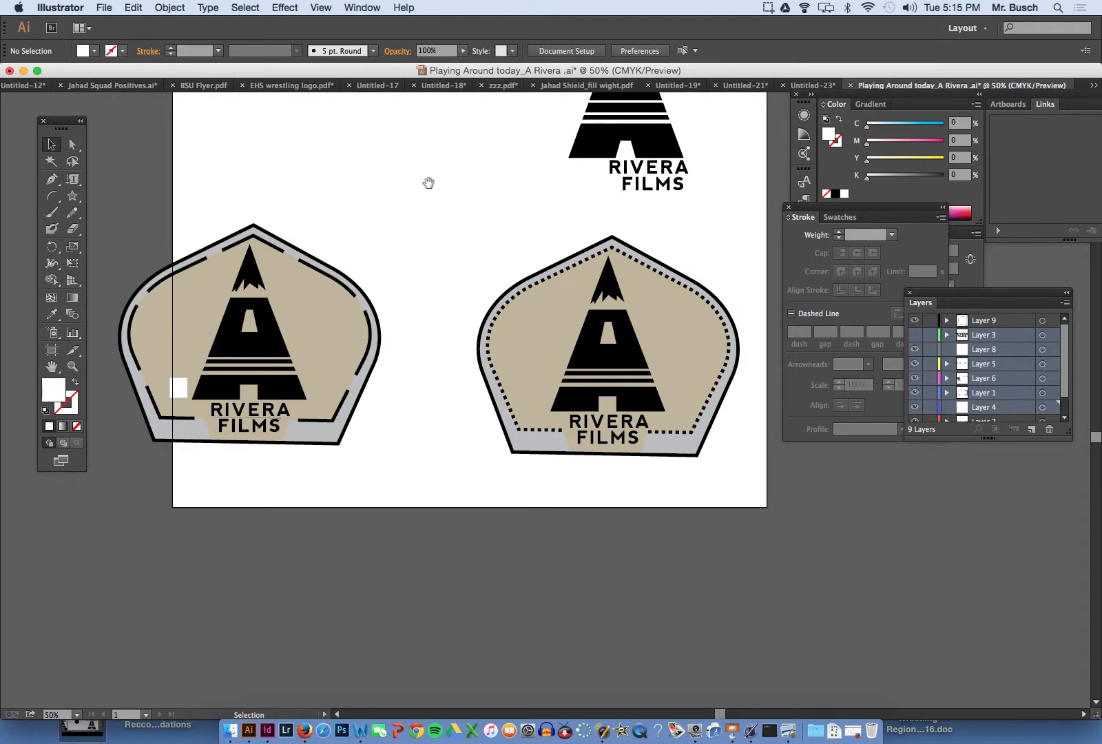
pyautogui.scroll(4, 465, 276)
pyautogui.hscroll(-4, 465, 276)
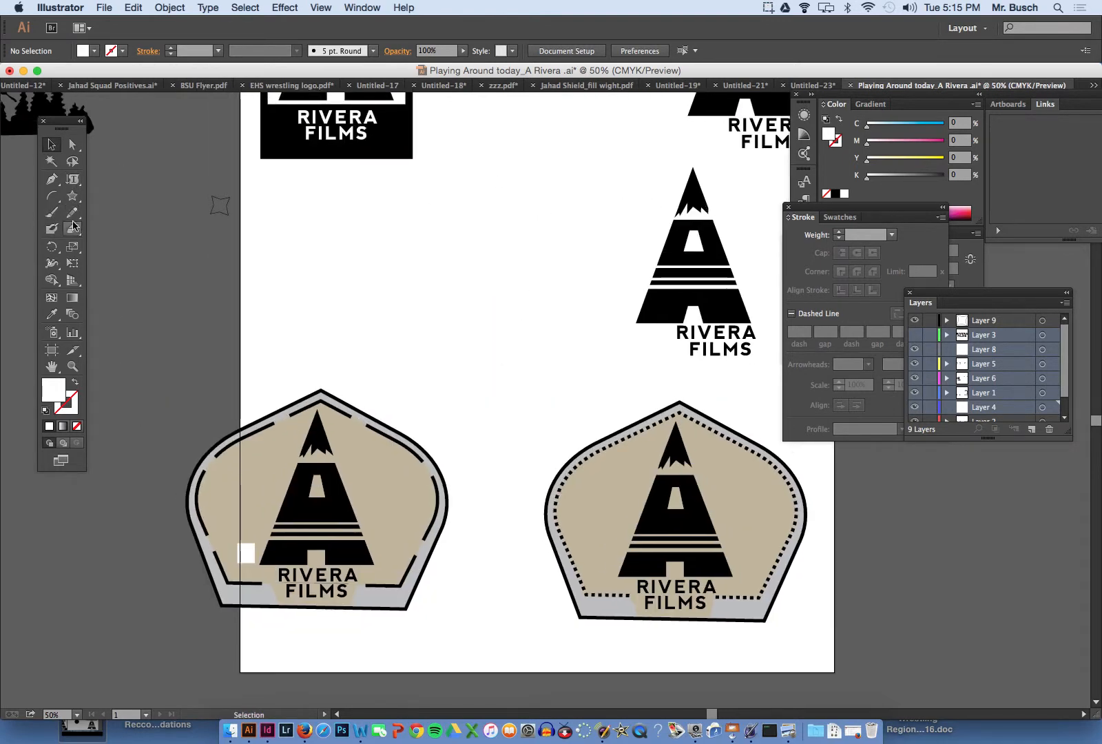
# - Draw a near-black filled rectangle without a stroke, about 4.31 by 4.61 in, in the empty area above the two badges
pyautogui.moveTo(72, 196); pyautogui.dragTo(103, 193)
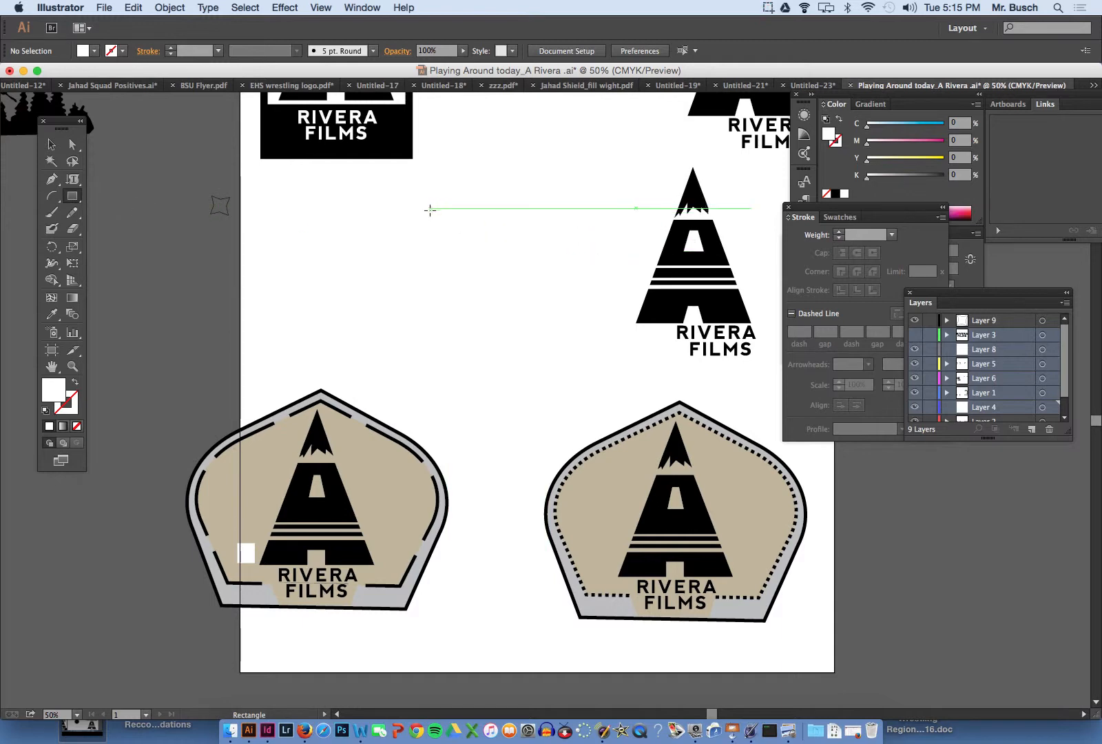
pyautogui.doubleClick(56, 397)
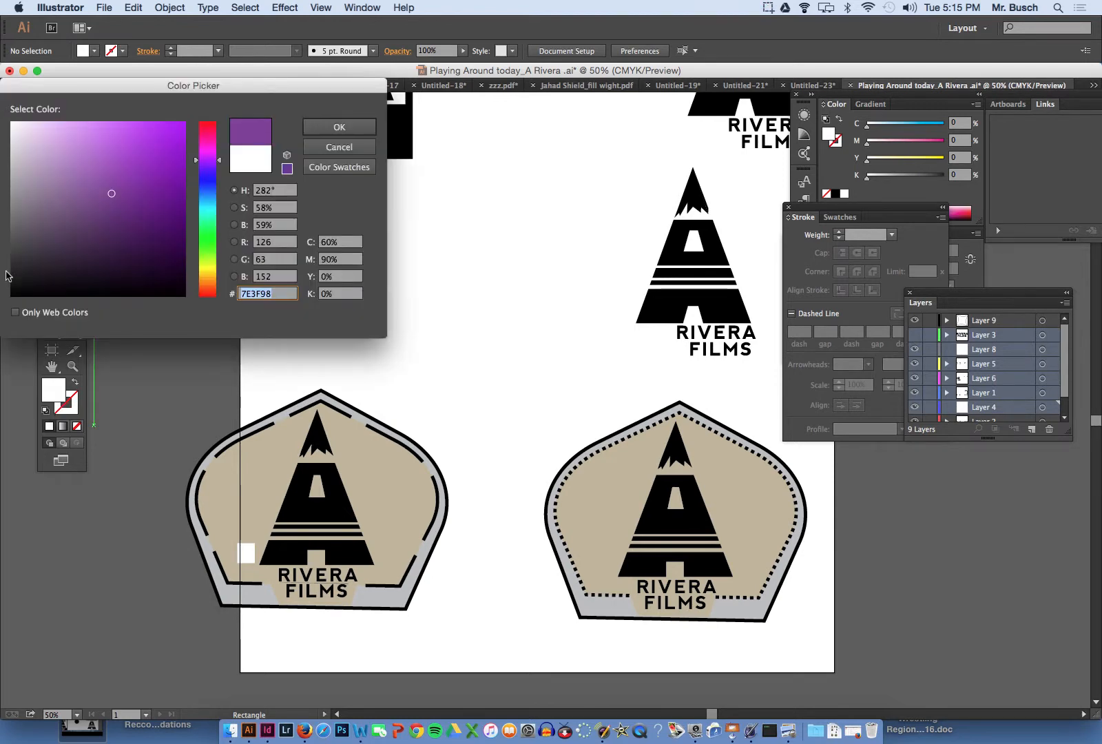
pyautogui.click(14, 273)
pyautogui.press('Return')
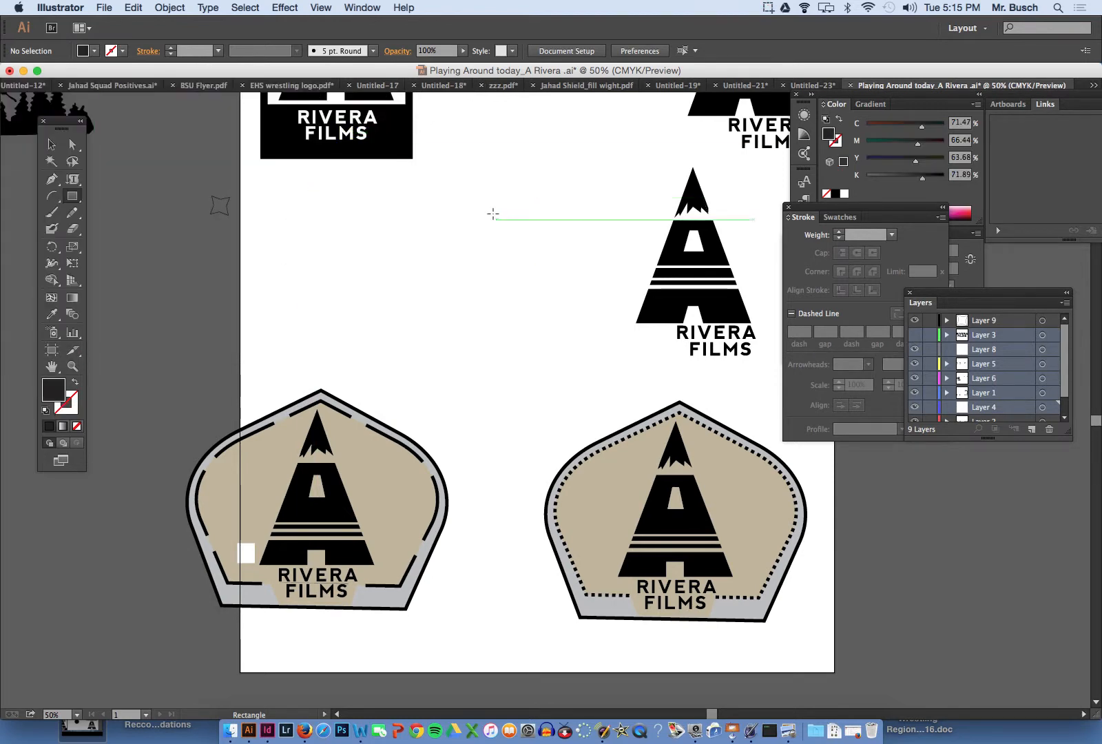
pyautogui.moveTo(453, 202); pyautogui.dragTo(560, 317)
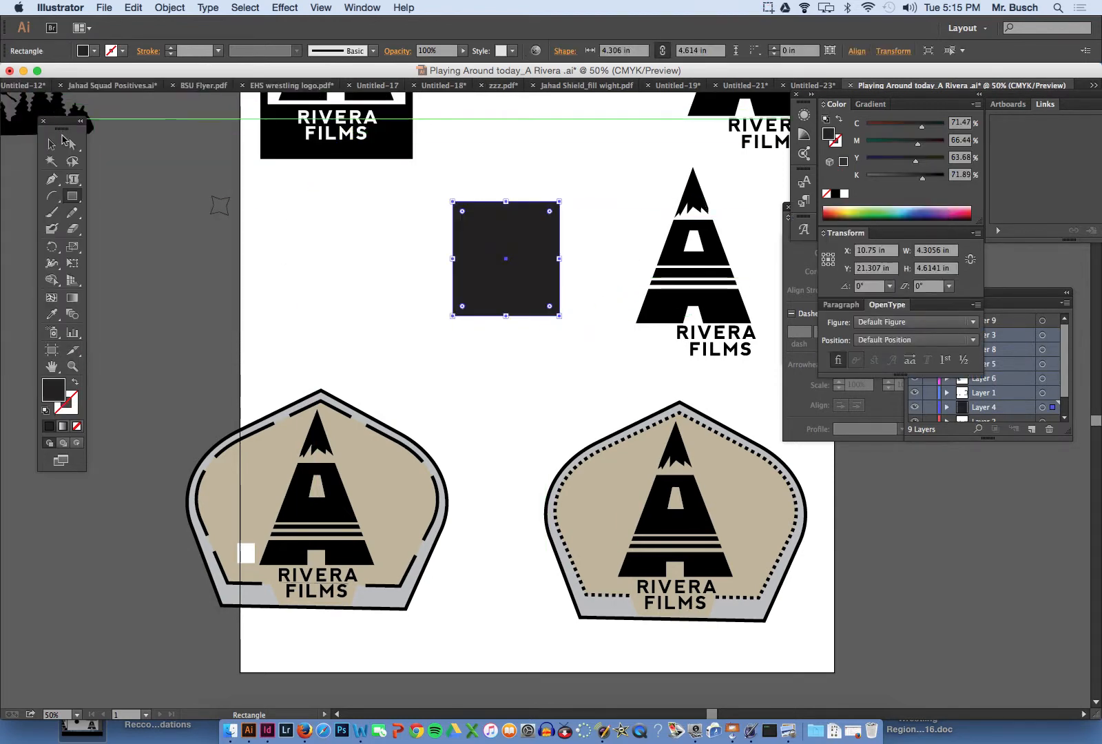
# - Scale the rectangle's two top anchor points inward to shape it into a trapezoid with a narrow top
pyautogui.click(72, 144)
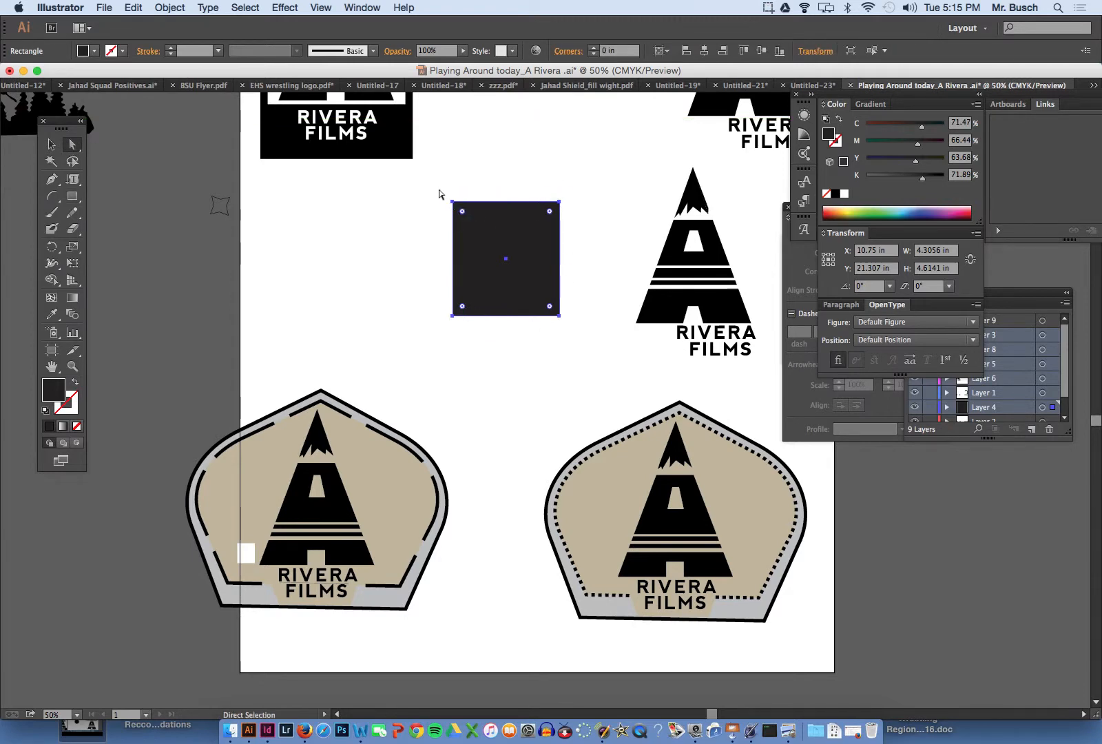
pyautogui.moveTo(488, 195); pyautogui.dragTo(571, 216)
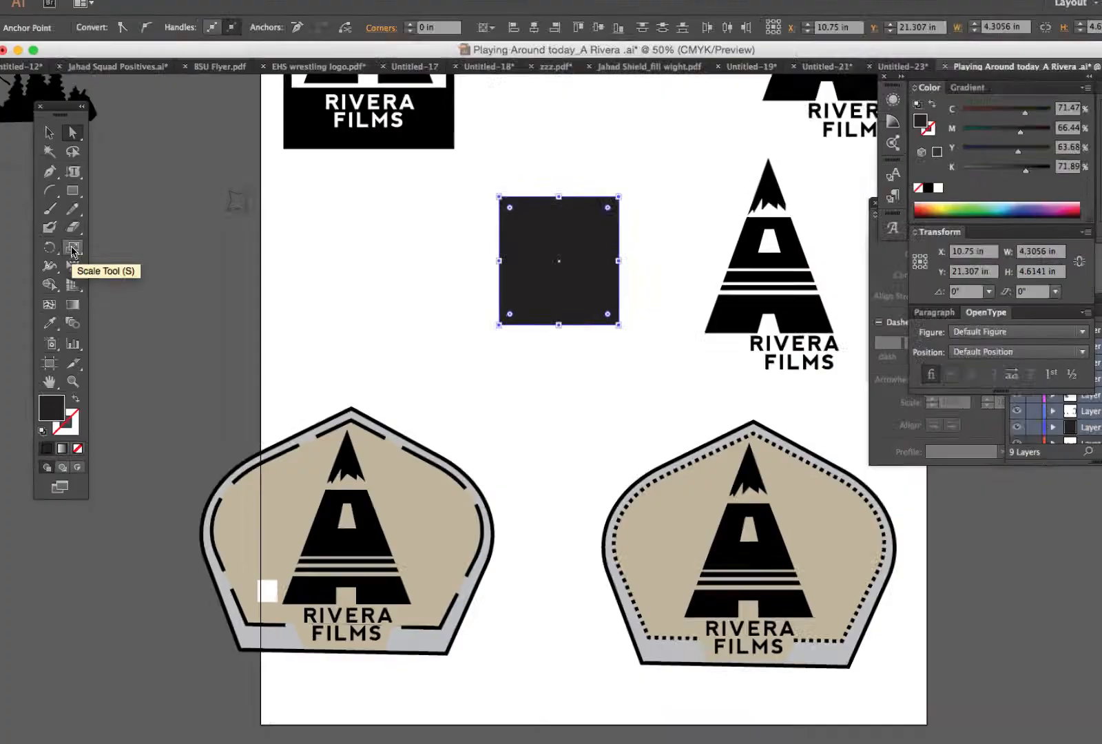
pyautogui.click(73, 249)
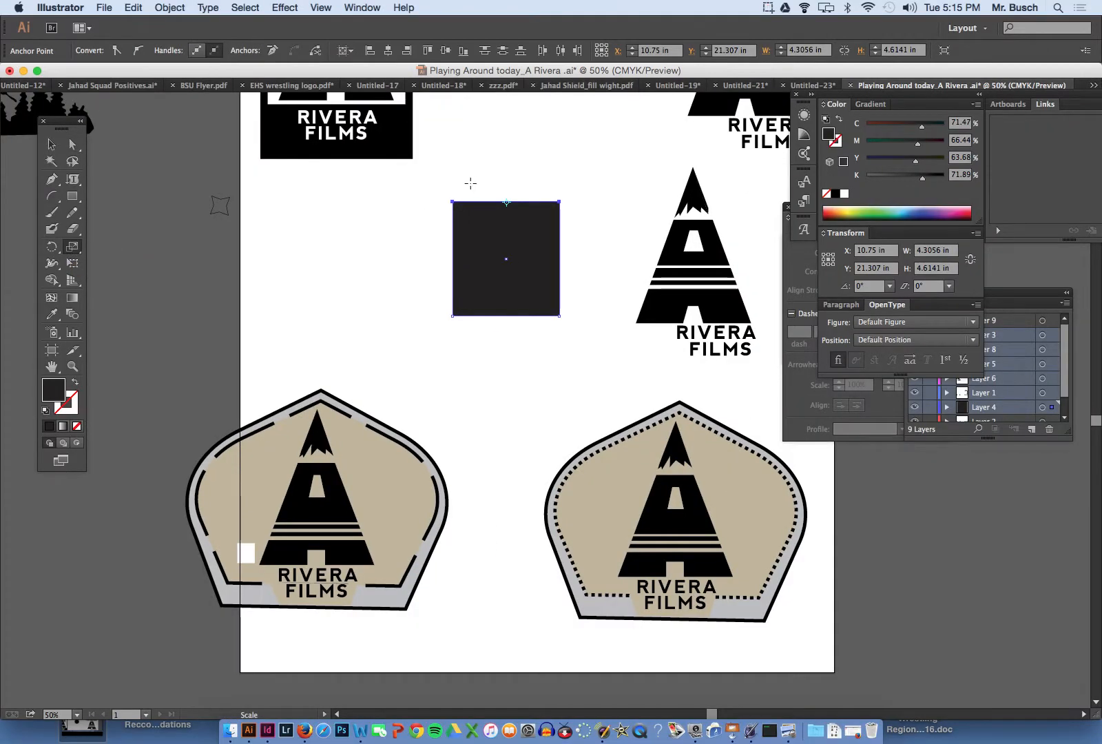
pyautogui.moveTo(470, 183)
pyautogui.mouseDown()
pyautogui.moveTo(488, 186)
pyautogui.moveTo(454, 191)
pyautogui.moveTo(490, 189)
pyautogui.mouseUp()
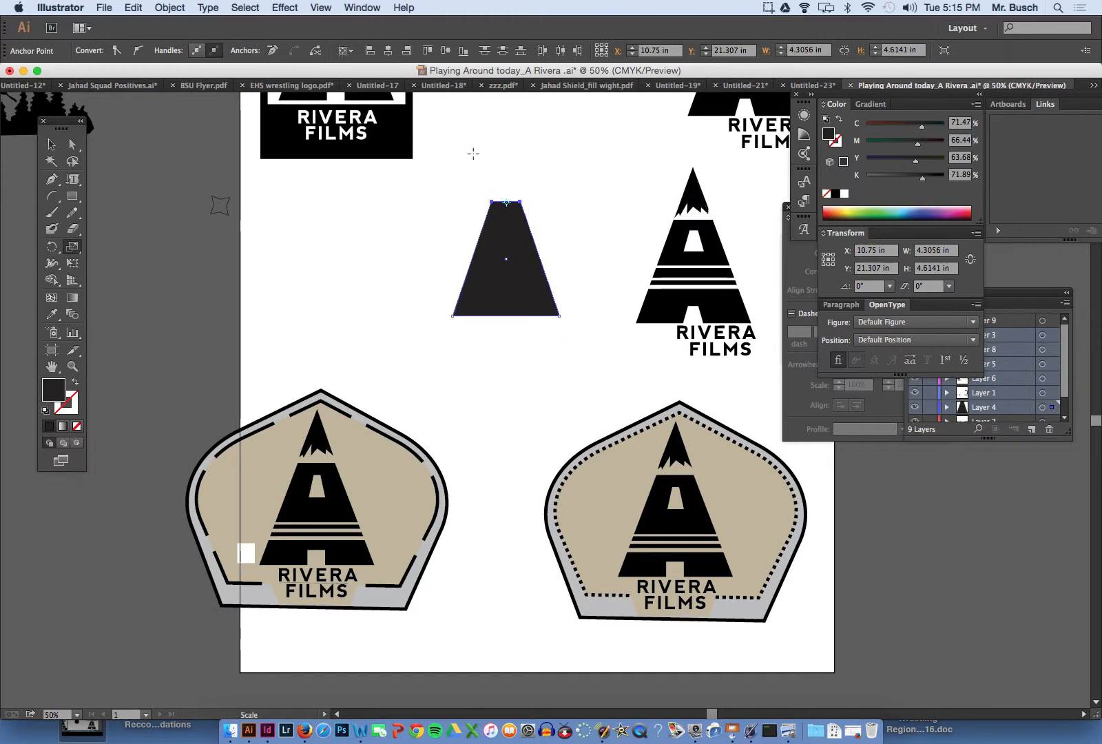
pyautogui.click(74, 249)
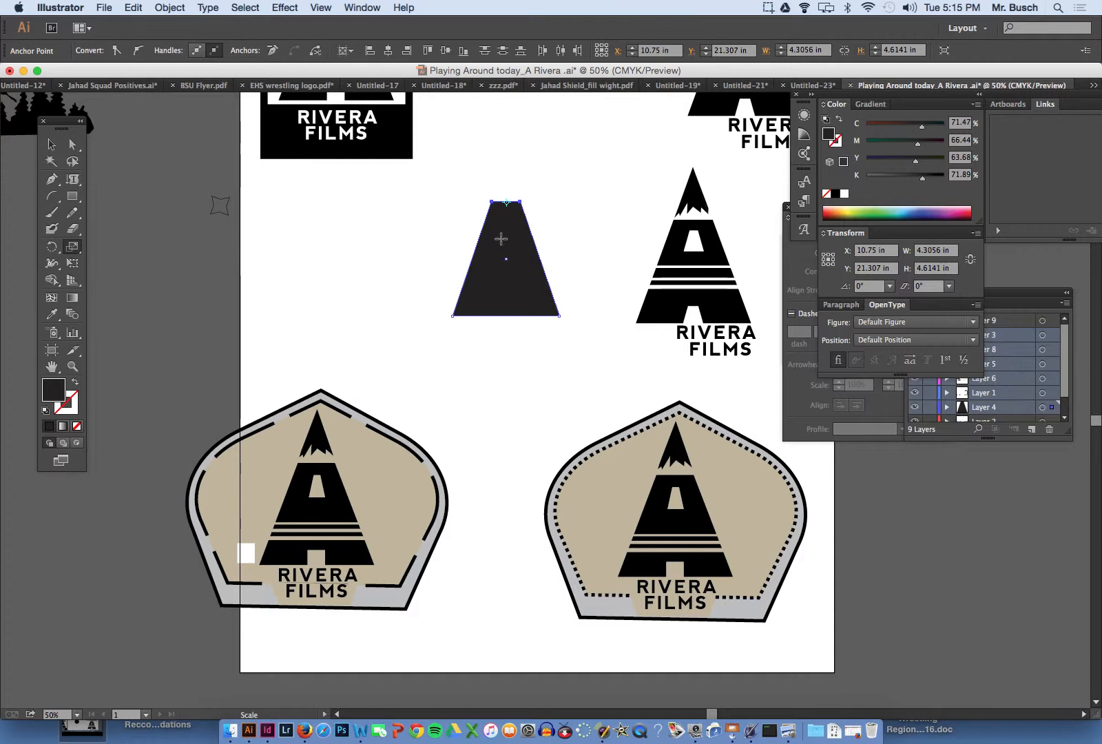
pyautogui.press('v')
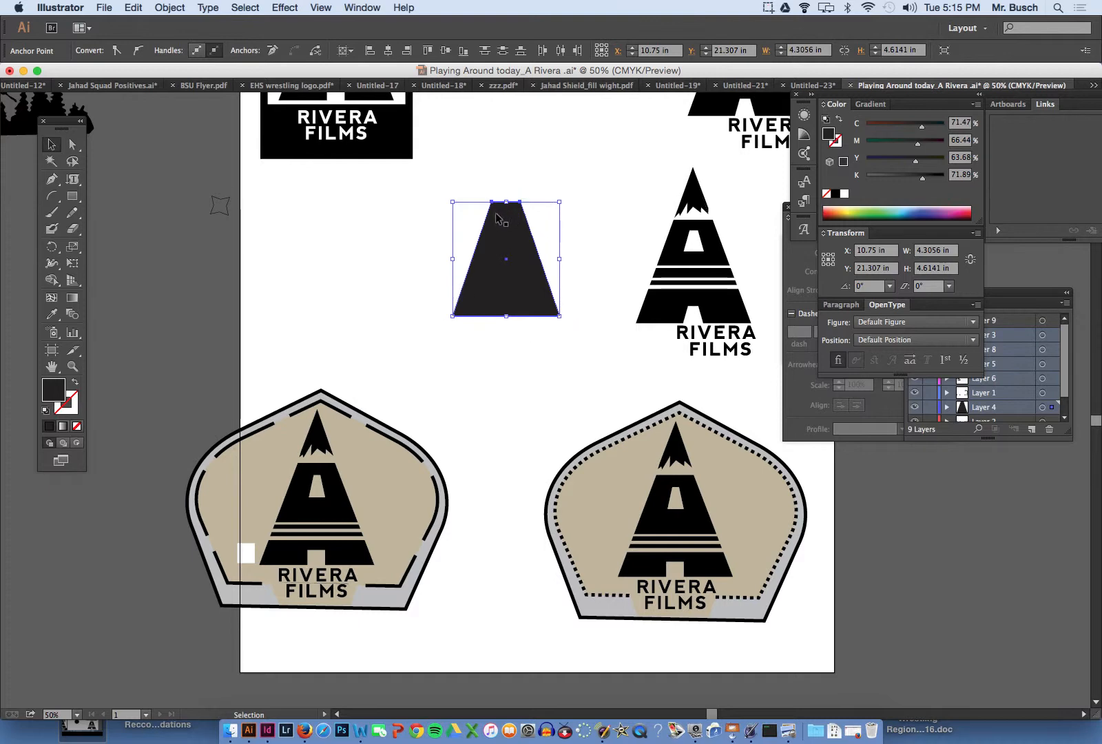
# - Paste the copied green pointed shape below the trapezoid and swap the trapezoid's fill and stroke colours
pyautogui.hotkey('ctrl', 'v')
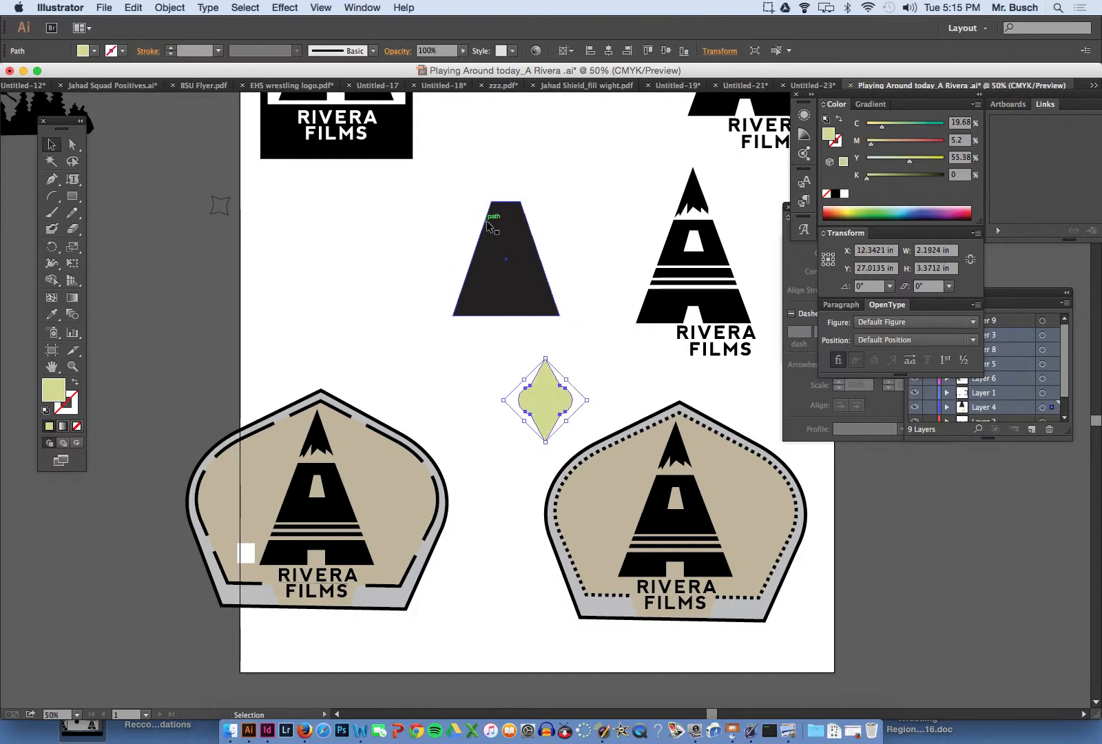
pyautogui.click(495, 231)
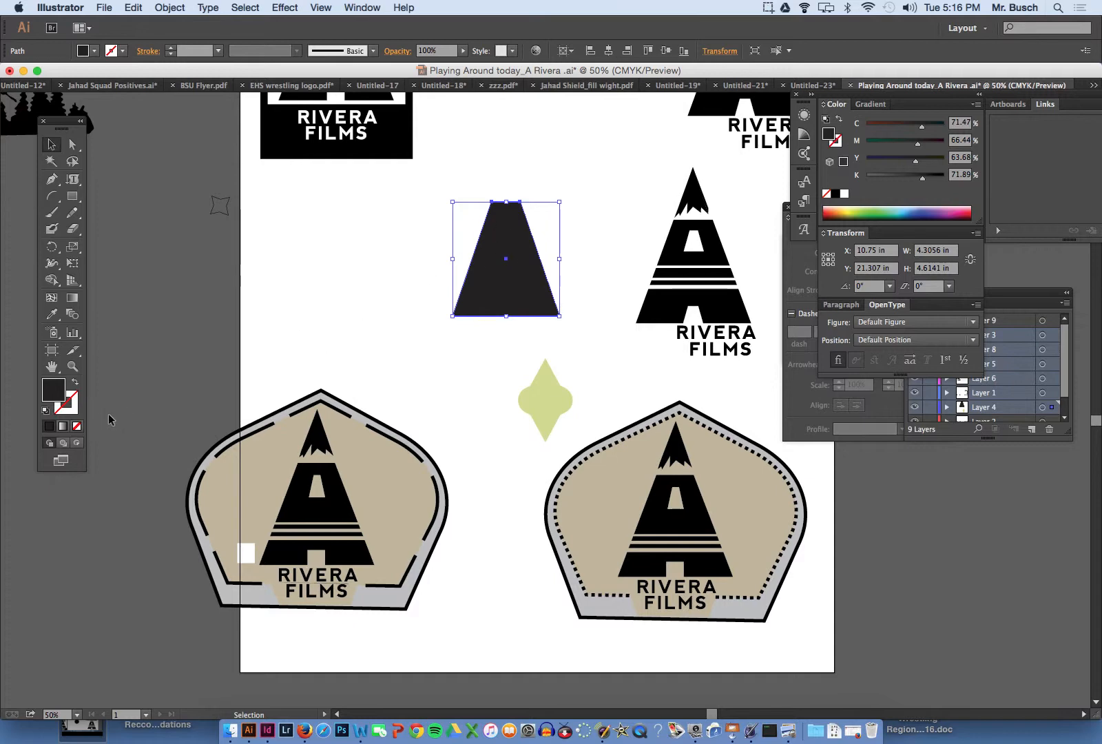
pyautogui.click(75, 385)
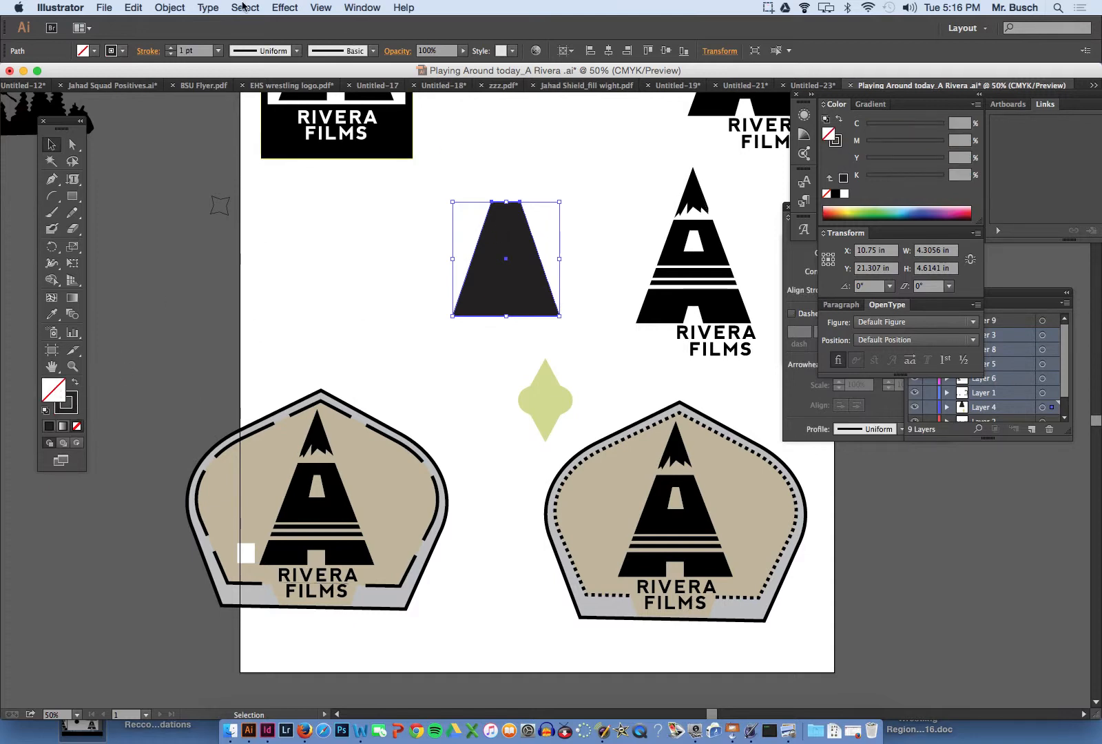
# - Start an Offset Path for the trapezoid with the preview on and an offset of 0.375 in
pyautogui.click(182, 6)
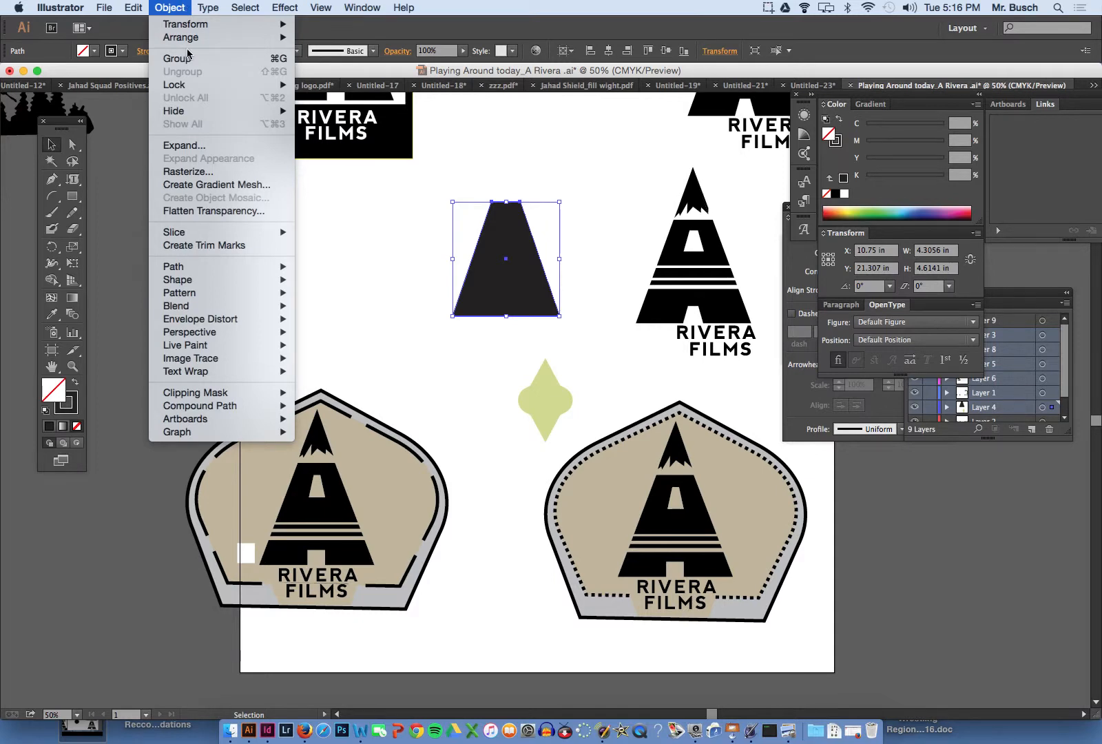
pyautogui.moveTo(204, 283)
pyautogui.moveTo(273, 269)
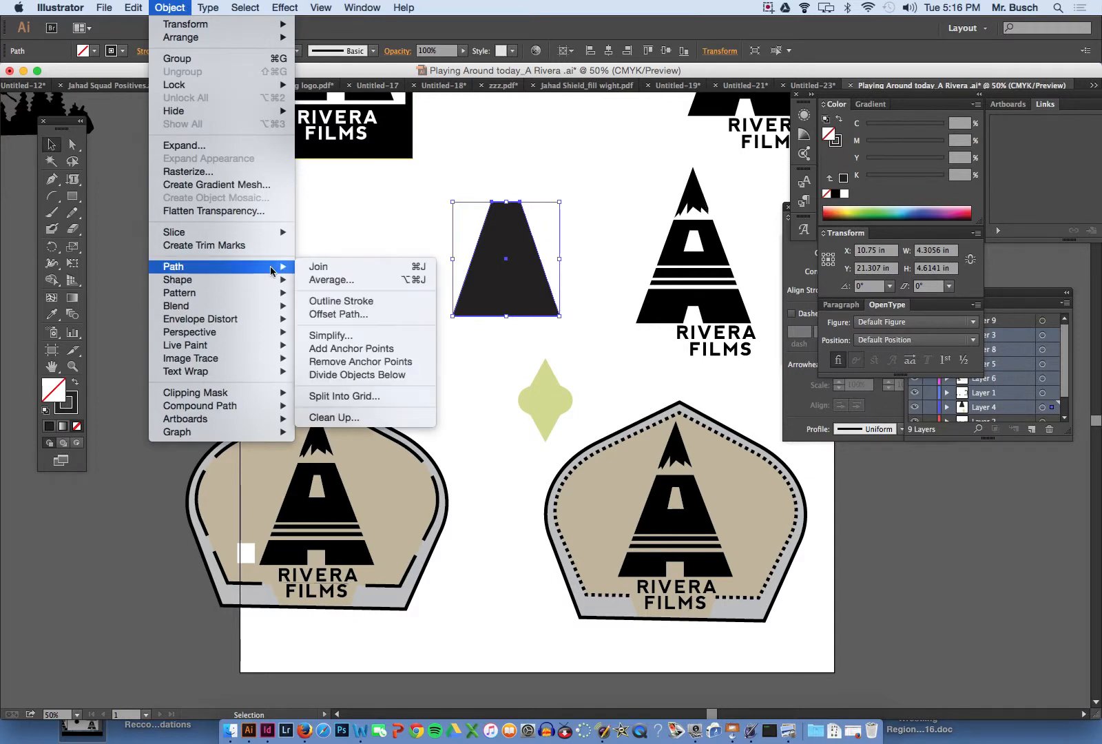
pyautogui.click(369, 319)
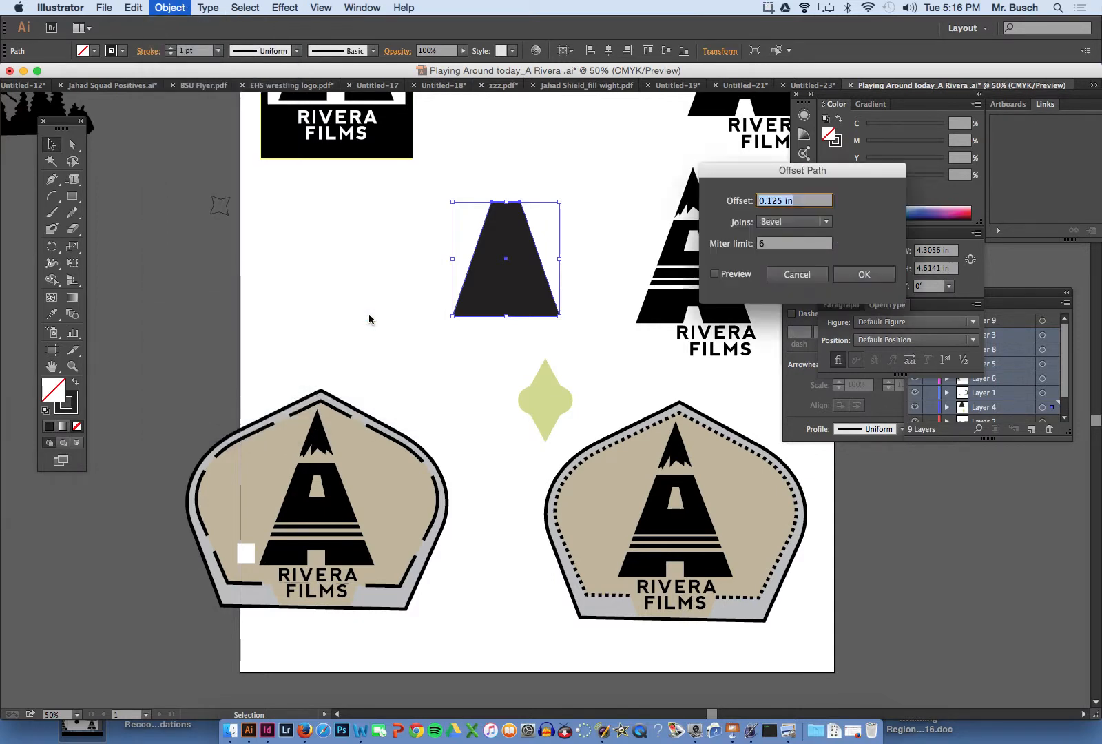
pyautogui.click(714, 274)
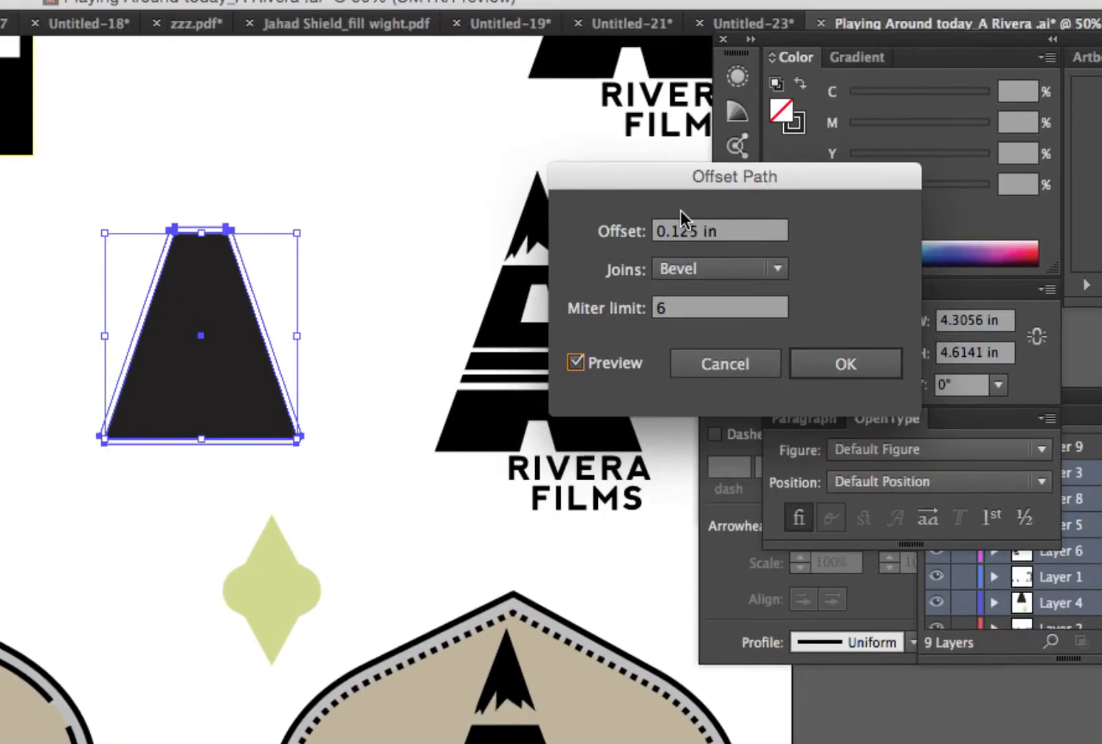
pyautogui.click(698, 217)
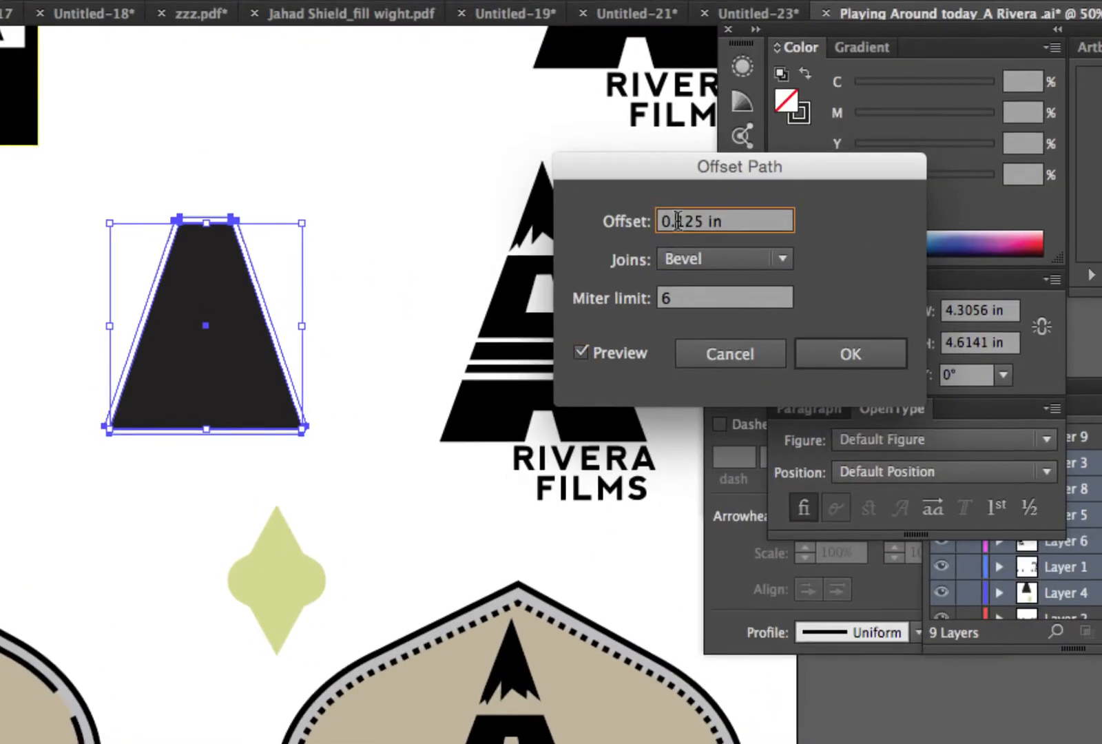
pyautogui.press('Up')
pyautogui.press('Up')
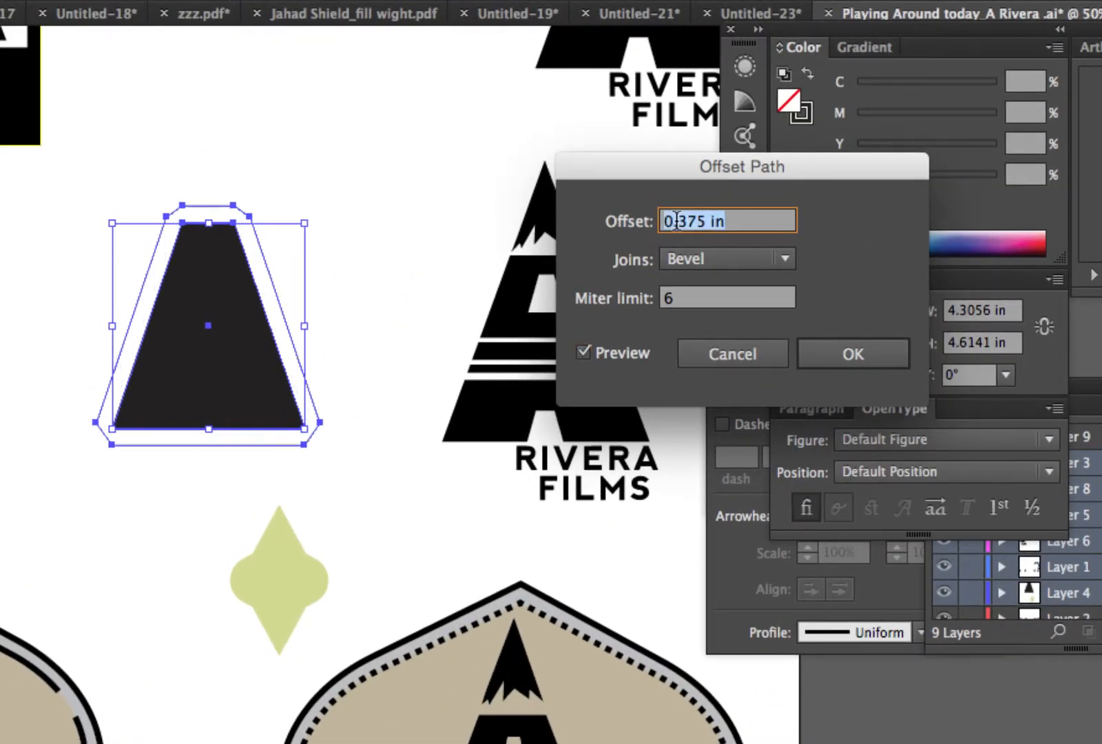
# - Try an offset of 0.75 in for the trapezoid and return it to 0.375 in
pyautogui.press('Up')
pyautogui.press('Up')
pyautogui.press('Up')
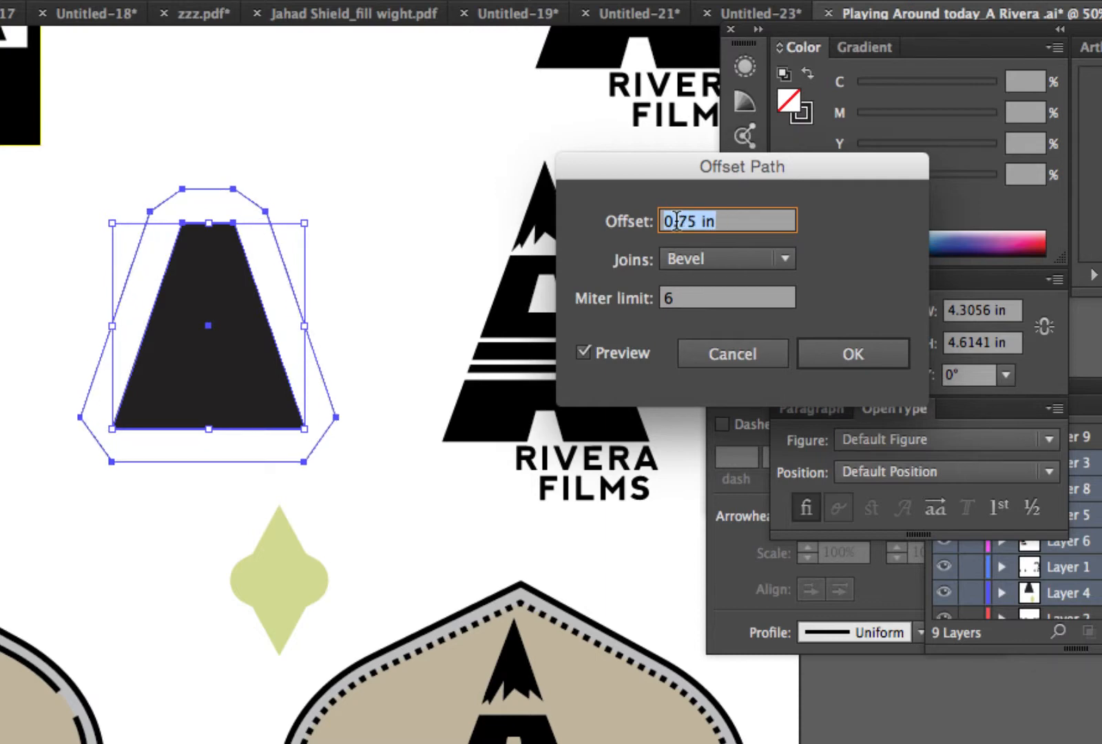
pyautogui.press('Down')
pyautogui.press('Down')
pyautogui.press('Down')
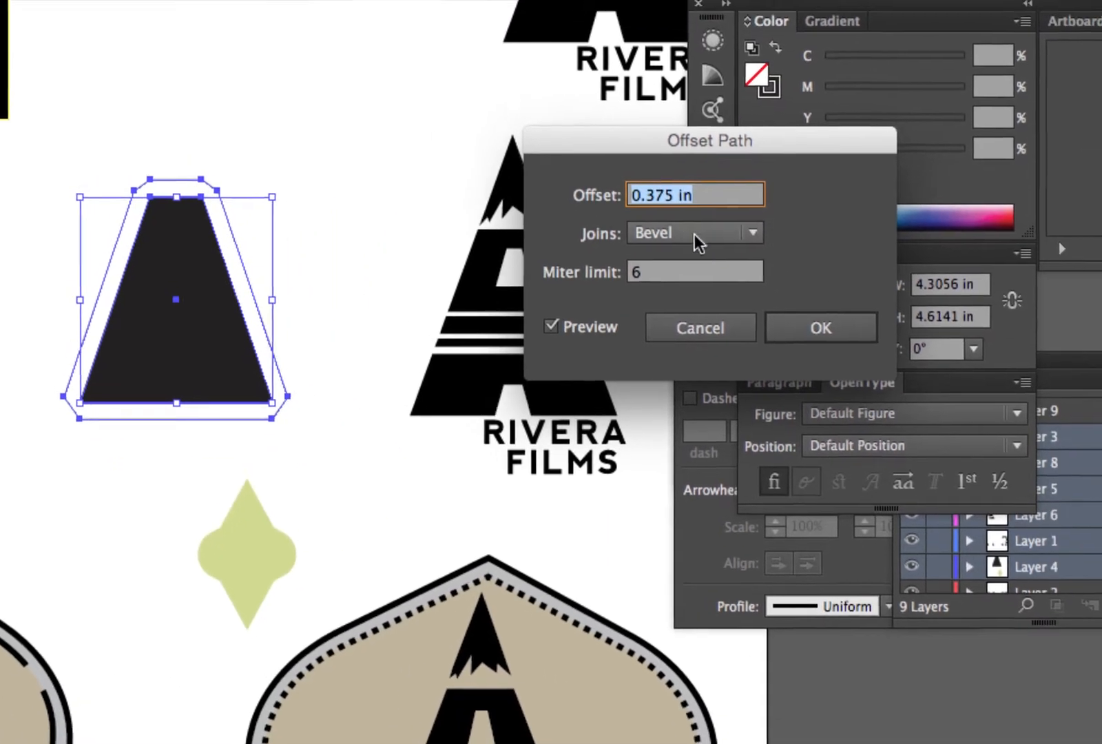
# - Set the offset joins to Round and apply the offset around the trapezoid
pyautogui.click(694, 234)
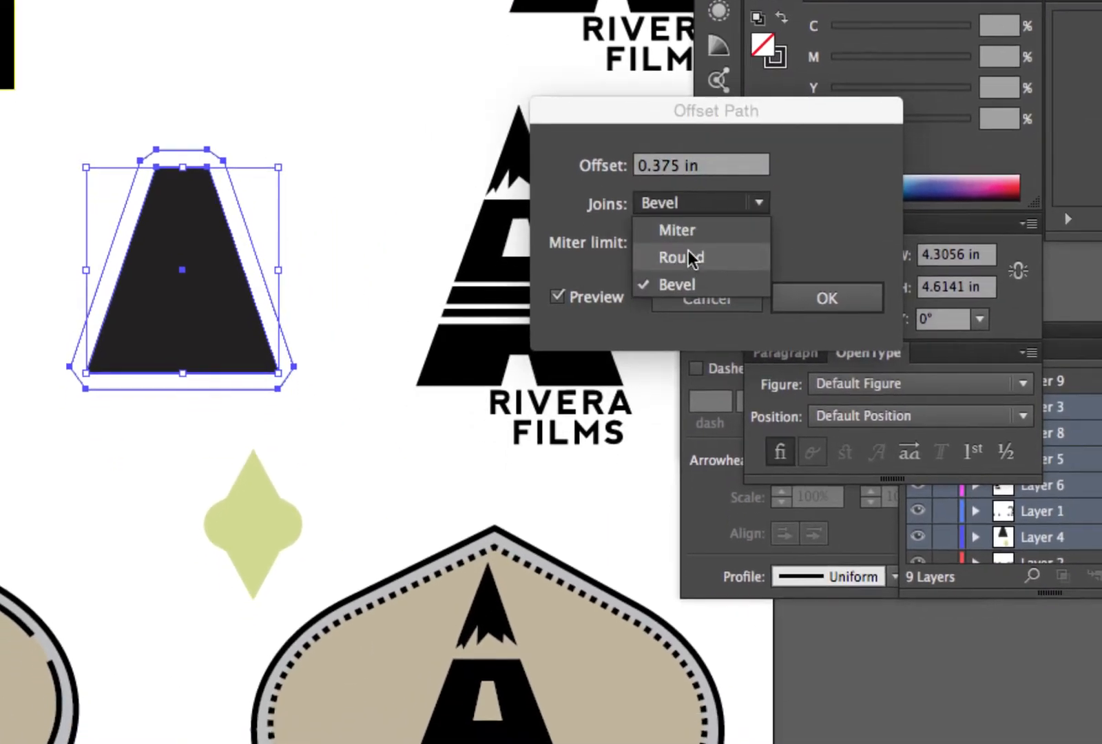
pyautogui.click(691, 284)
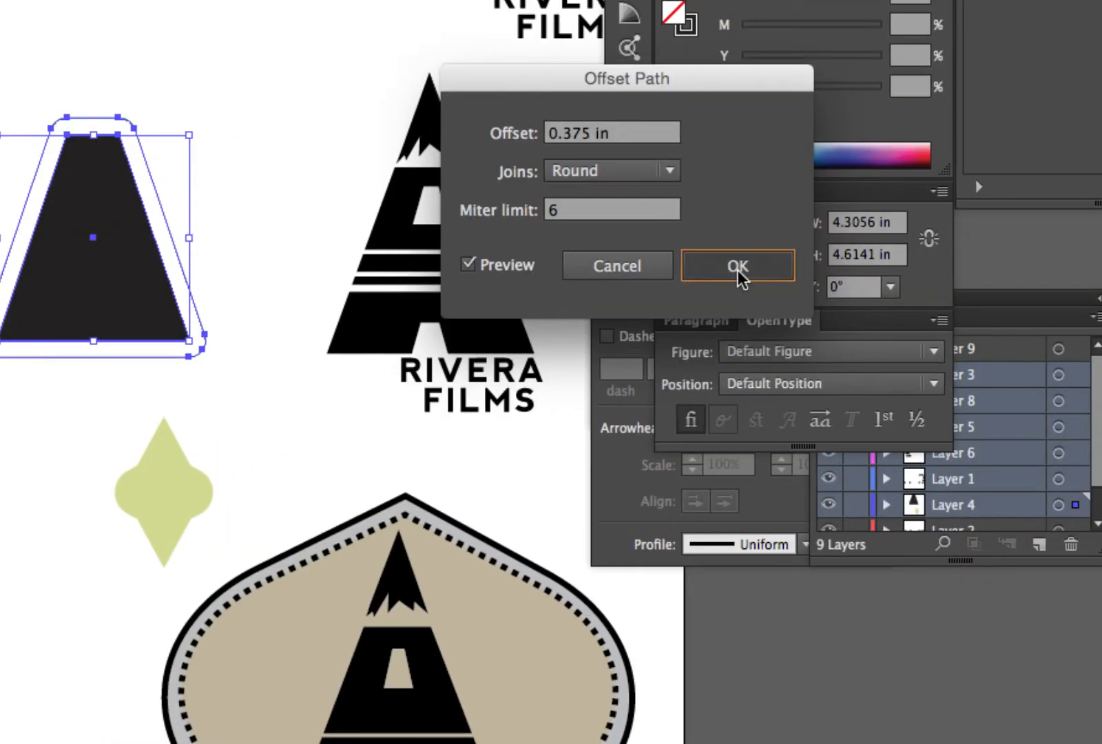
pyautogui.click(838, 309)
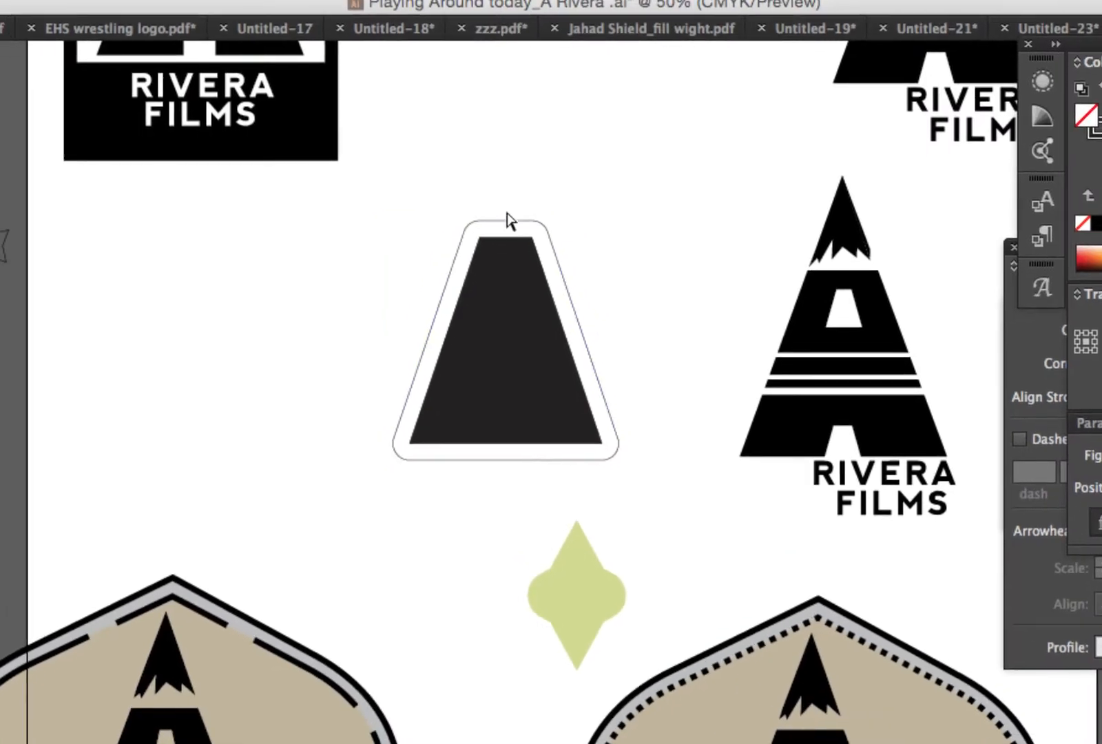
# - Rearrange the floating panels so that all stroke settings are accessible for the offset outline
pyautogui.click(510, 221)
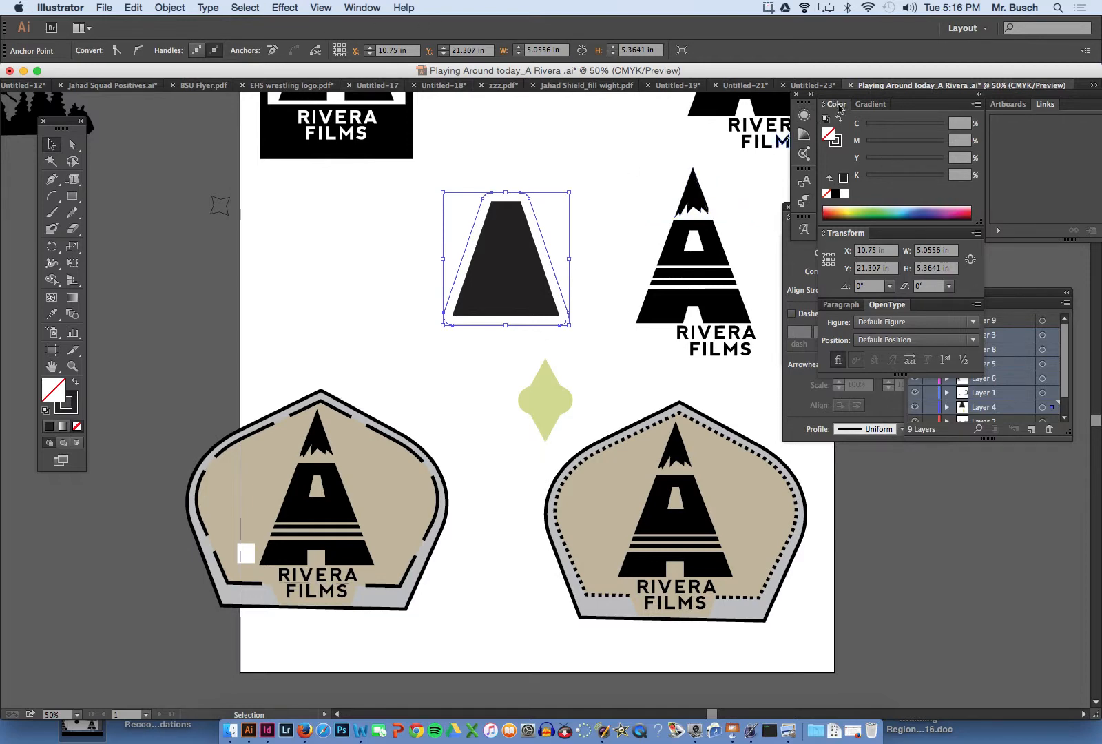
pyautogui.moveTo(838, 106); pyautogui.dragTo(955, 370)
pyautogui.moveTo(829, 205); pyautogui.dragTo(774, 137)
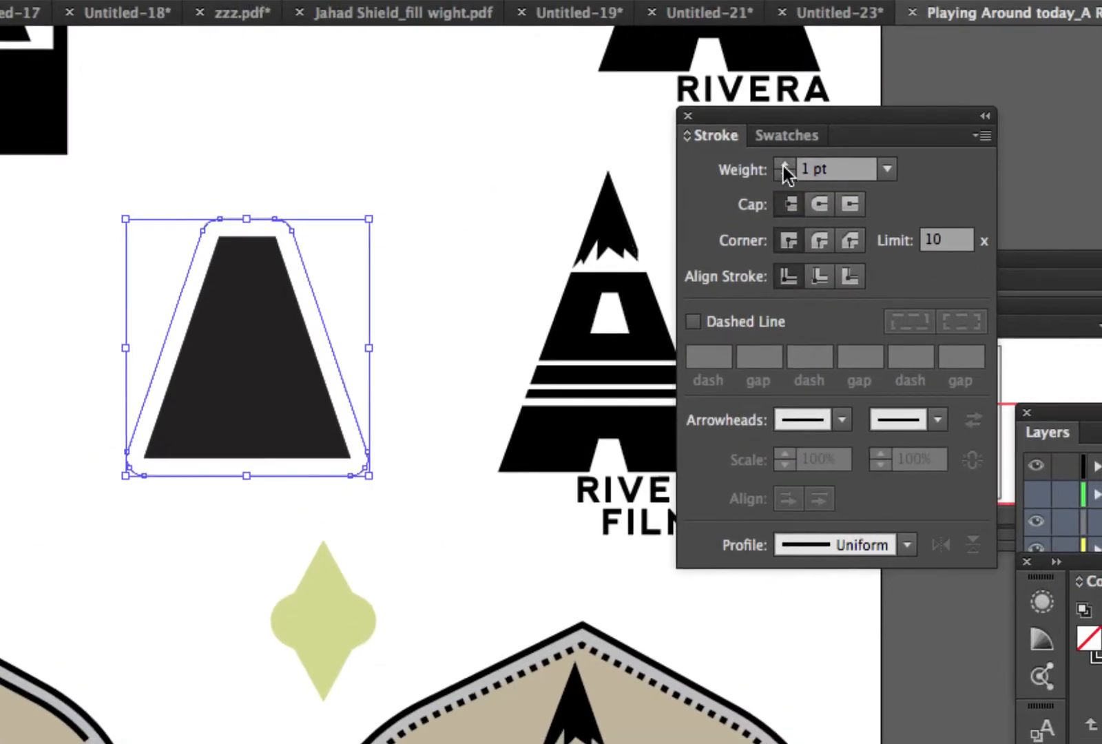
# - Set the offset outline's stroke weight to 11 pt and make it a dashed line
pyautogui.click(784, 164)
pyautogui.click(784, 164)
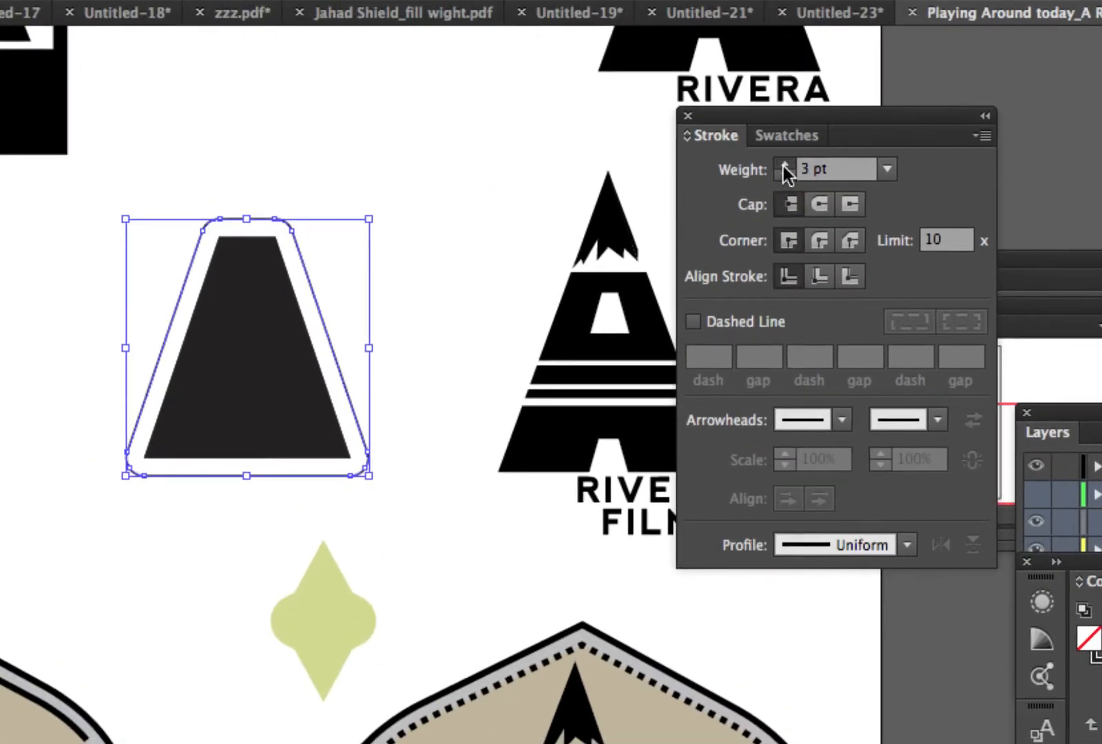
pyautogui.click(784, 164)
pyautogui.click(784, 165)
pyautogui.click(785, 164)
pyautogui.click(784, 165)
pyautogui.click(784, 164)
pyautogui.click(784, 165)
pyautogui.click(784, 165)
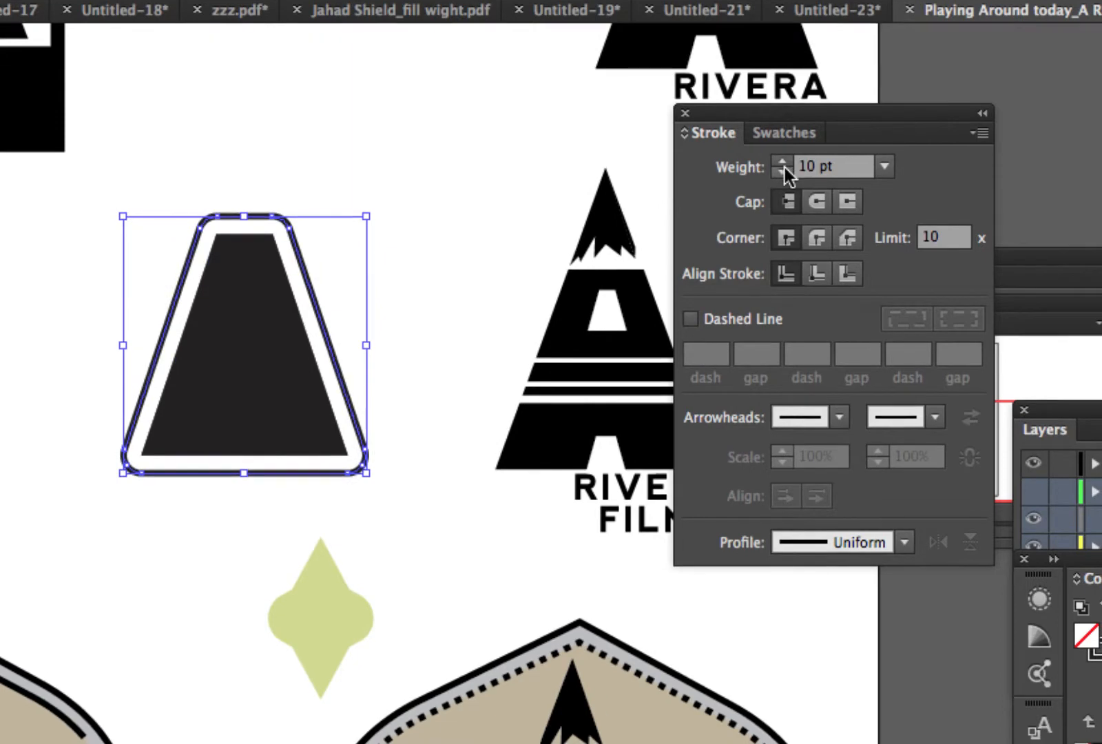
pyautogui.click(784, 165)
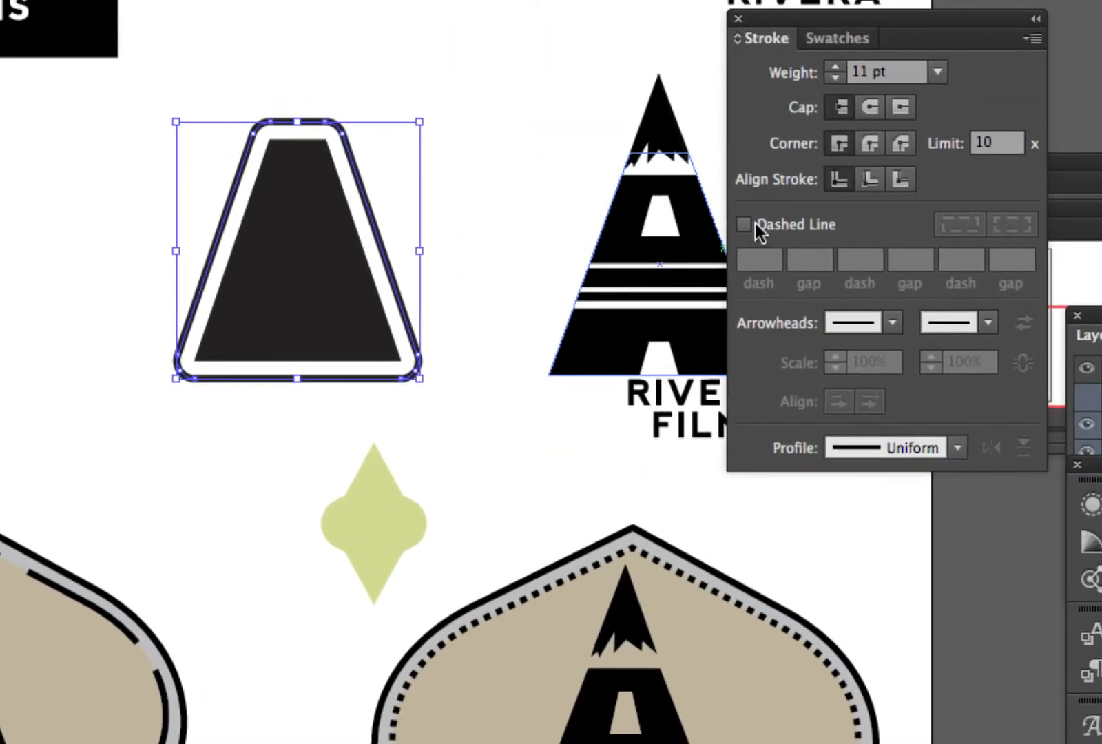
pyautogui.click(751, 221)
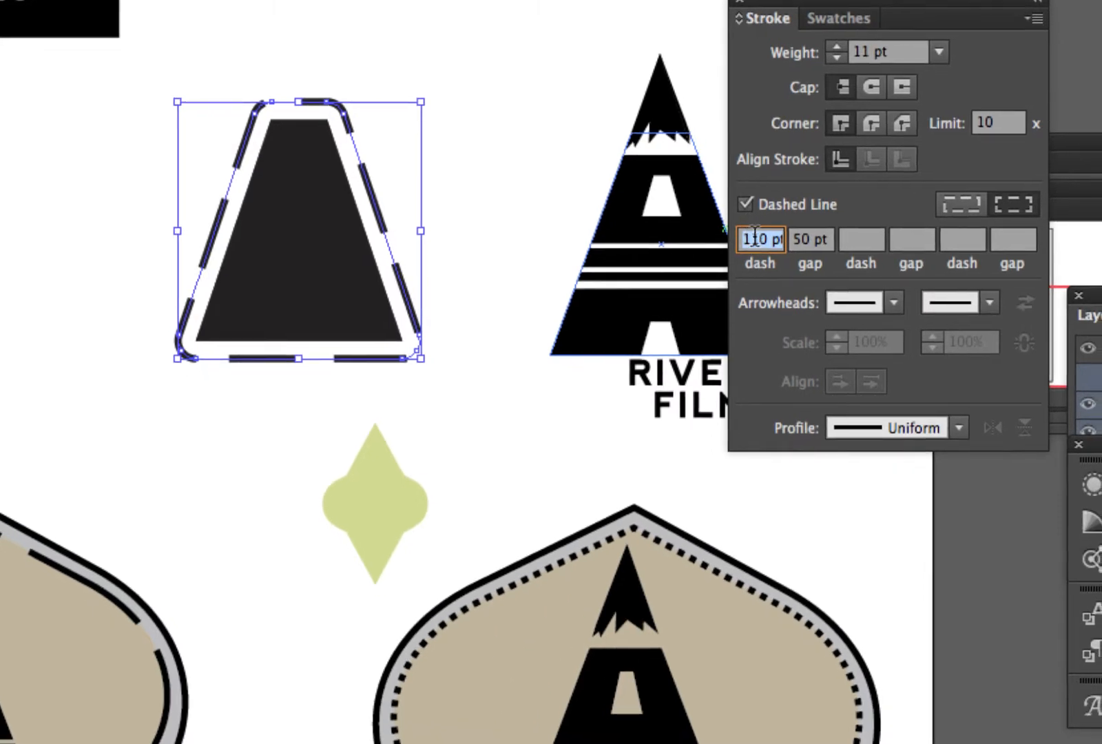
# - Try longer dashes on the trapezoid's offset outline and settle on a dash length of 60 pt
pyautogui.click(756, 237)
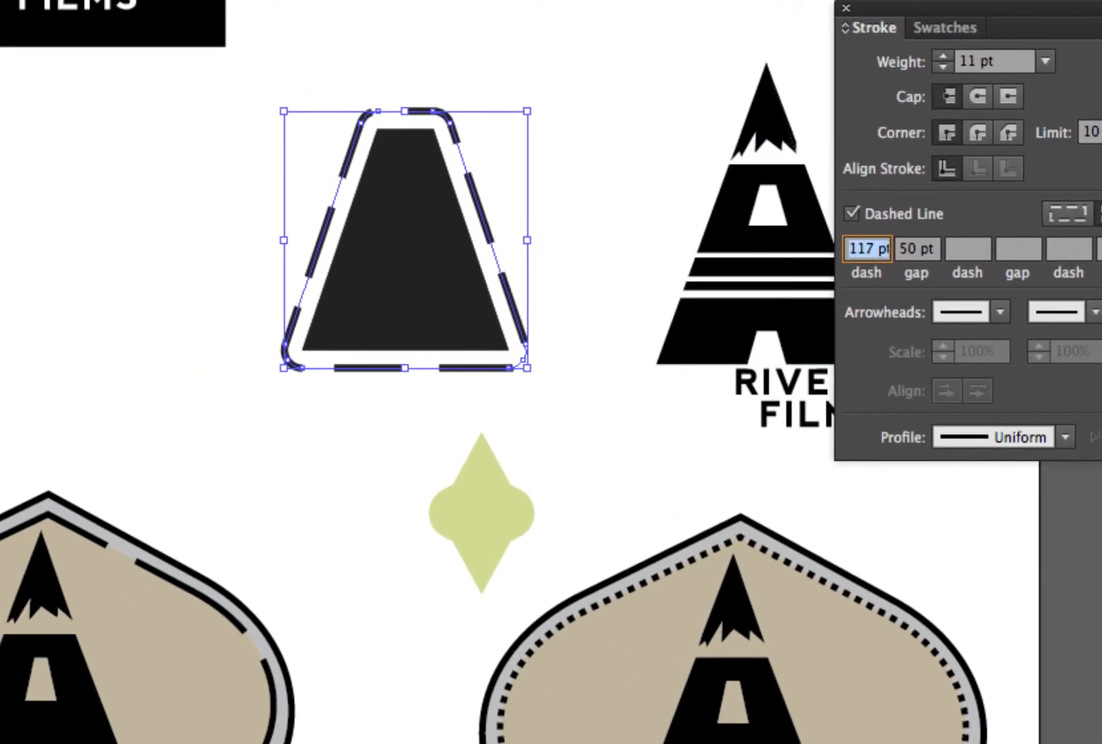
pyautogui.press('Up')
pyautogui.press('Up')
pyautogui.press('Up')
pyautogui.hotkey('shift', 'Up')
pyautogui.hotkey('shift', 'Up')
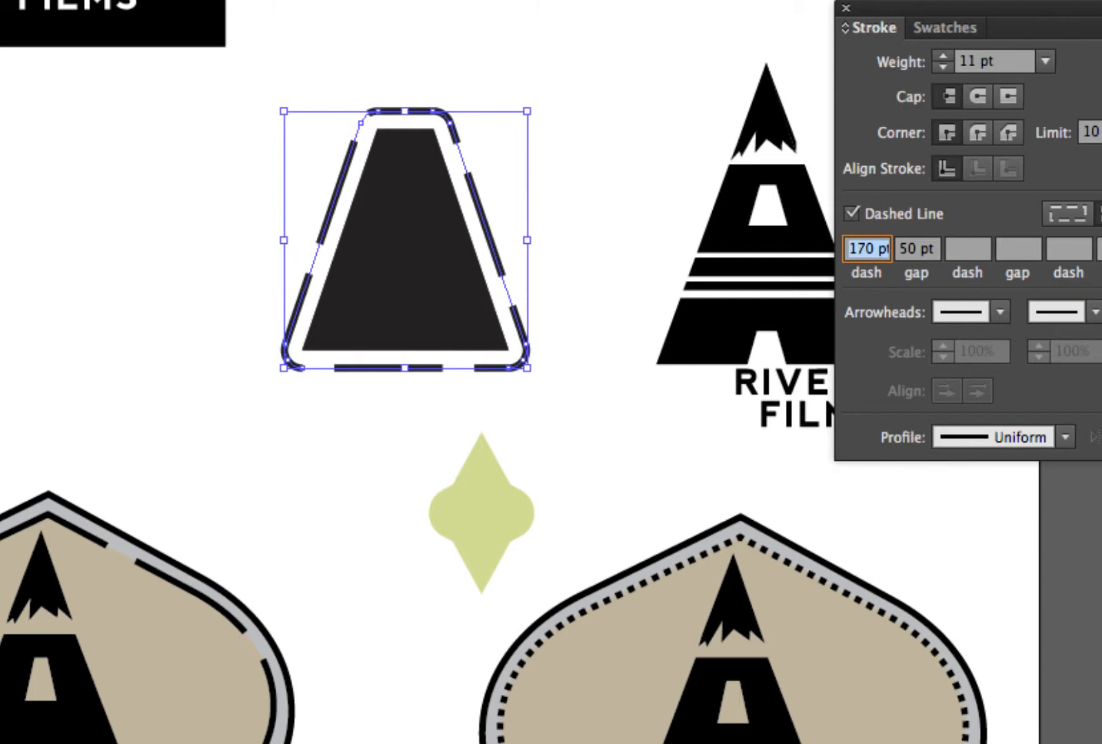
pyautogui.hotkey('shift', 'Up')
pyautogui.hotkey('shift', 'Up')
pyautogui.hotkey('shift', 'Up')
pyautogui.hotkey('shift', 'Down')
pyautogui.hotkey('shift', 'Down')
pyautogui.hotkey('shift', 'Down')
pyautogui.hotkey('shift', 'Down')
pyautogui.hotkey('shift', 'Down')
pyautogui.hotkey('shift', 'Down')
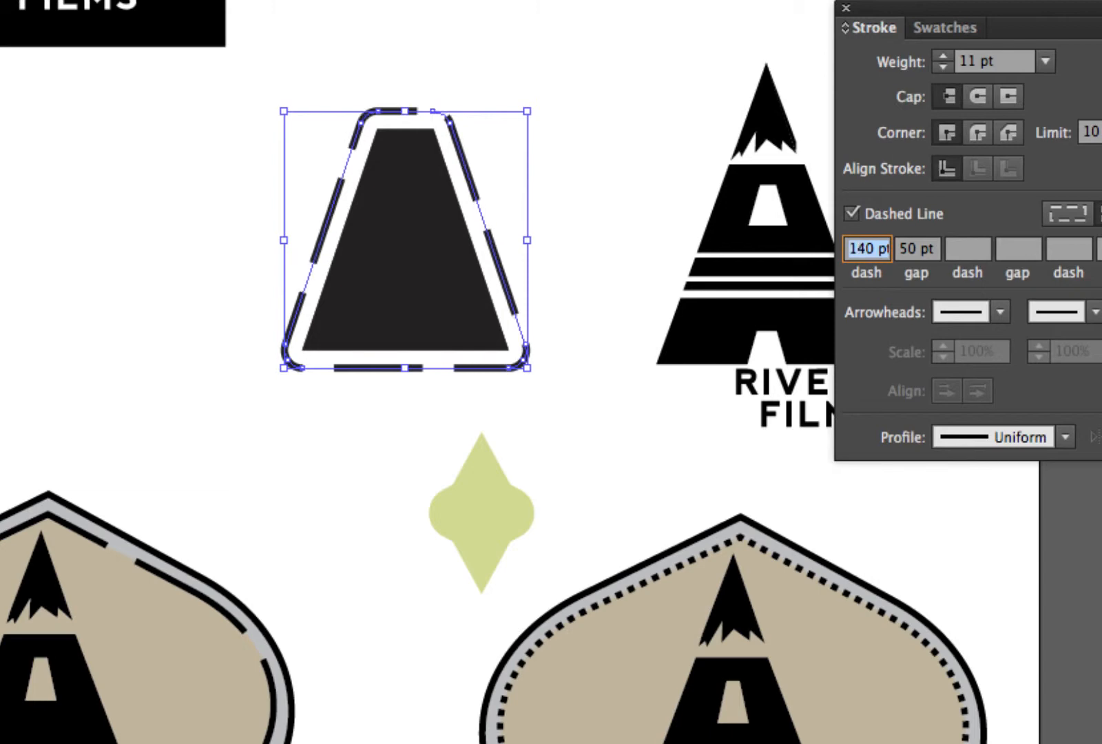
pyautogui.hotkey('shift', 'Down')
pyautogui.hotkey('shift', 'Down')
pyautogui.hotkey('shift', 'Down')
pyautogui.hotkey('shift', 'Down')
pyautogui.hotkey('shift', 'Down')
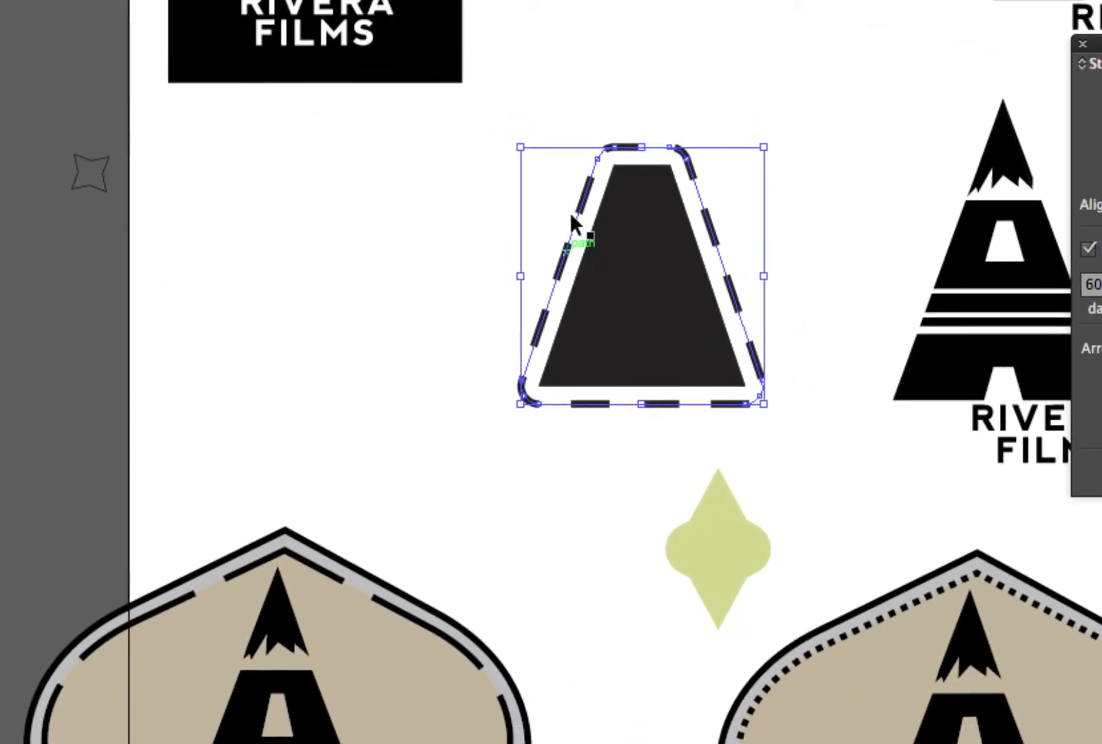
# - Try narrower gaps between the outline's dashes, settle on a 40 pt gap and deselect the outline
pyautogui.click(752, 273)
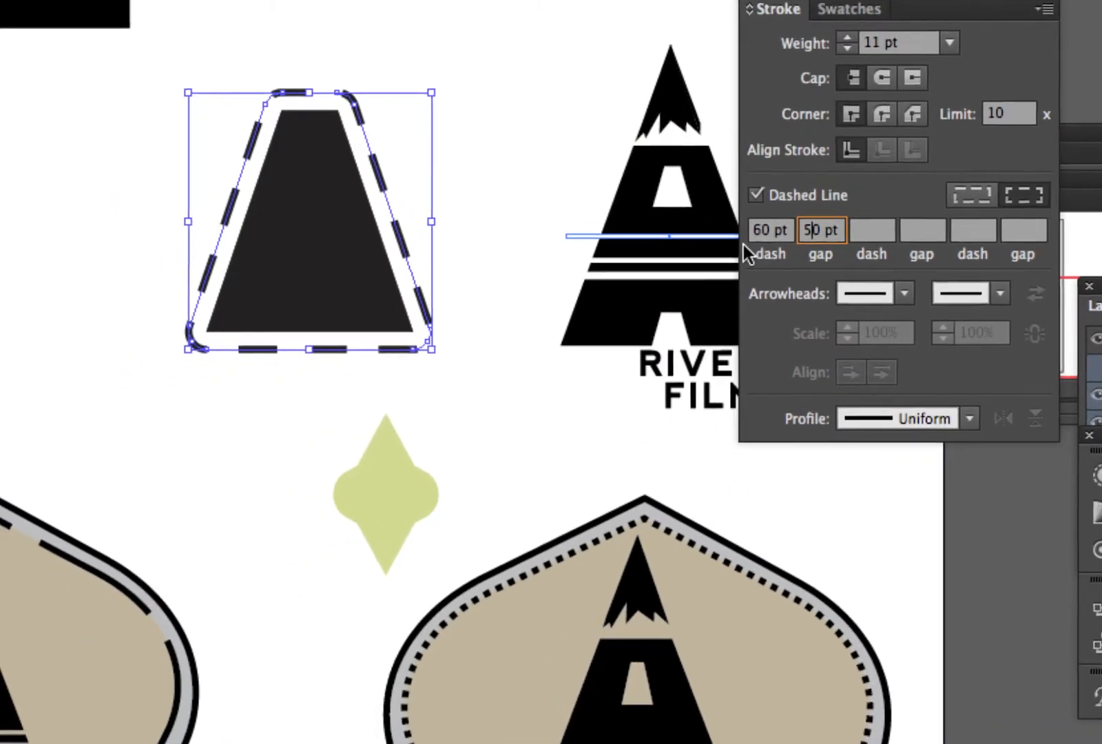
pyautogui.press('Down')
pyautogui.press('Down')
pyautogui.press('Down')
pyautogui.press('Down')
pyautogui.press('Down')
pyautogui.press('Down')
pyautogui.press('Down')
pyautogui.press('Down')
pyautogui.press('Down')
pyautogui.press('Down')
pyautogui.press('Down')
pyautogui.press('Down')
pyautogui.press('Down')
pyautogui.press('Down')
pyautogui.press('Down')
pyautogui.press('Down')
pyautogui.press('Down')
pyautogui.press('Down')
pyautogui.press('Down')
pyautogui.press('Down')
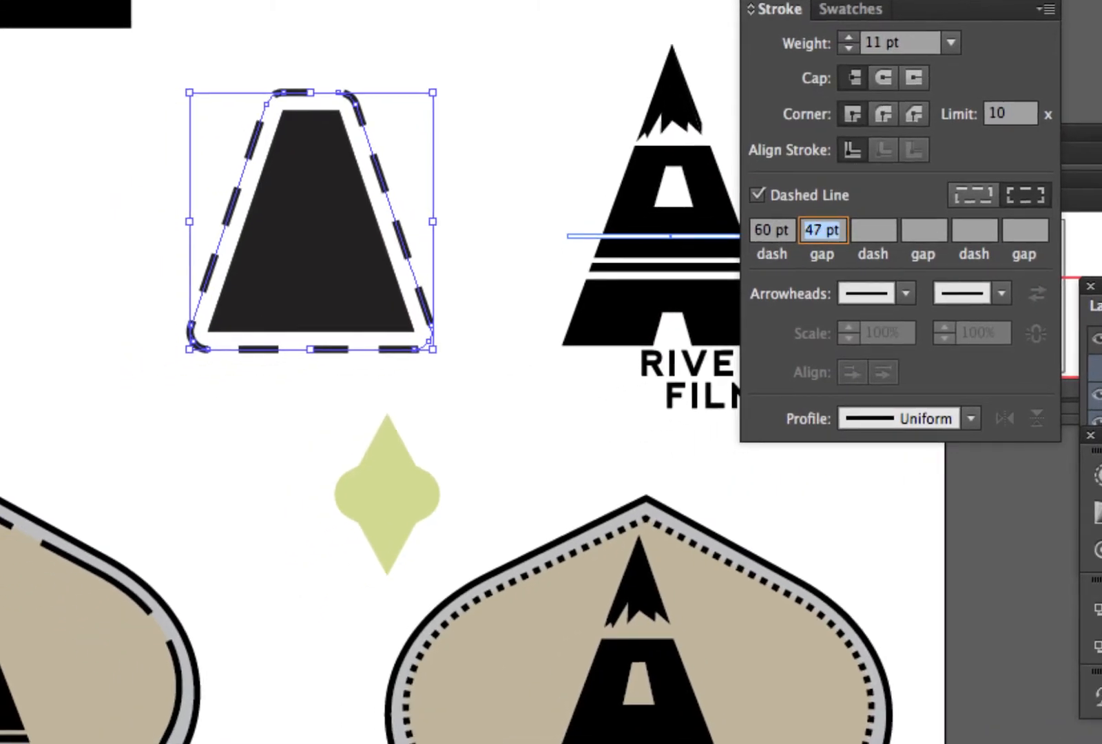
pyautogui.press('Down')
pyautogui.press('Down')
pyautogui.press('Down')
pyautogui.press('Down')
pyautogui.press('Down')
pyautogui.press('Down')
pyautogui.press('Down')
pyautogui.press('Down')
pyautogui.press('Down')
pyautogui.press('Down')
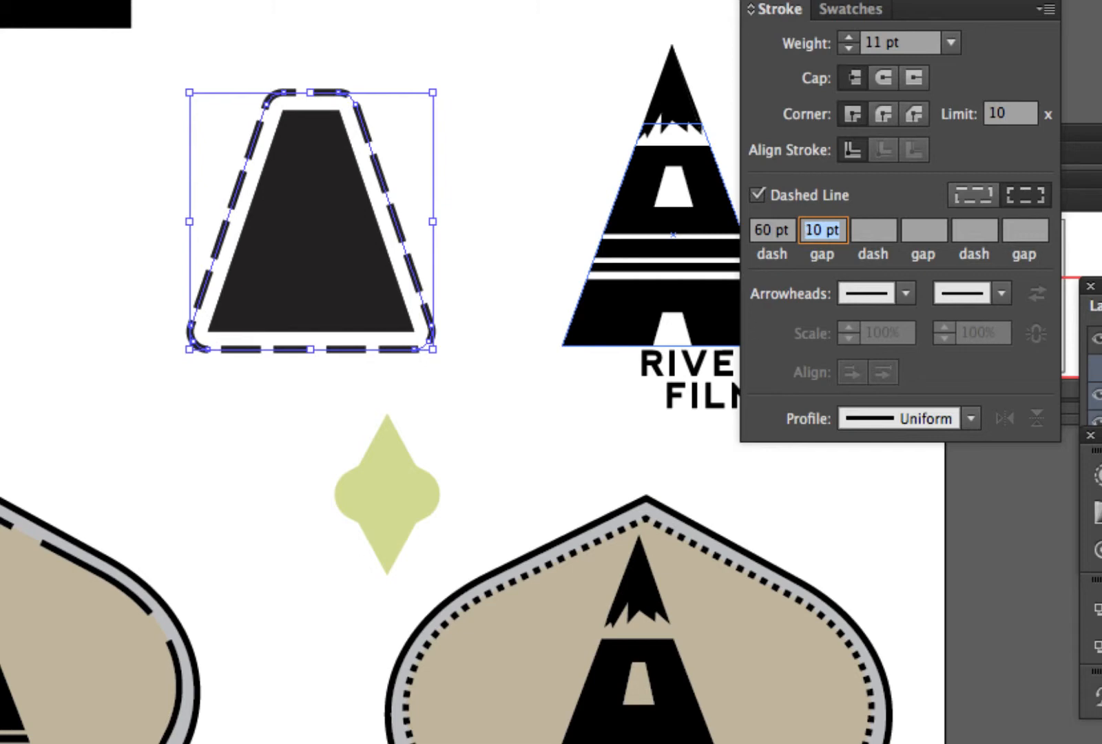
pyautogui.press('Down')
pyautogui.press('Down')
pyautogui.press('Down')
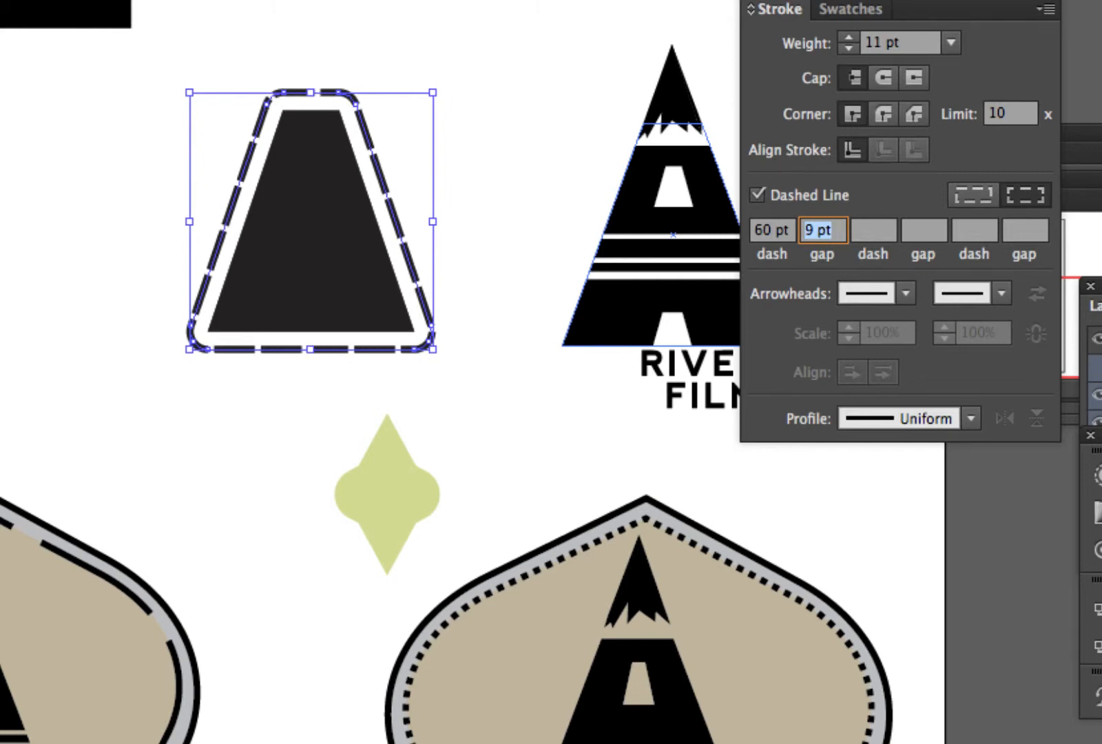
pyautogui.press('Up')
pyautogui.press('Up')
pyautogui.press('Up')
pyautogui.press('Up')
pyautogui.press('Up')
pyautogui.press('Up')
pyautogui.press('Up')
pyautogui.press('Up')
pyautogui.press('Up')
pyautogui.press('Up')
pyautogui.press('Up')
pyautogui.press('Up')
pyautogui.press('Up')
pyautogui.press('Up')
pyautogui.press('Up')
pyautogui.press('Up')
pyautogui.press('Up')
pyautogui.press('Up')
pyautogui.press('Up')
pyautogui.press('Up')
pyautogui.hotkey('shift', 'Up')
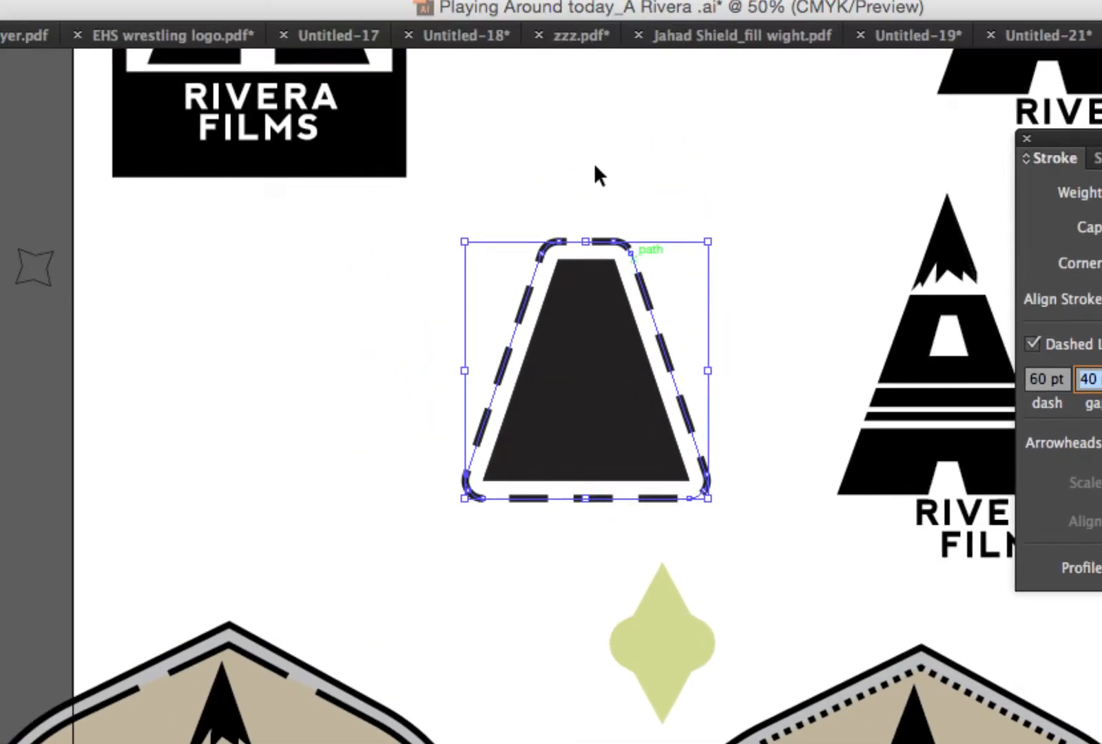
pyautogui.click(313, 62)
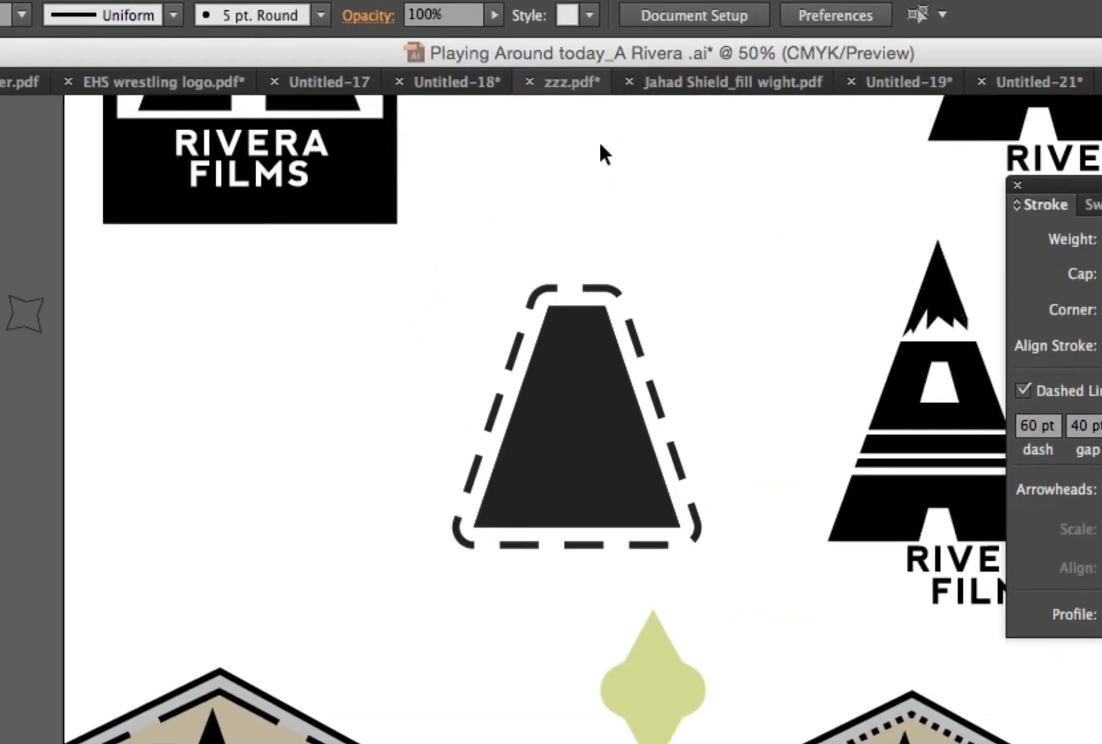
pyautogui.click(604, 315)
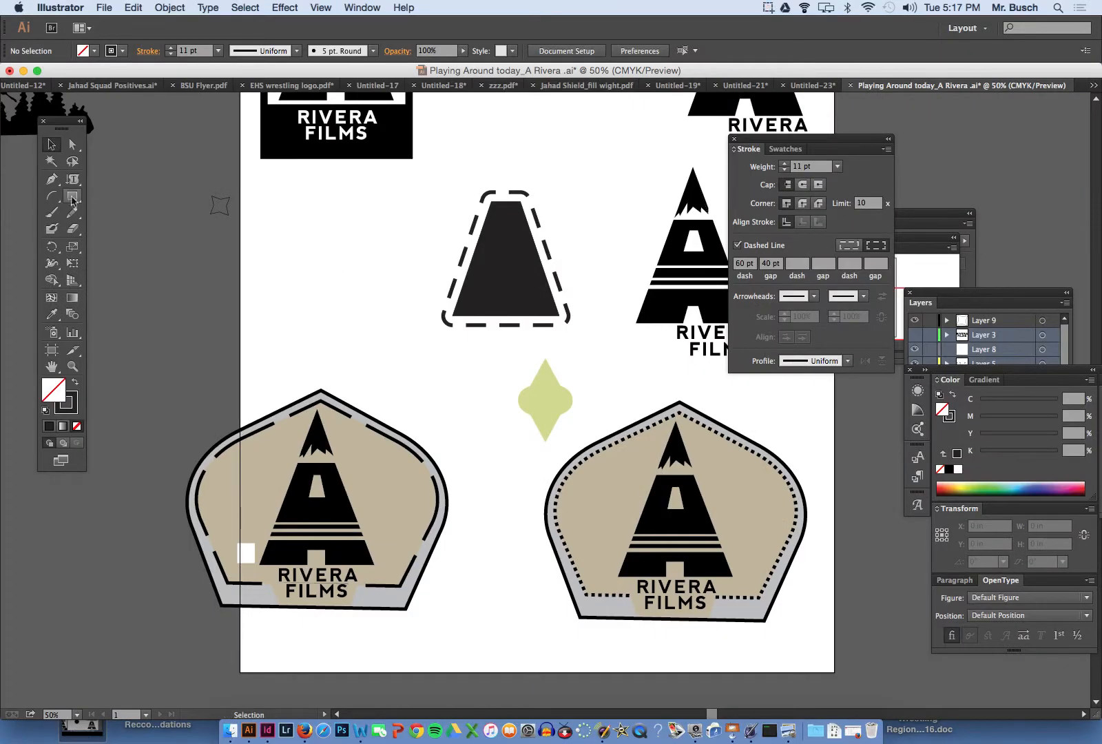
# - Draw a circle about 3.17 in across to the left of the trapezoid and make its stroke solid instead of dashed
pyautogui.click(73, 199)
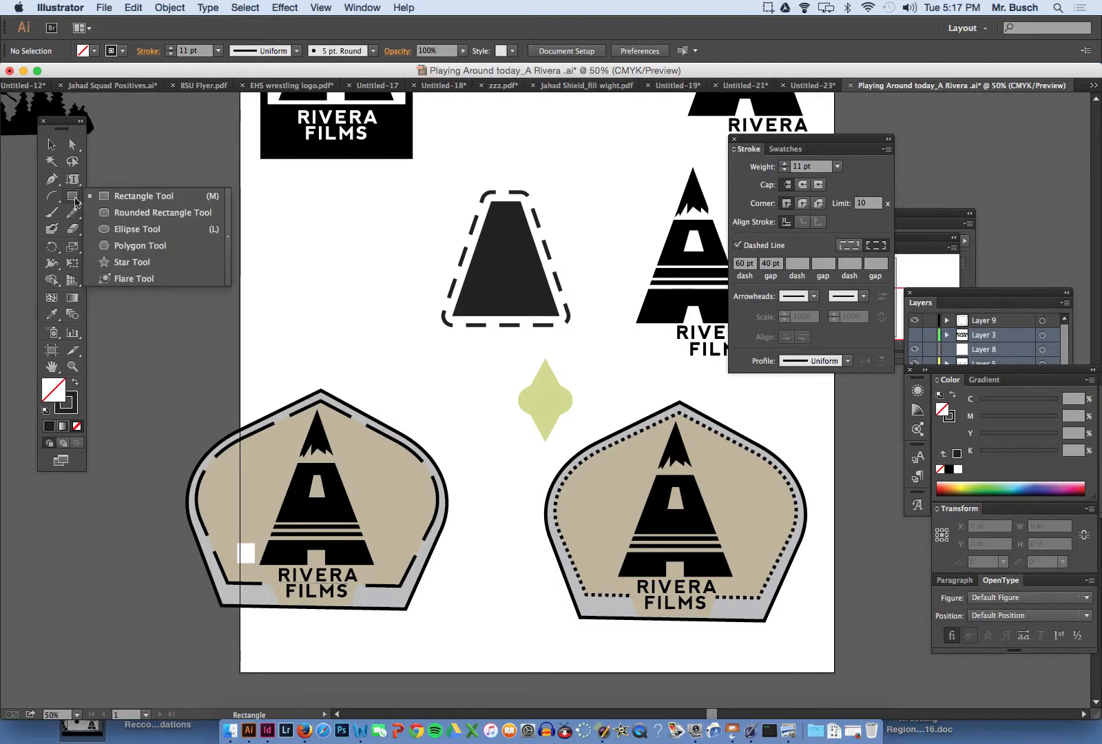
pyautogui.click(104, 228)
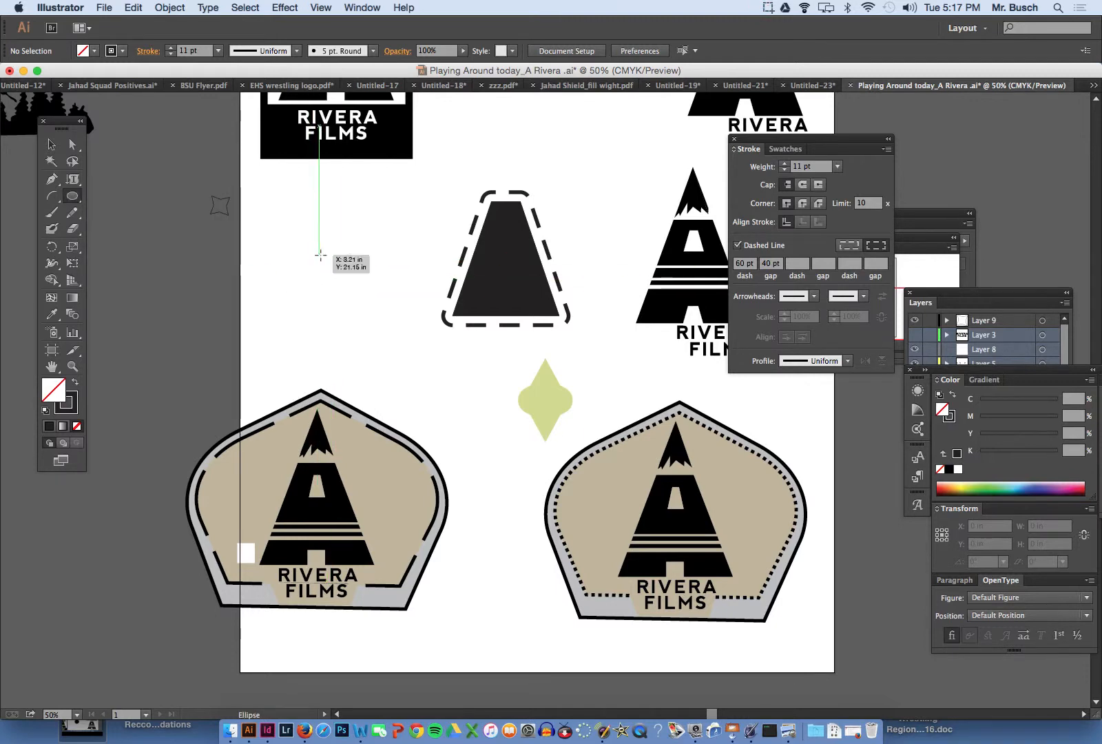
pyautogui.moveTo(320, 256); pyautogui.dragTo(358, 294)
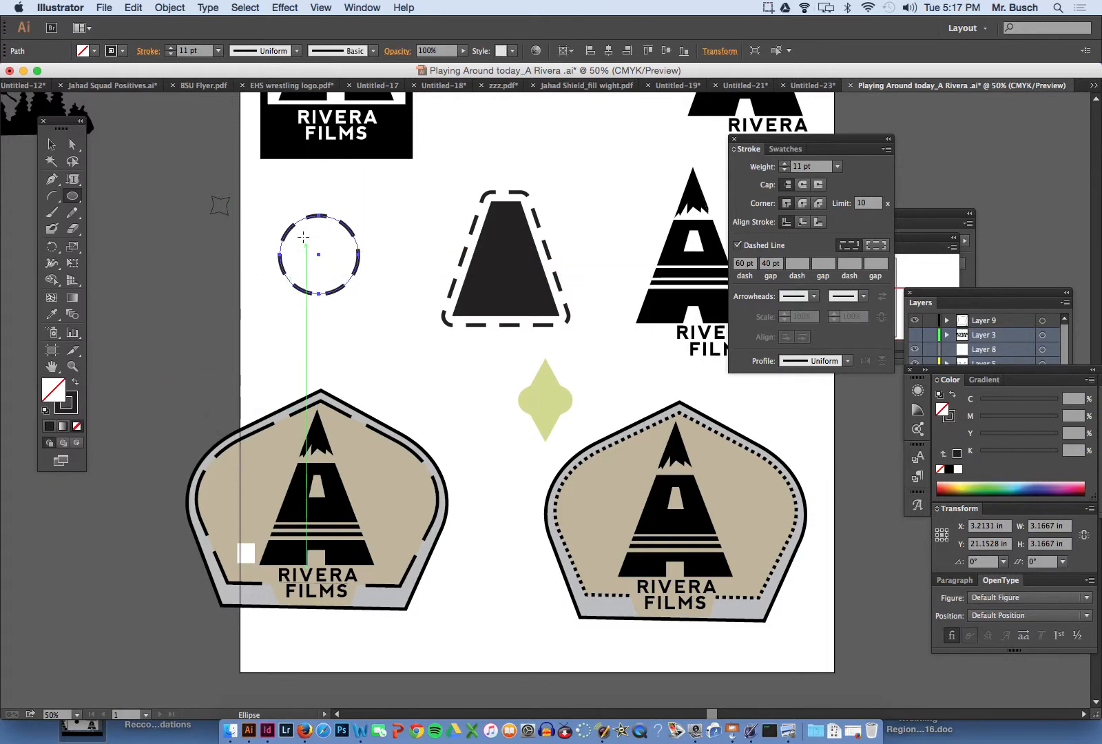
pyautogui.click(738, 246)
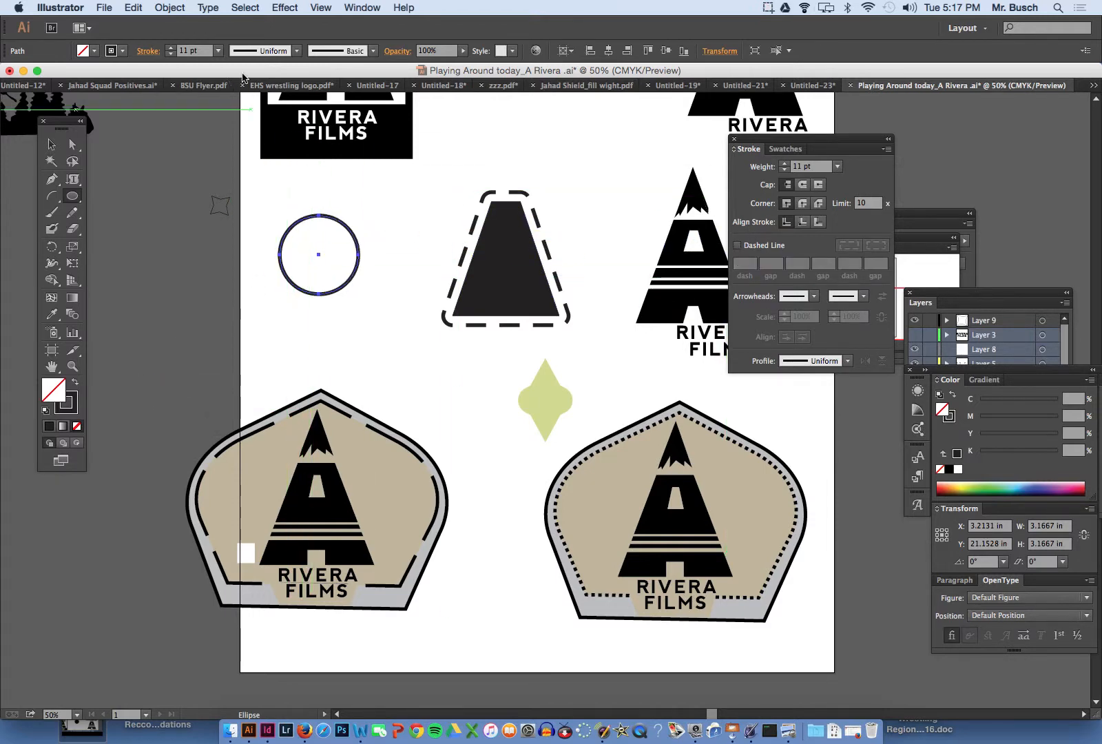
# - Offset the circle's path outward by 0.25 in with Round joins, using the preview to check the spacing
pyautogui.click(159, 7)
pyautogui.moveTo(201, 268)
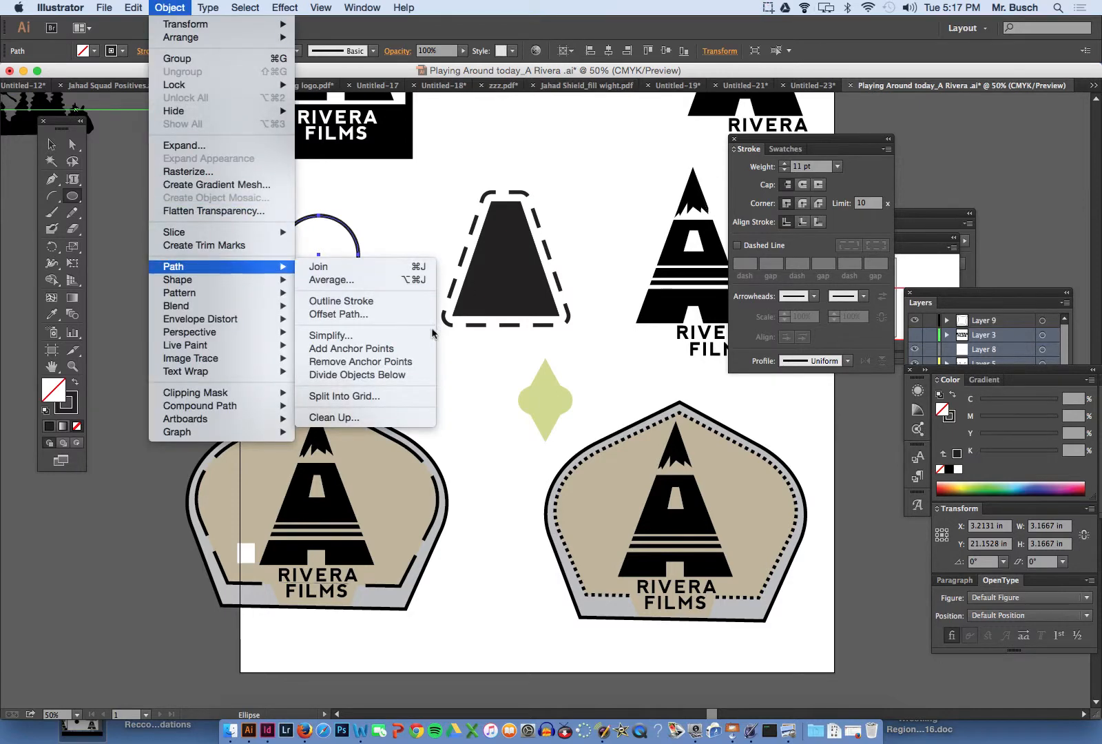
pyautogui.click(396, 315)
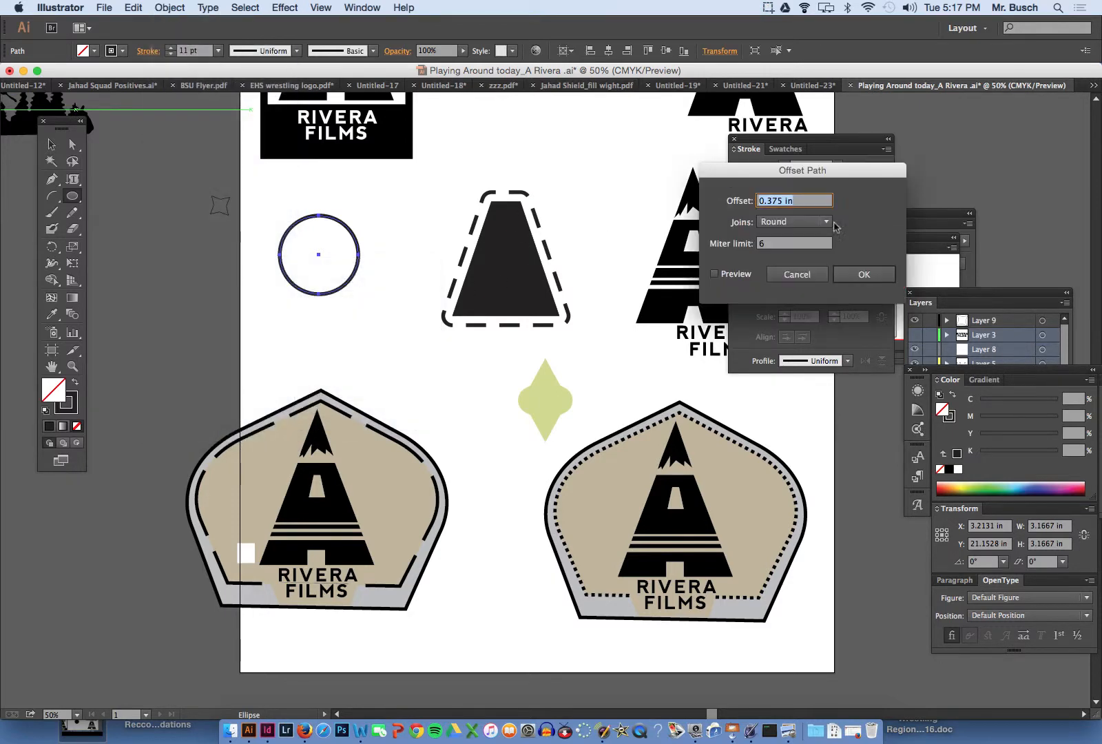
pyautogui.click(716, 274)
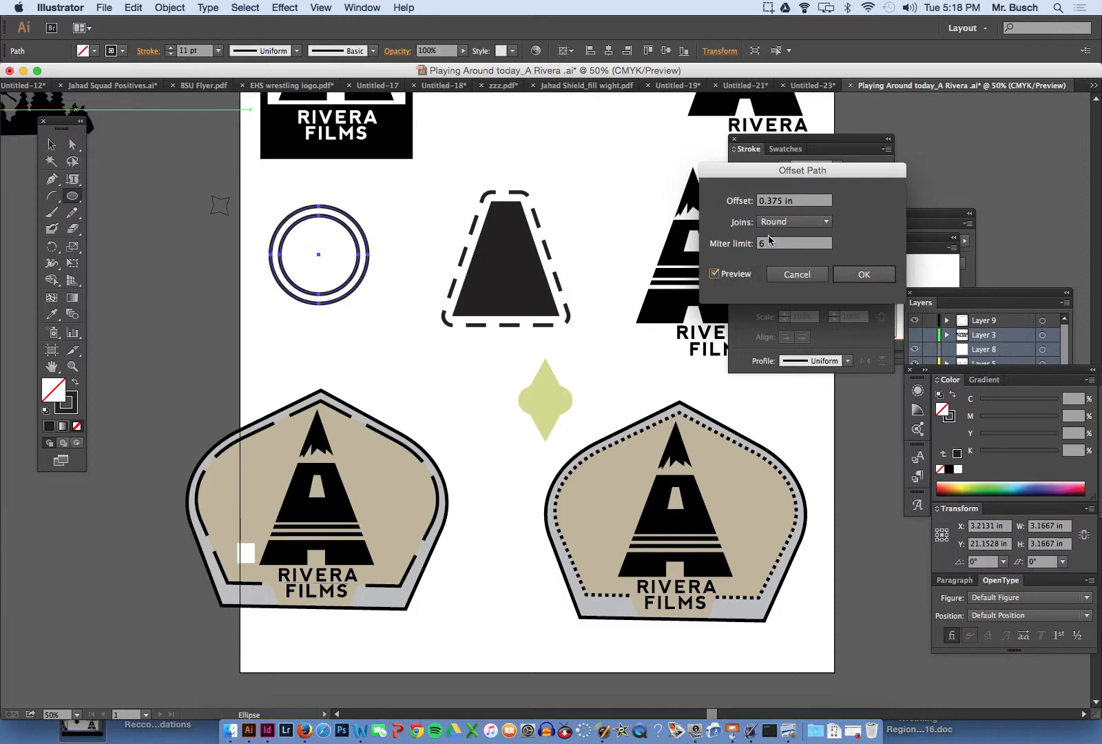
pyautogui.click(762, 203)
pyautogui.press('Down')
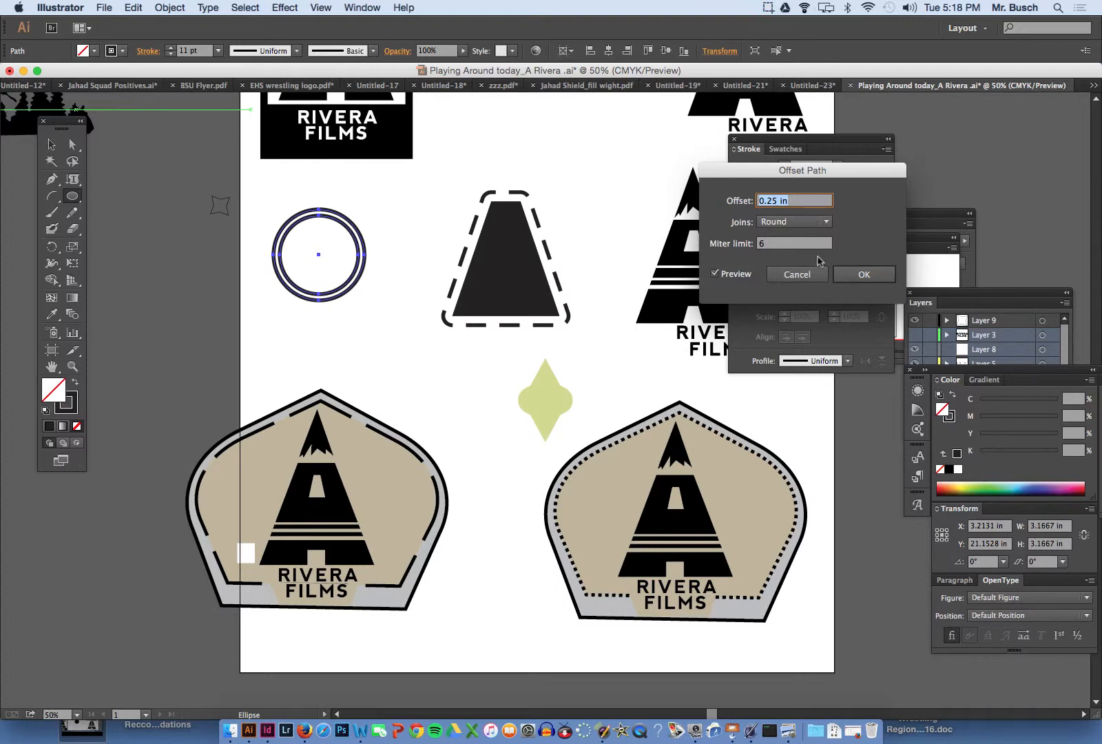
pyautogui.click(855, 274)
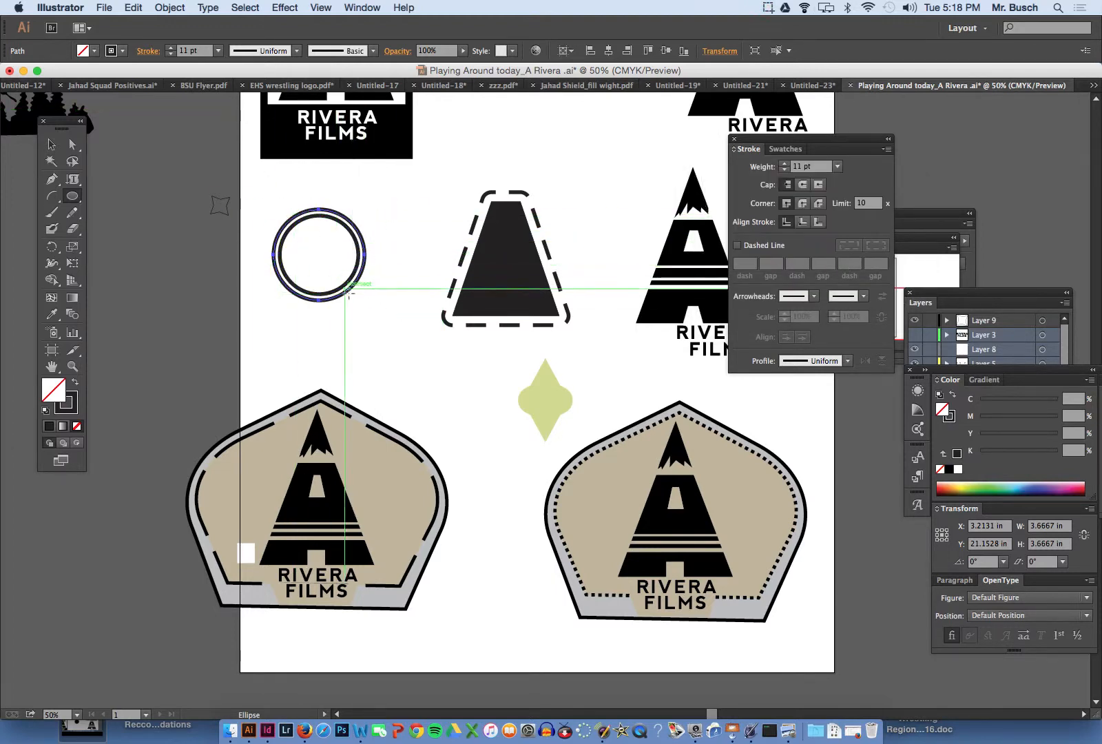
# - Select only the outer circle and reduce its stroke weight to 4 pt
pyautogui.keyDown('super'); pyautogui.click(313, 218); pyautogui.keyUp('super')
pyautogui.keyDown('super'); pyautogui.click(532, 369); pyautogui.keyUp('super')
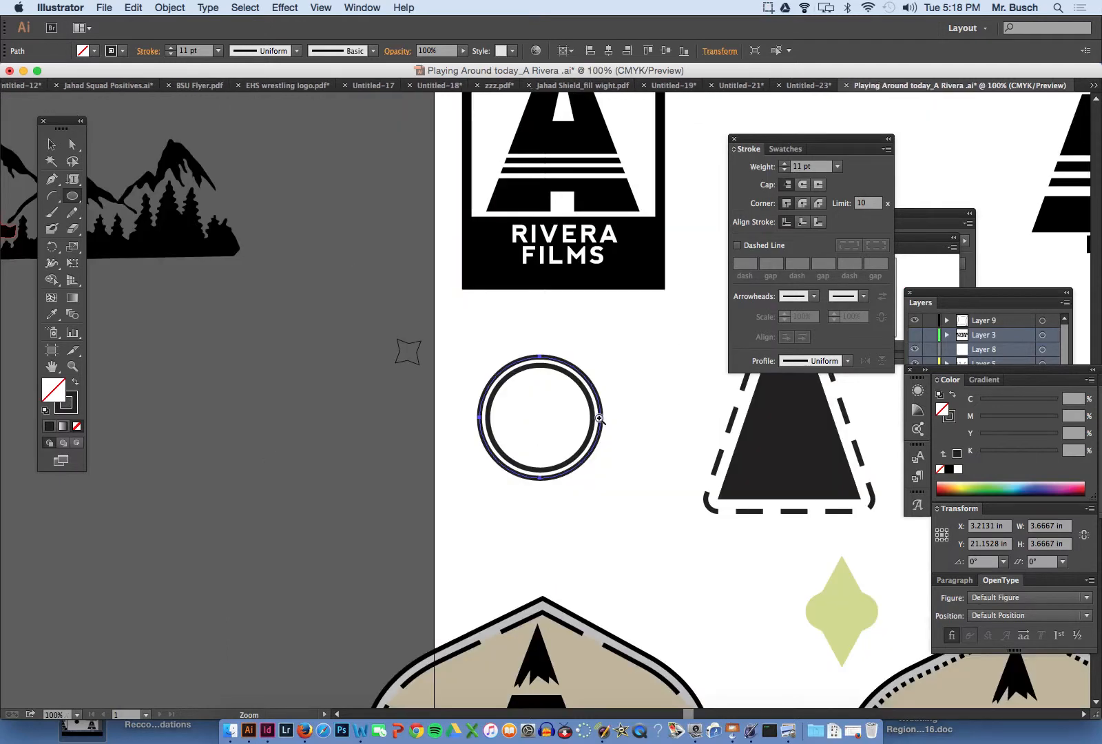
pyautogui.moveTo(561, 365); pyautogui.dragTo(307, 375)
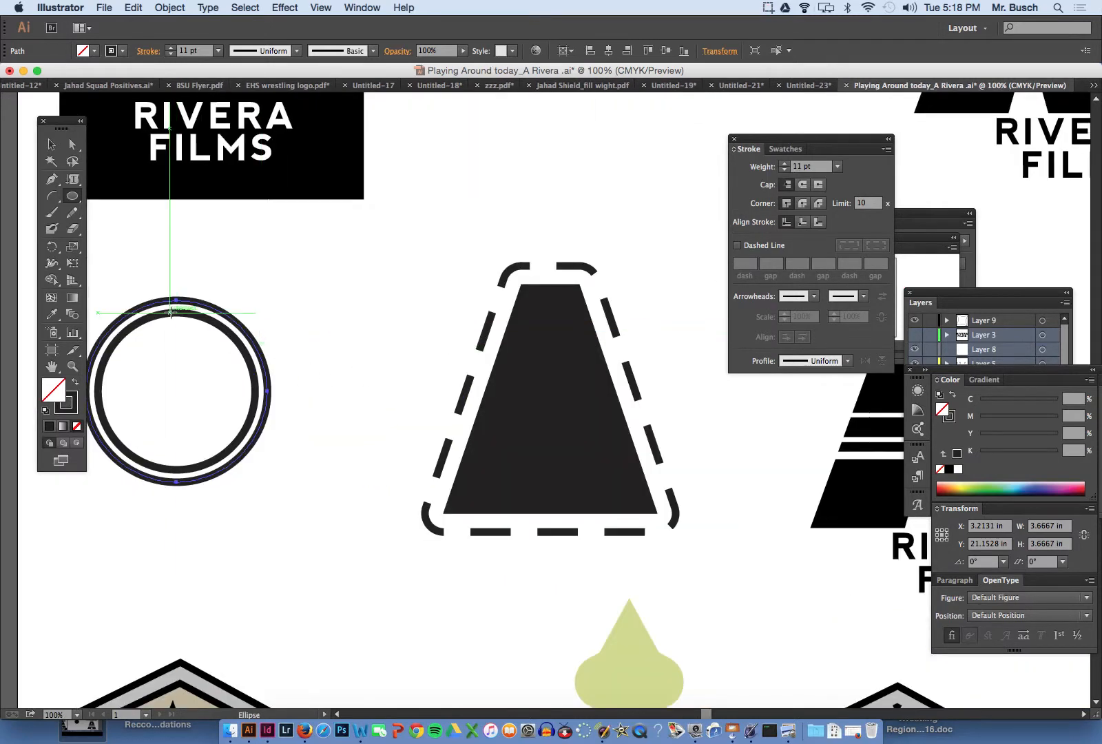
pyautogui.press('super+shift+a')
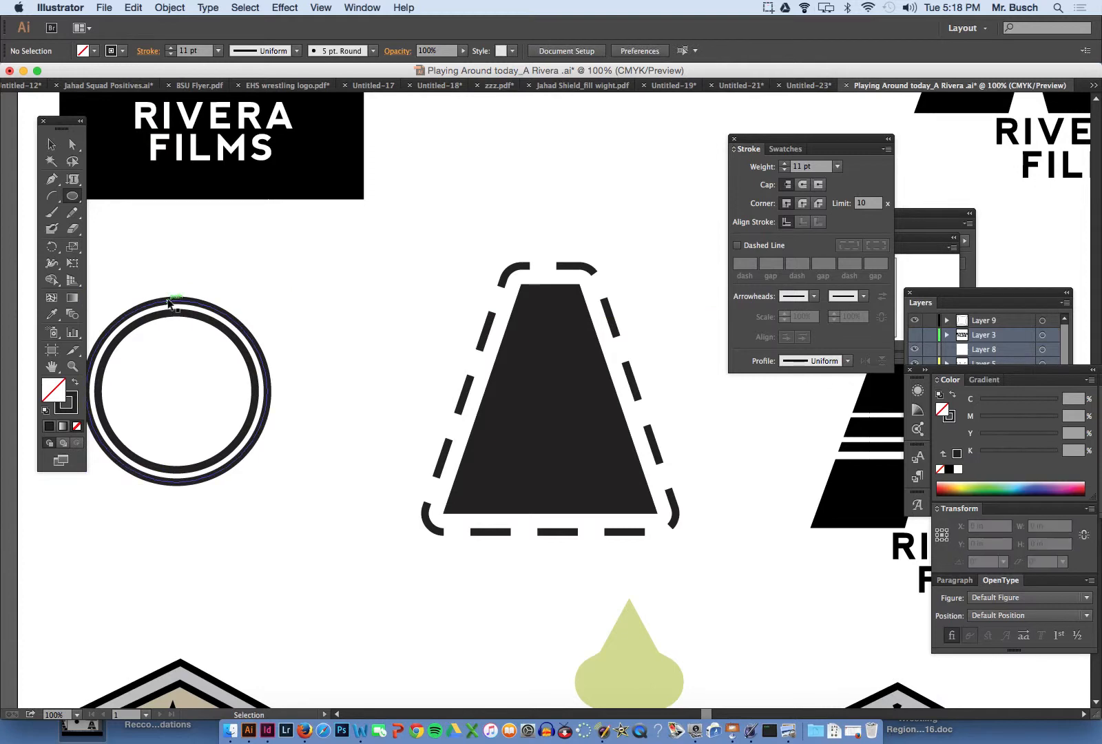
pyautogui.keyDown('super'); pyautogui.click(168, 301); pyautogui.keyUp('super')
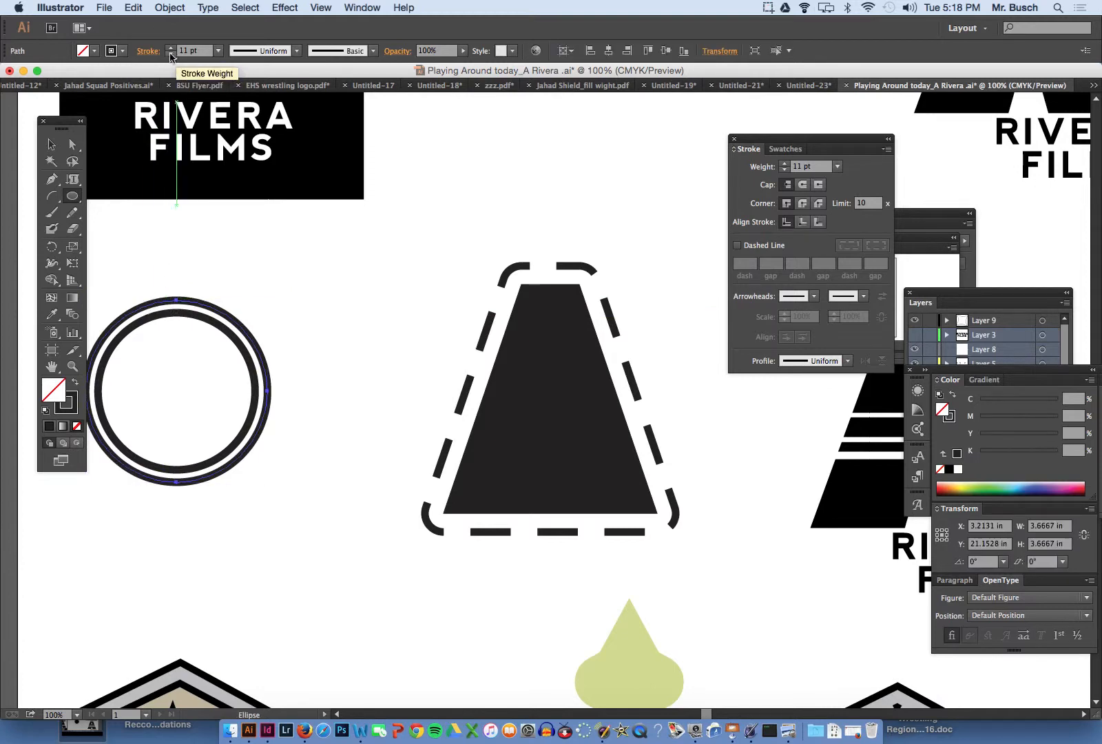
pyautogui.click(170, 55)
pyautogui.click(170, 54)
pyautogui.click(170, 55)
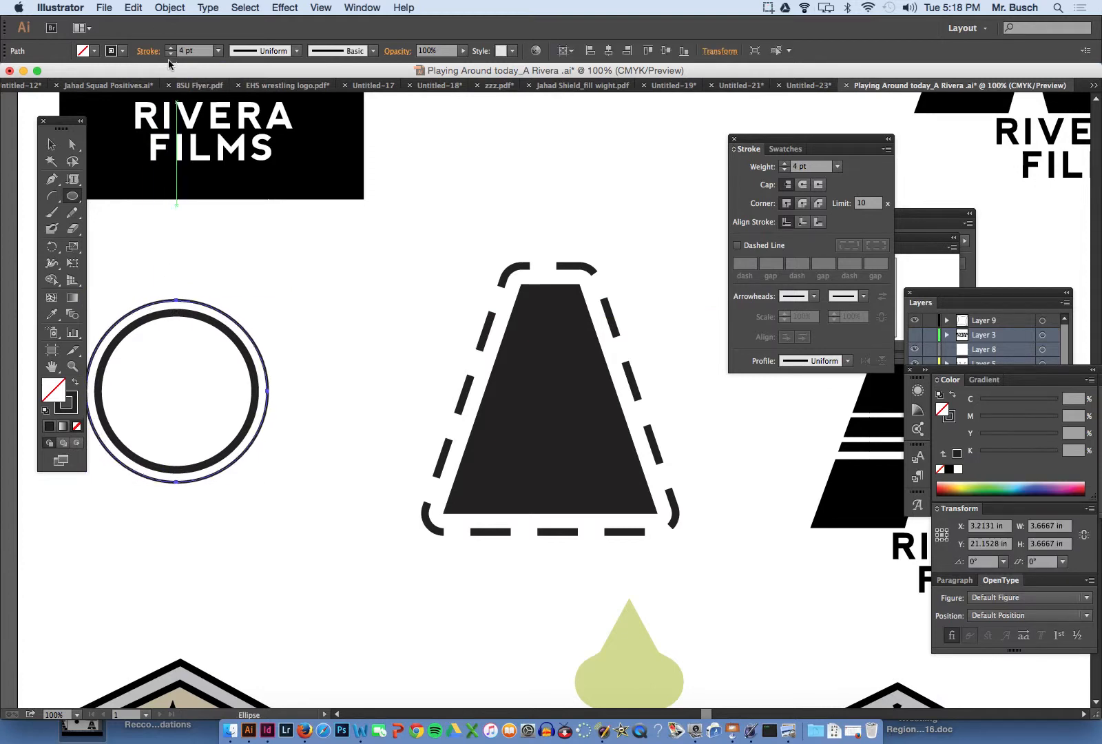
# - Fill the outer circle with a medium gray and deselect it
pyautogui.doubleClick(60, 397)
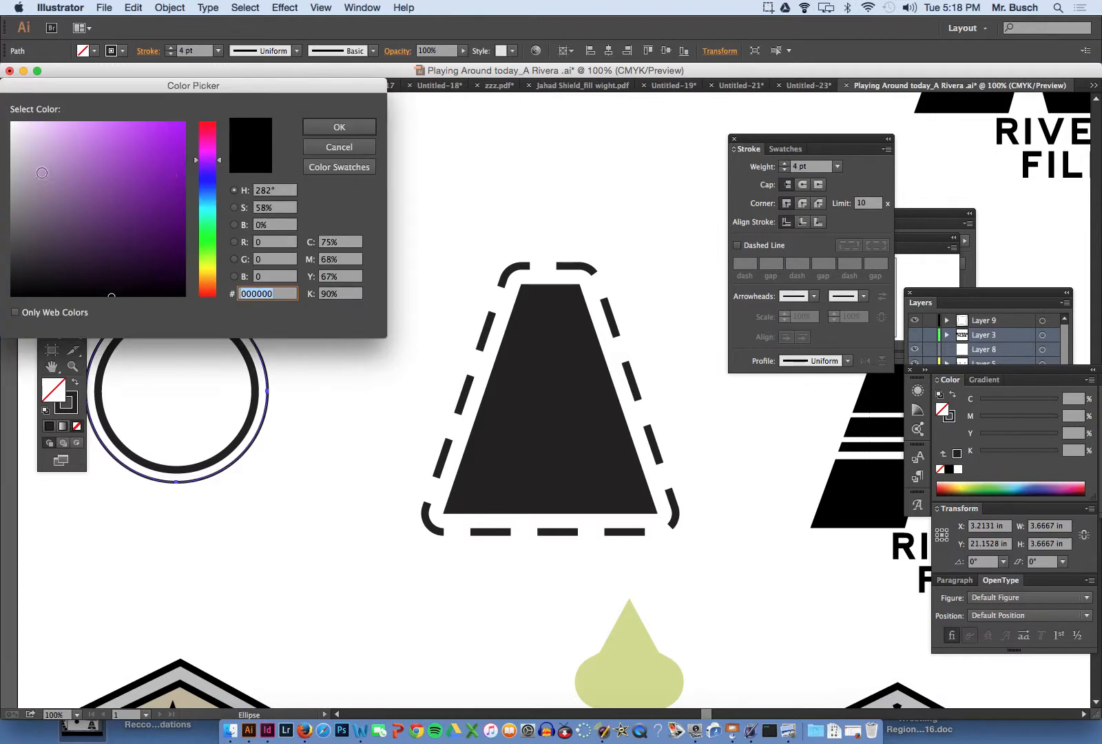
pyautogui.click(13, 192)
pyautogui.click(339, 127)
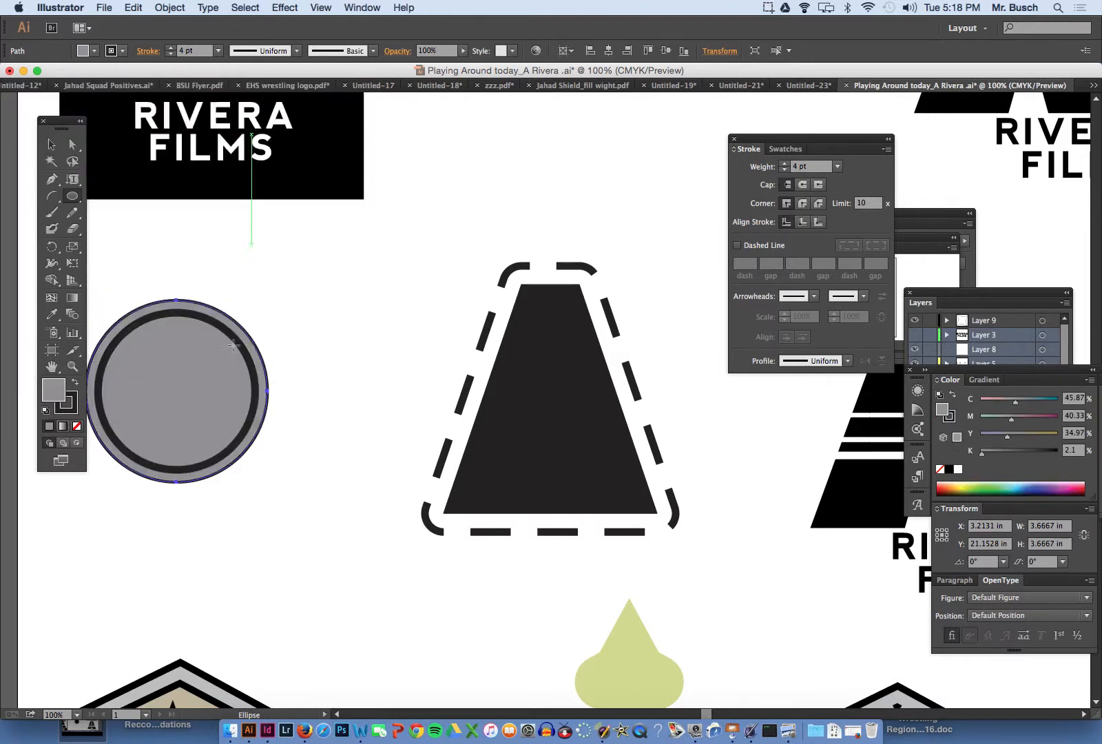
pyautogui.press('super+shift+a')
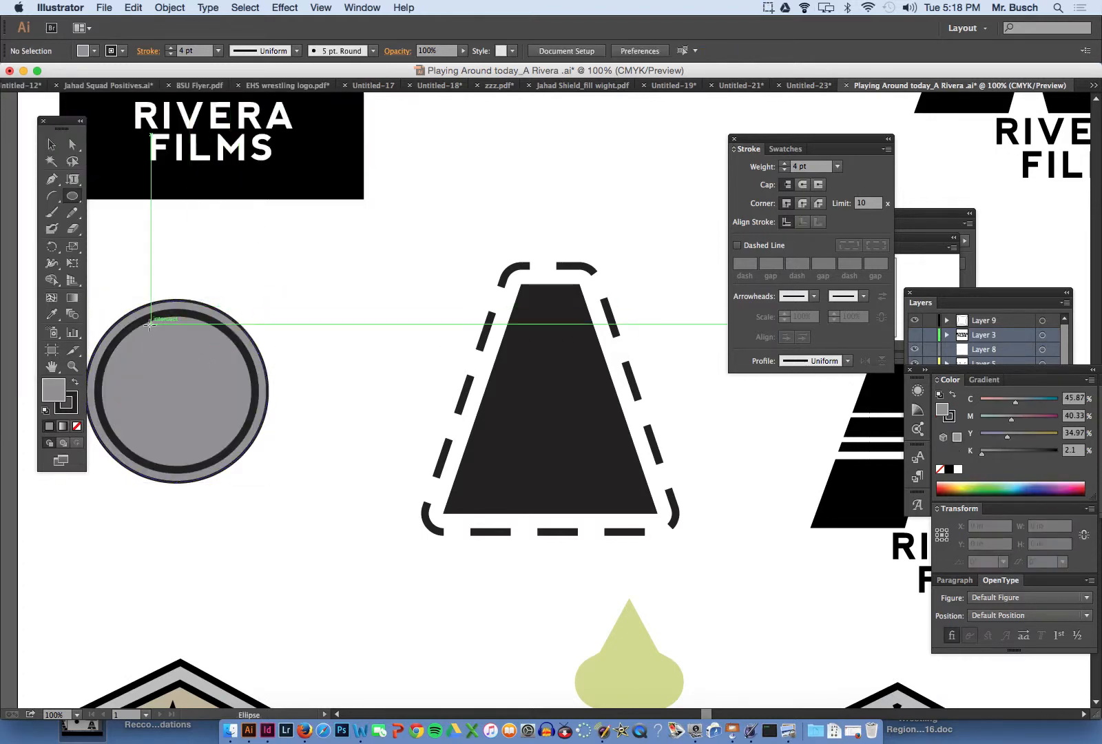
pyautogui.keyDown('super'); pyautogui.click(147, 319); pyautogui.keyUp('super')
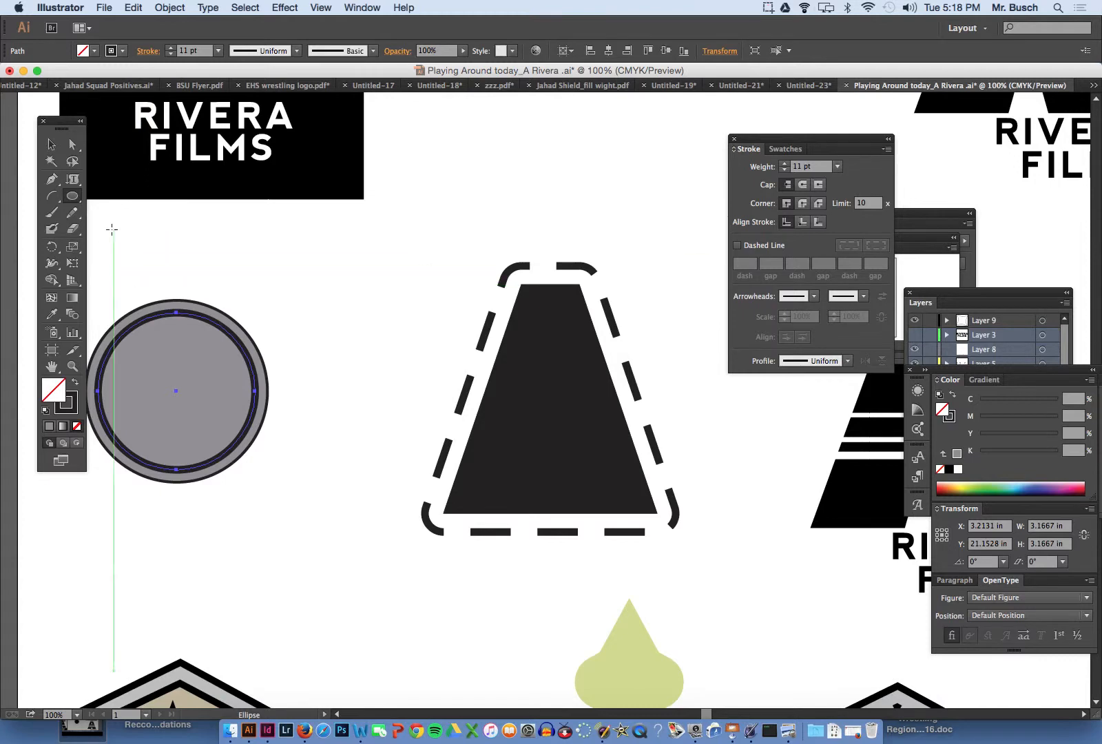
pyautogui.press('super')
pyautogui.press('super')
pyautogui.press('super')
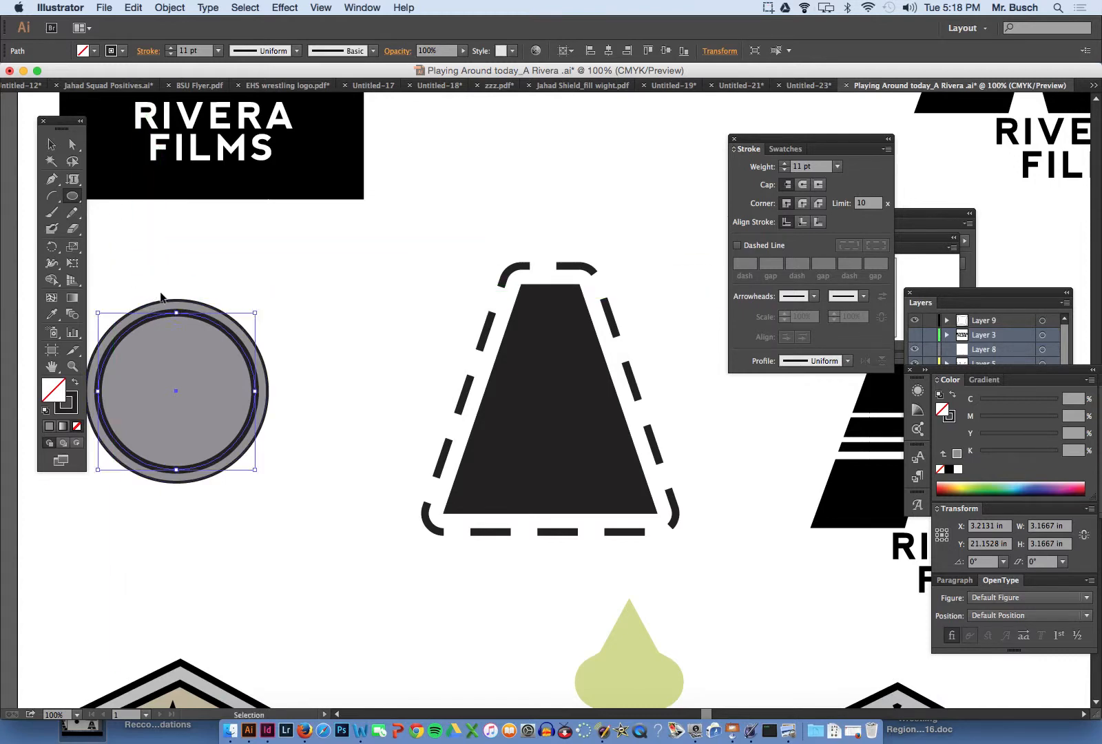
pyautogui.moveTo(302, 256); pyautogui.dragTo(351, 317)
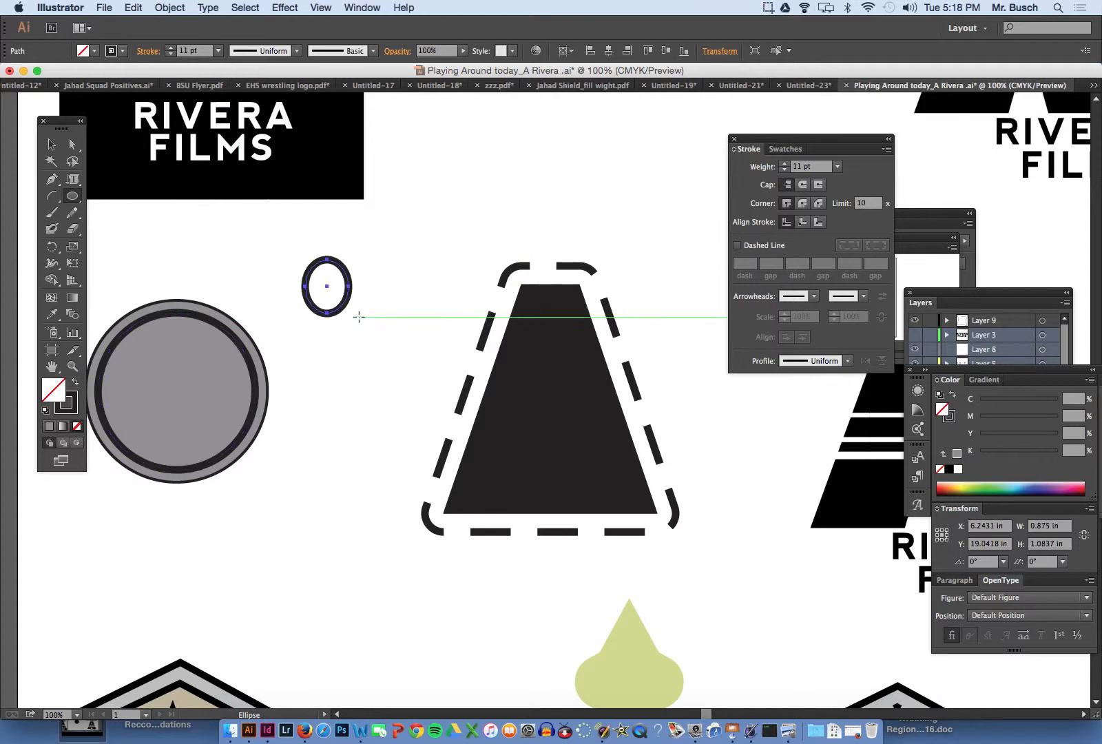
pyautogui.press('super+z')
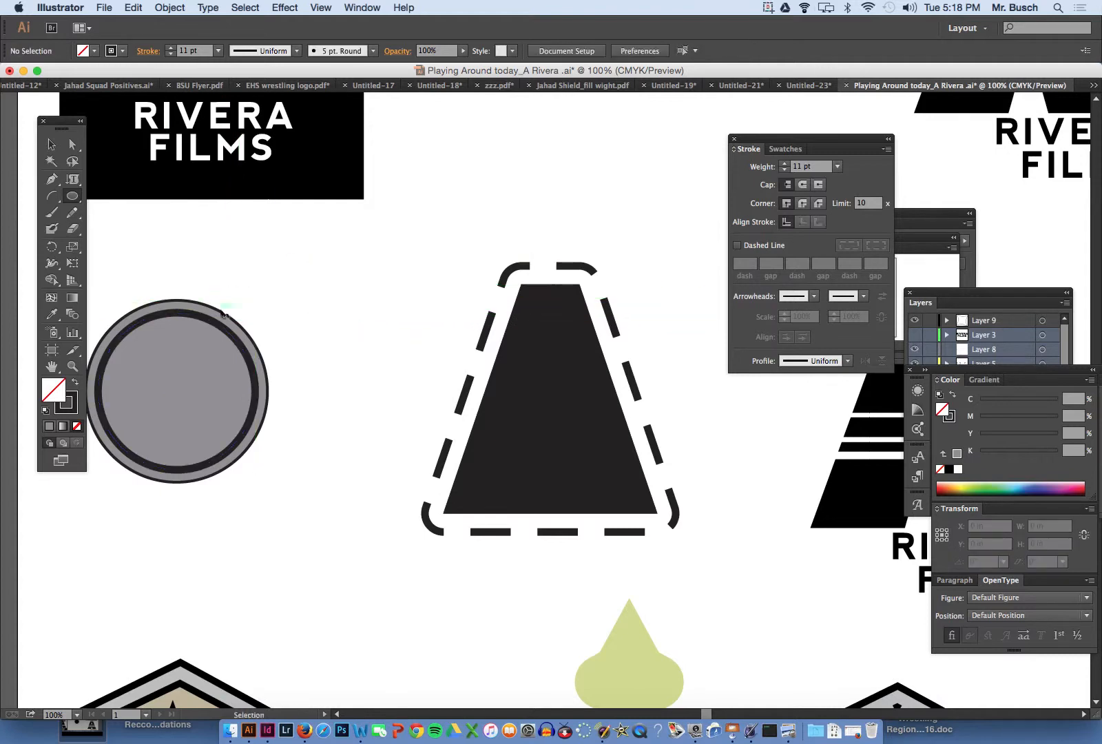
# - Fill the inner circle with a pale lavender and deselect it
pyautogui.keyDown('super'); pyautogui.click(212, 322); pyautogui.keyUp('super')
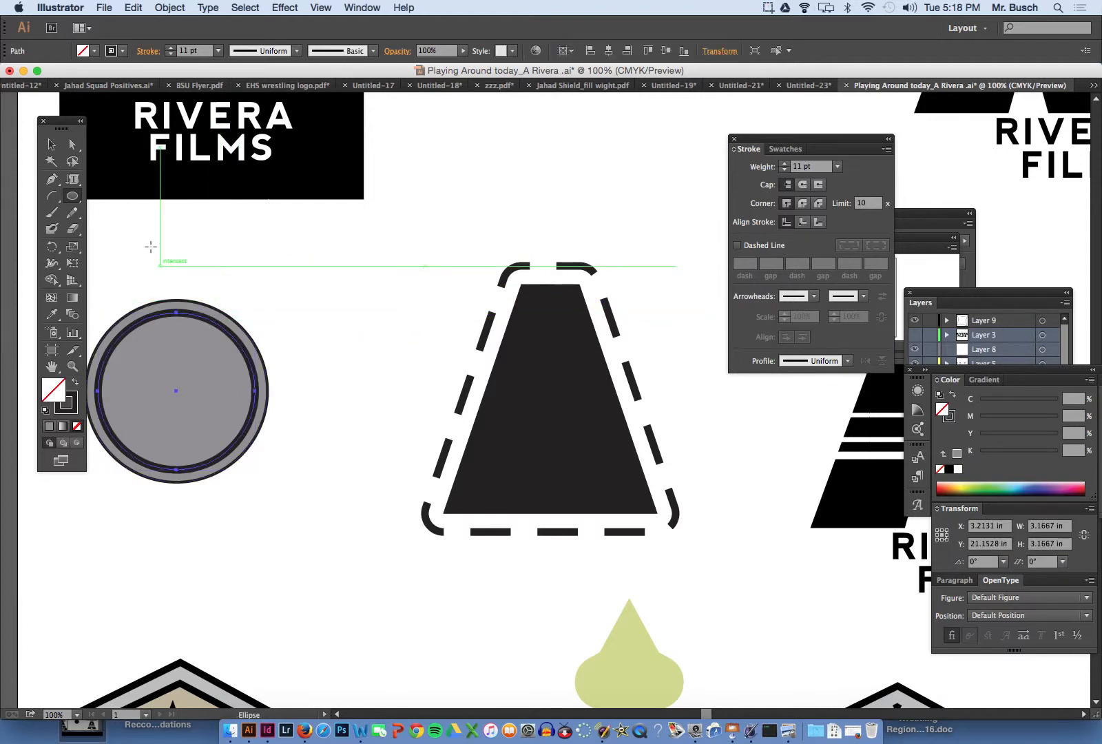
pyautogui.keyDown('alt'); pyautogui.click(75, 203); pyautogui.keyUp('alt')
pyautogui.keyDown('alt'); pyautogui.click(75, 202); pyautogui.keyUp('alt')
pyautogui.keyDown('alt'); pyautogui.click(74, 202); pyautogui.keyUp('alt')
pyautogui.keyDown('alt'); pyautogui.click(74, 202); pyautogui.keyUp('alt')
pyautogui.keyDown('alt'); pyautogui.click(75, 203); pyautogui.keyUp('alt')
pyautogui.keyDown('alt'); pyautogui.click(74, 203); pyautogui.keyUp('alt')
pyautogui.keyDown('alt'); pyautogui.click(74, 202); pyautogui.keyUp('alt')
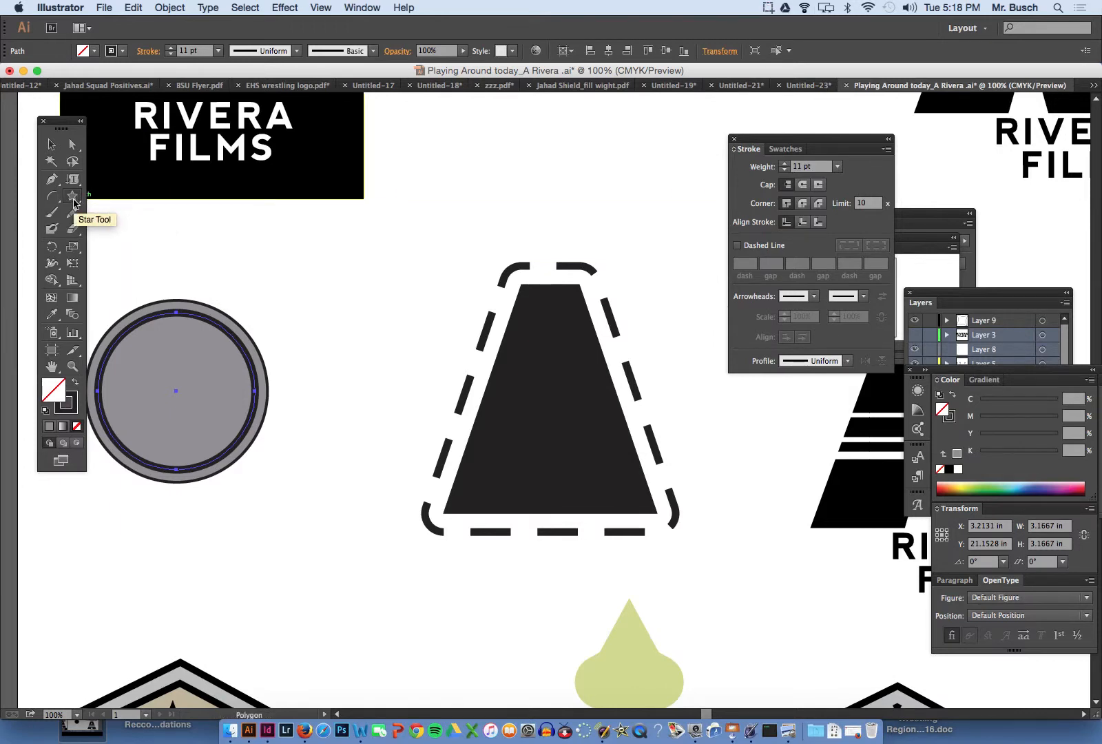
pyautogui.keyDown('alt'); pyautogui.click(75, 202); pyautogui.keyUp('alt')
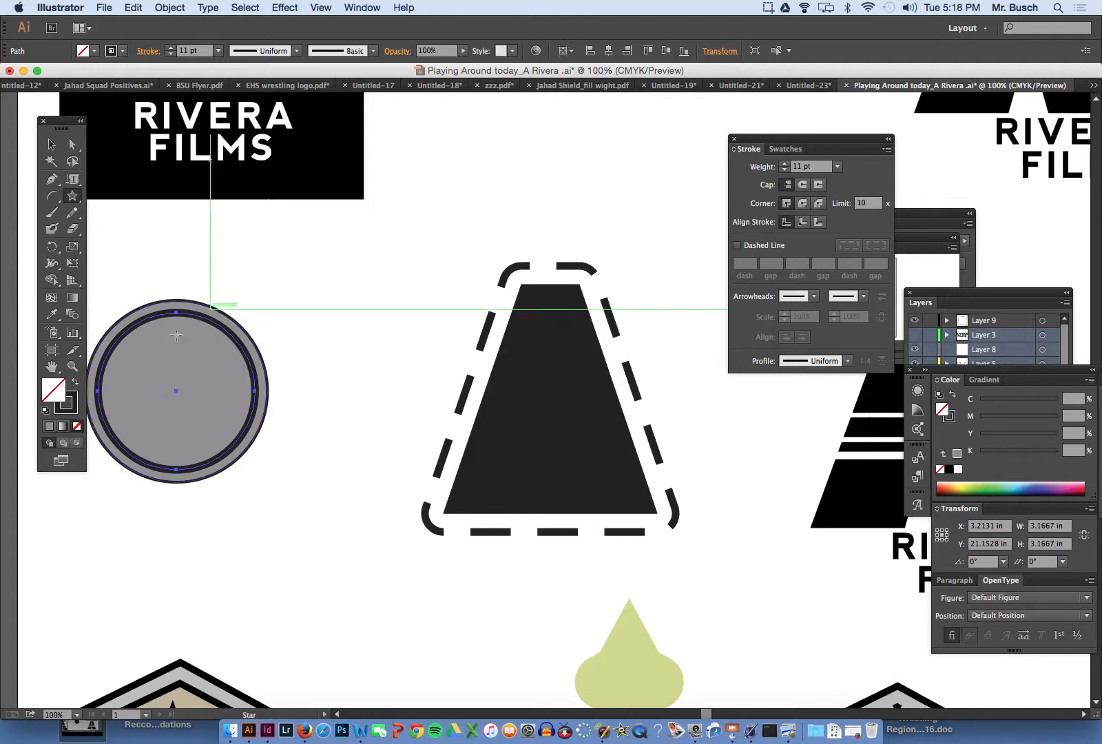
pyautogui.press('v')
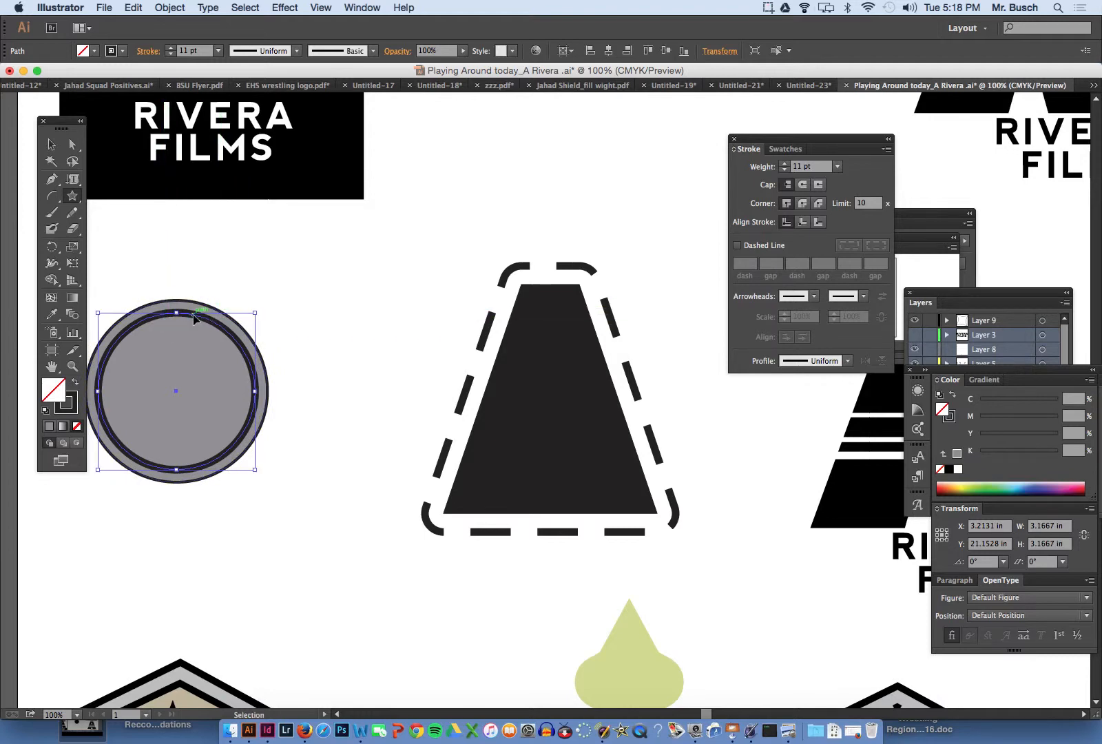
pyautogui.doubleClick(54, 391)
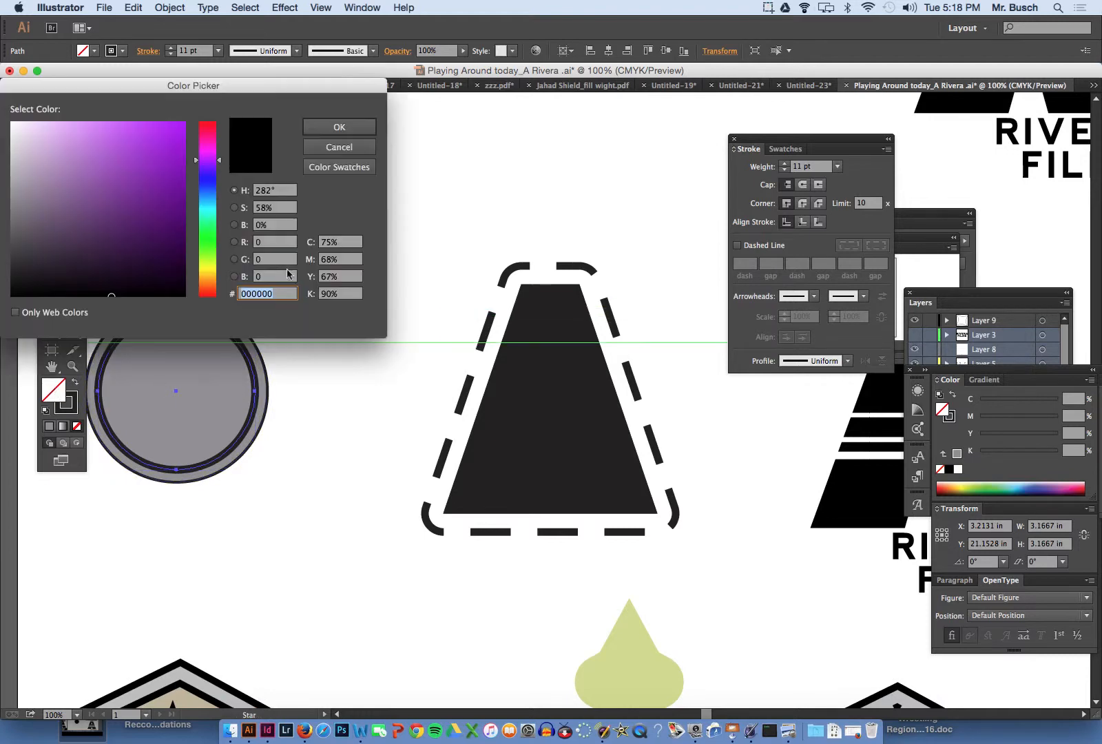
pyautogui.click(31, 148)
pyautogui.click(339, 127)
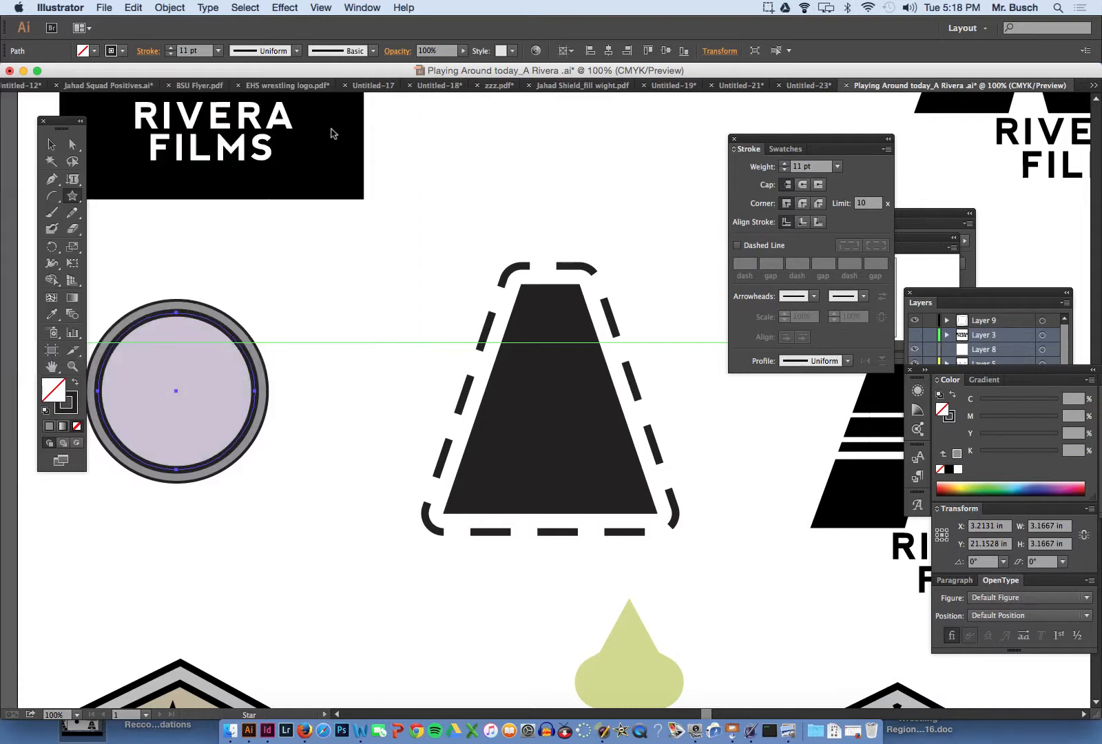
pyautogui.keyDown('super'); pyautogui.click(285, 269); pyautogui.keyUp('super')
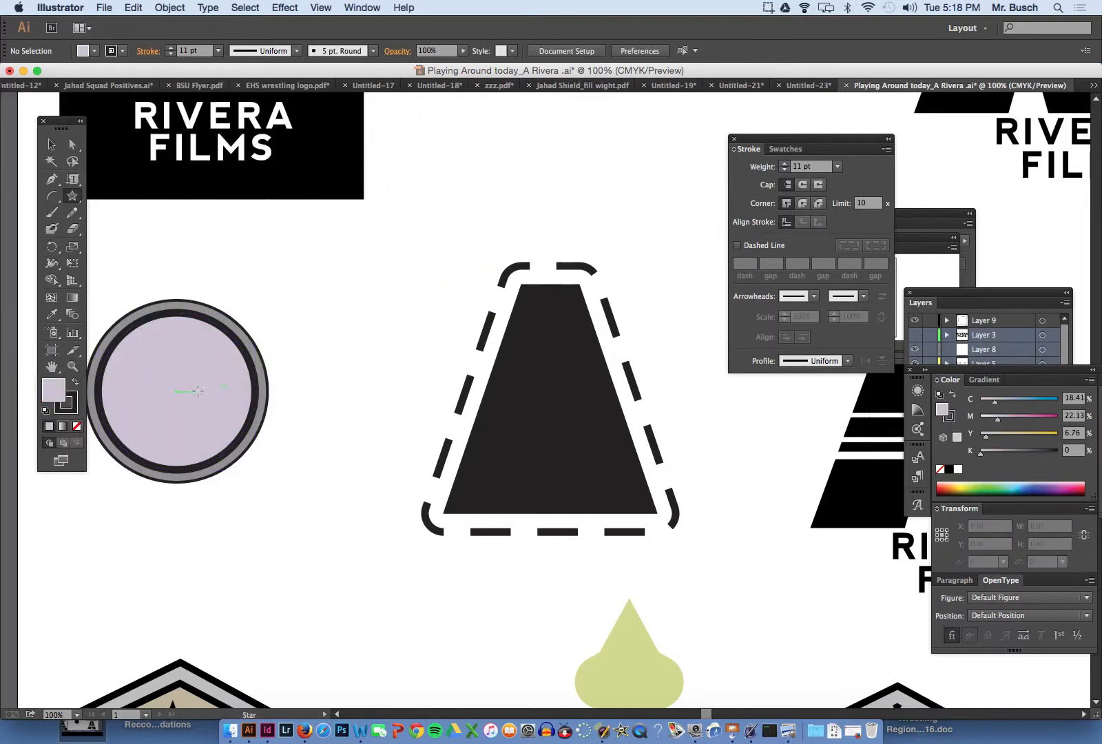
# - Delete both concentric circles beside the trapezoid
pyautogui.hscroll(-3, 207, 279)
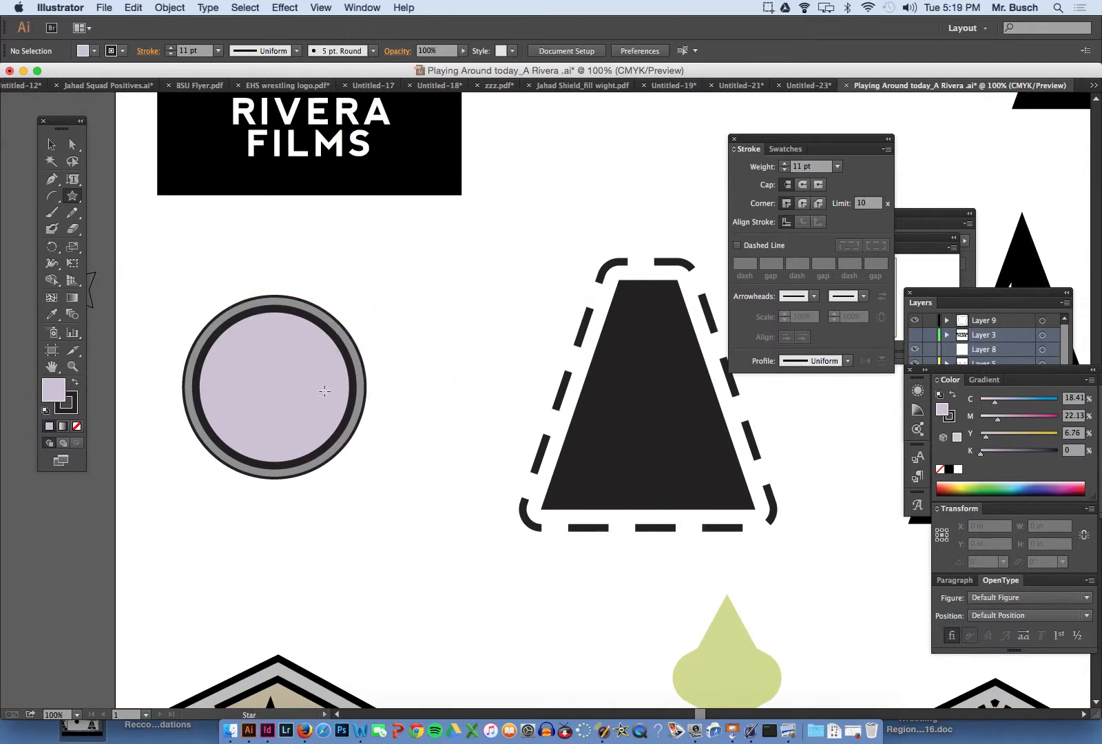
pyautogui.moveTo(191, 292); pyautogui.dragTo(434, 468)
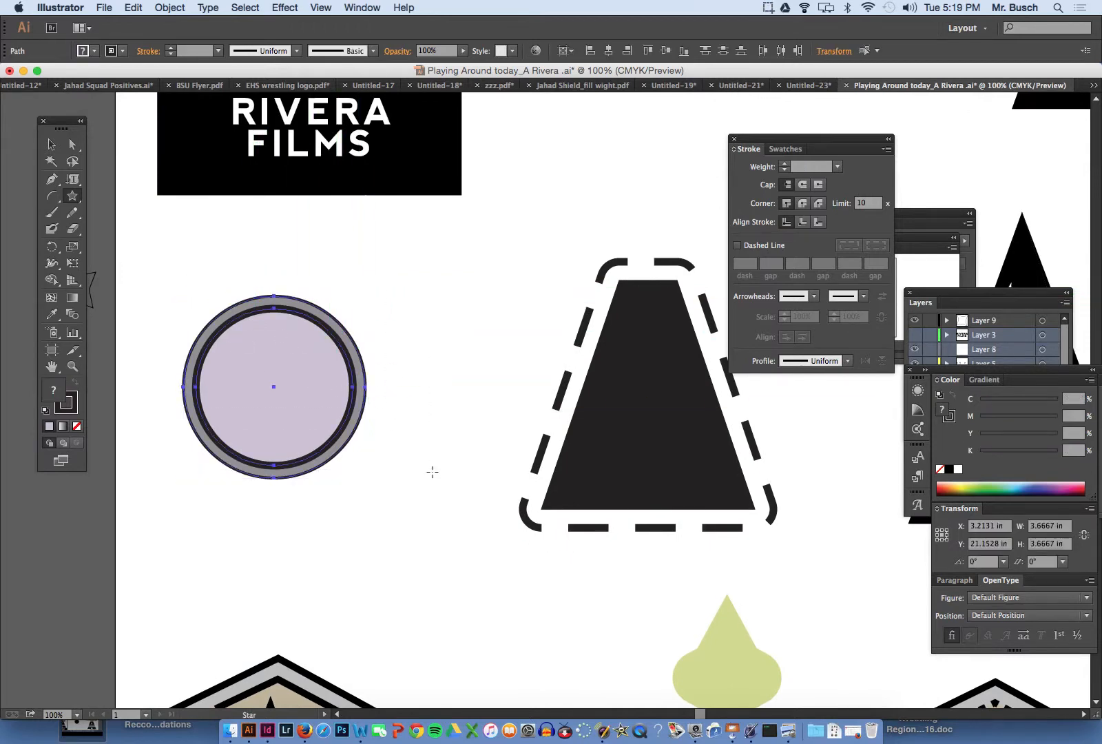
pyautogui.press('Delete')
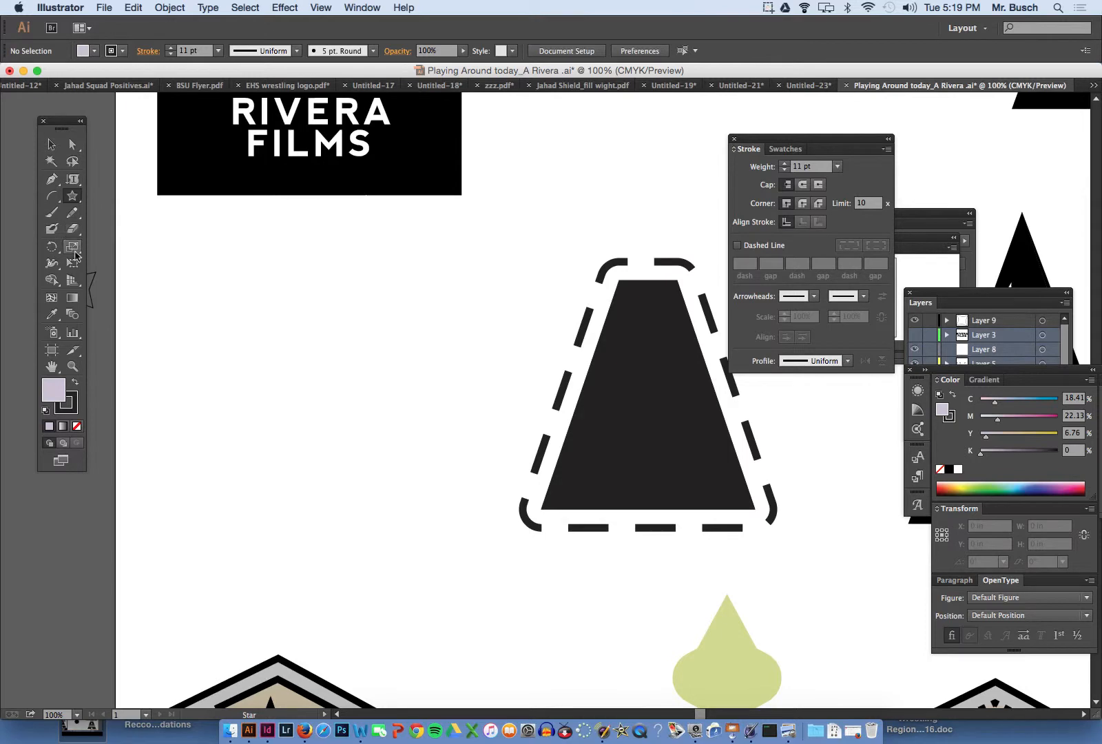
# - Draw an upright five-sided polygon about 3.48 by 3.31 in, to the left of the dashed trapezoid
pyautogui.click(74, 197)
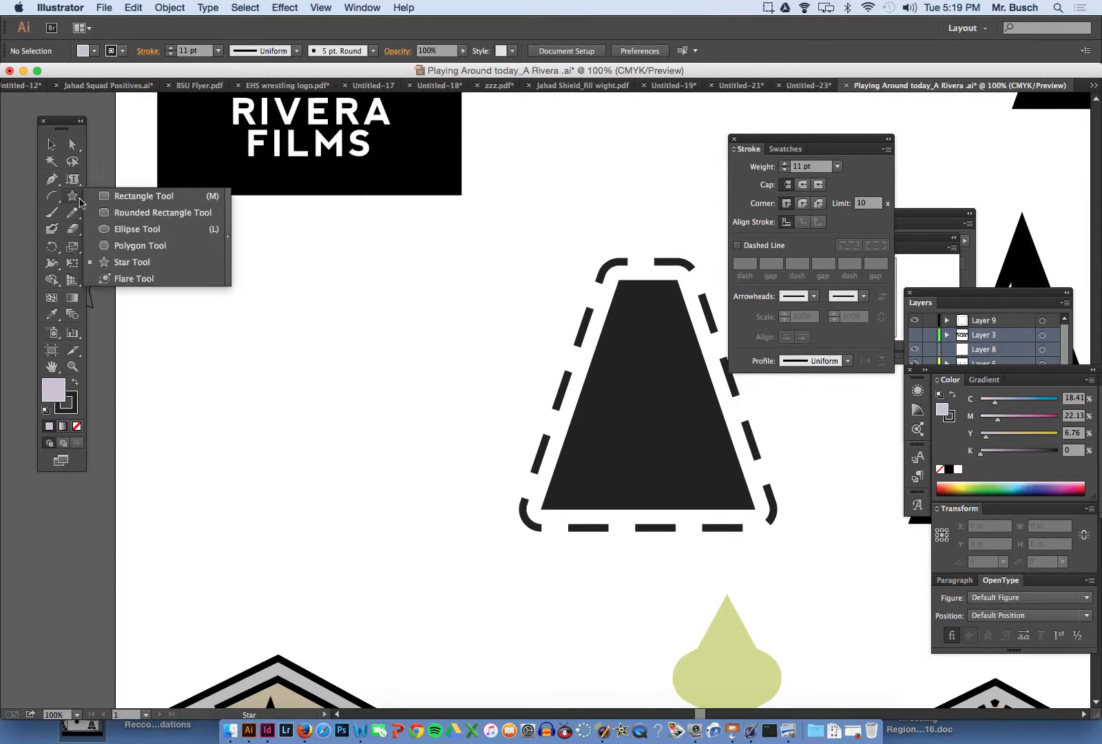
pyautogui.click(108, 243)
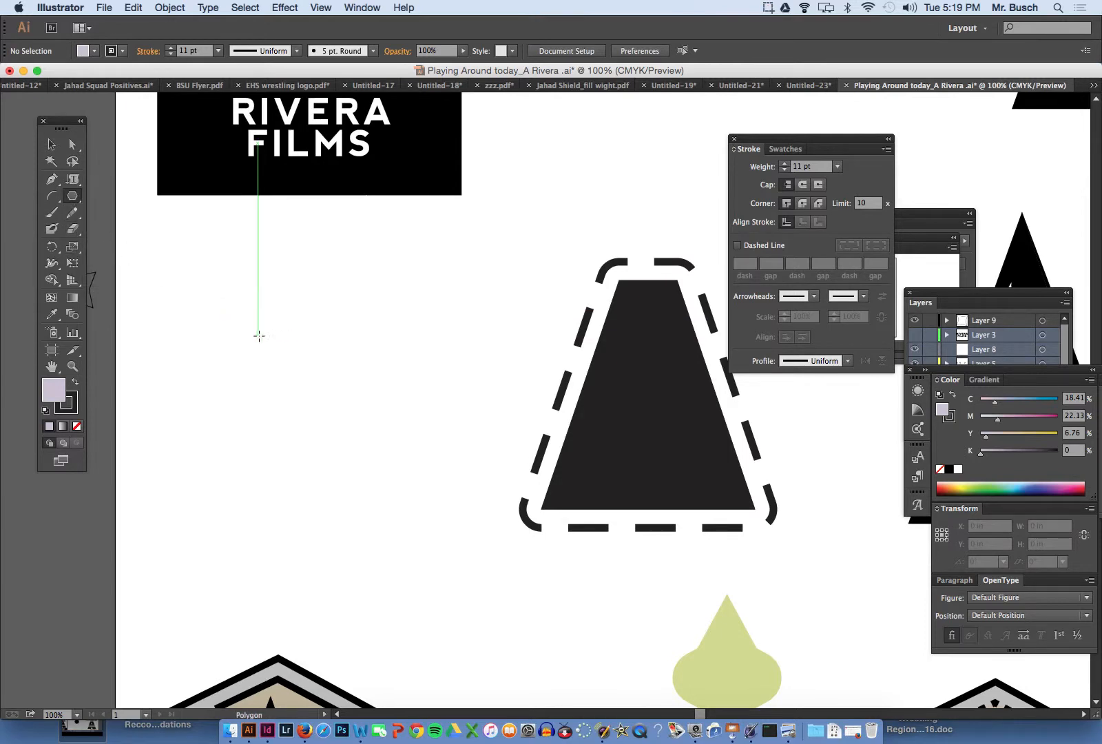
pyautogui.moveTo(258, 338); pyautogui.dragTo(275, 360)
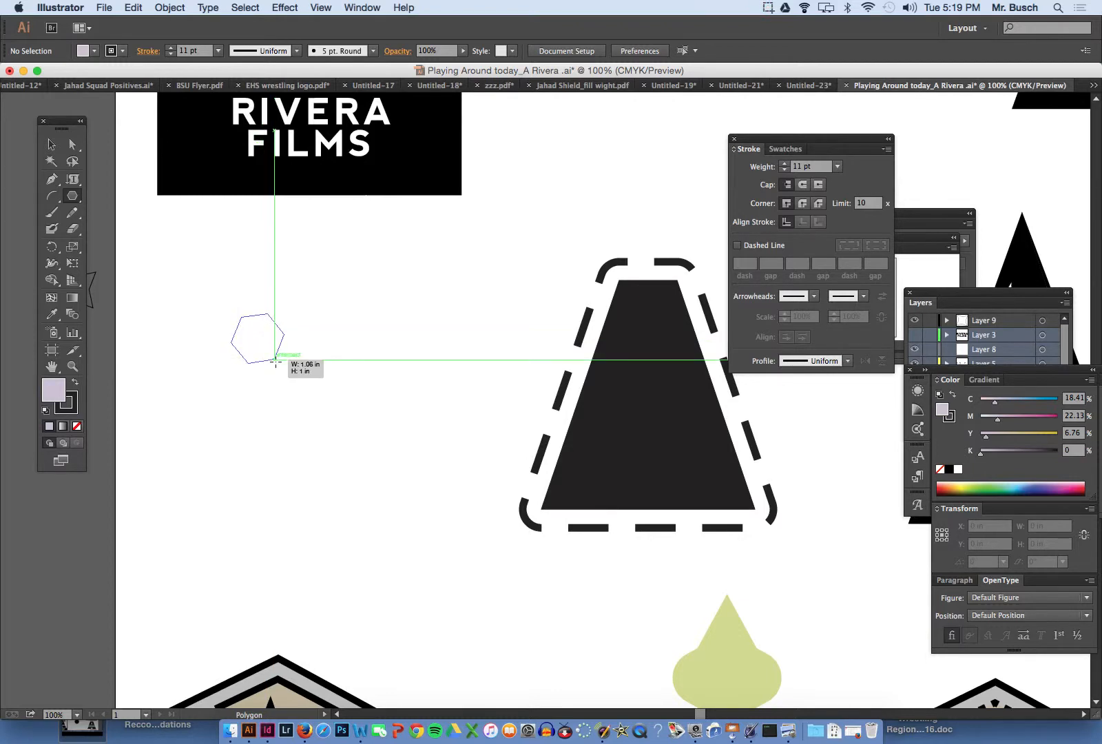
pyautogui.moveTo(275, 360); pyautogui.dragTo(312, 415)
pyautogui.press('Down')
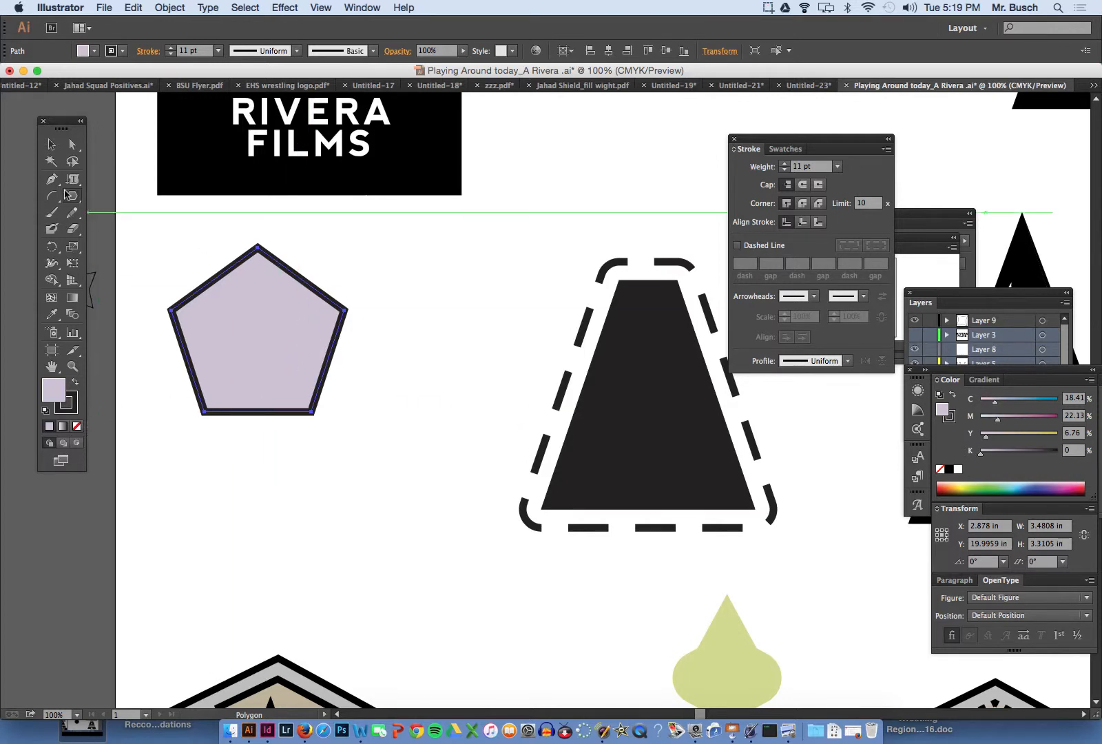
# - Round only the pentagon's two side corners to a radius of about 0.51 in
pyautogui.click(74, 145)
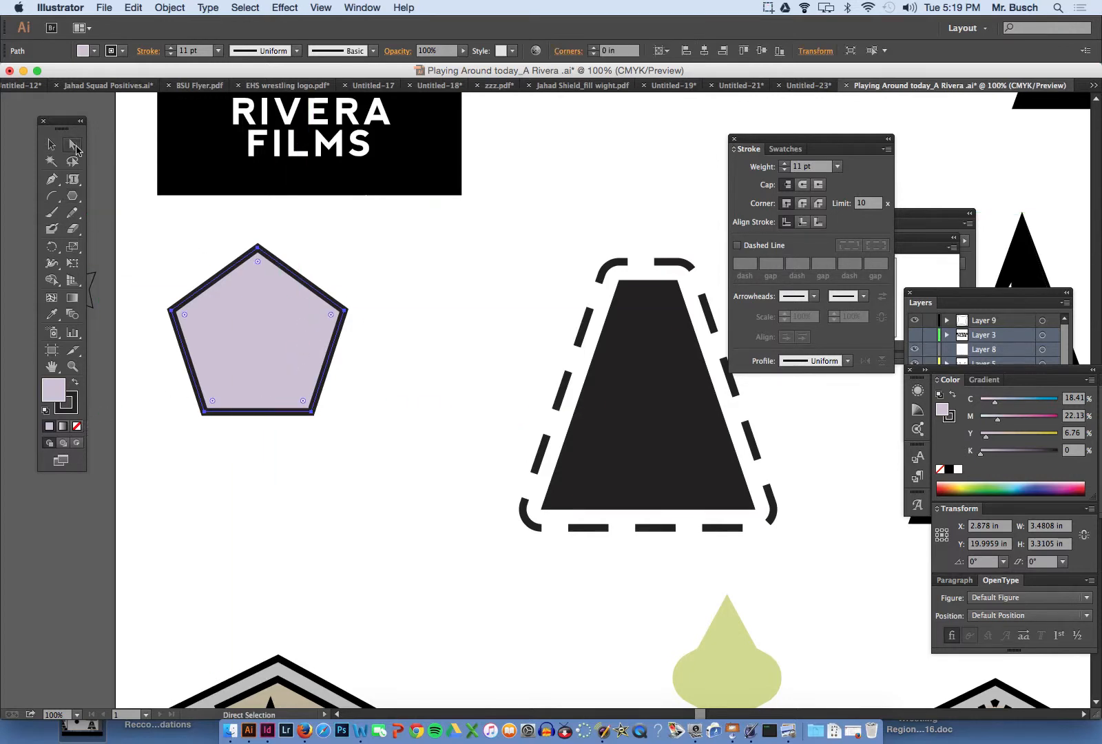
pyautogui.click(163, 292)
pyautogui.click(172, 312)
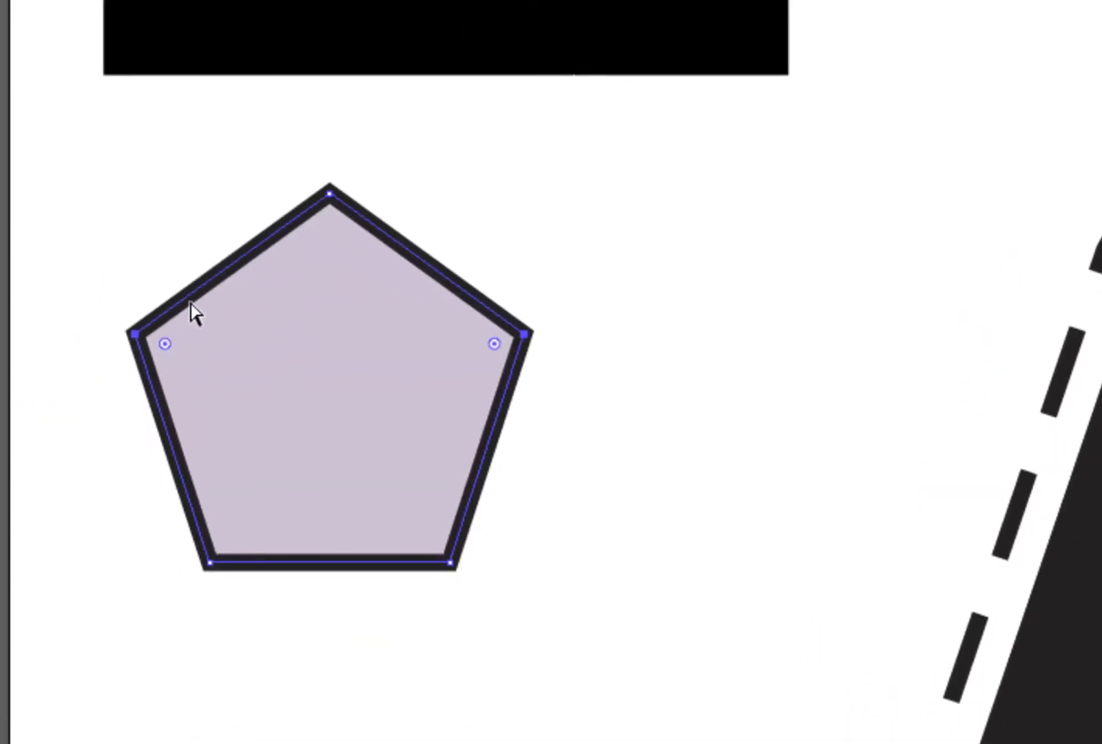
pyautogui.moveTo(181, 323); pyautogui.dragTo(231, 315)
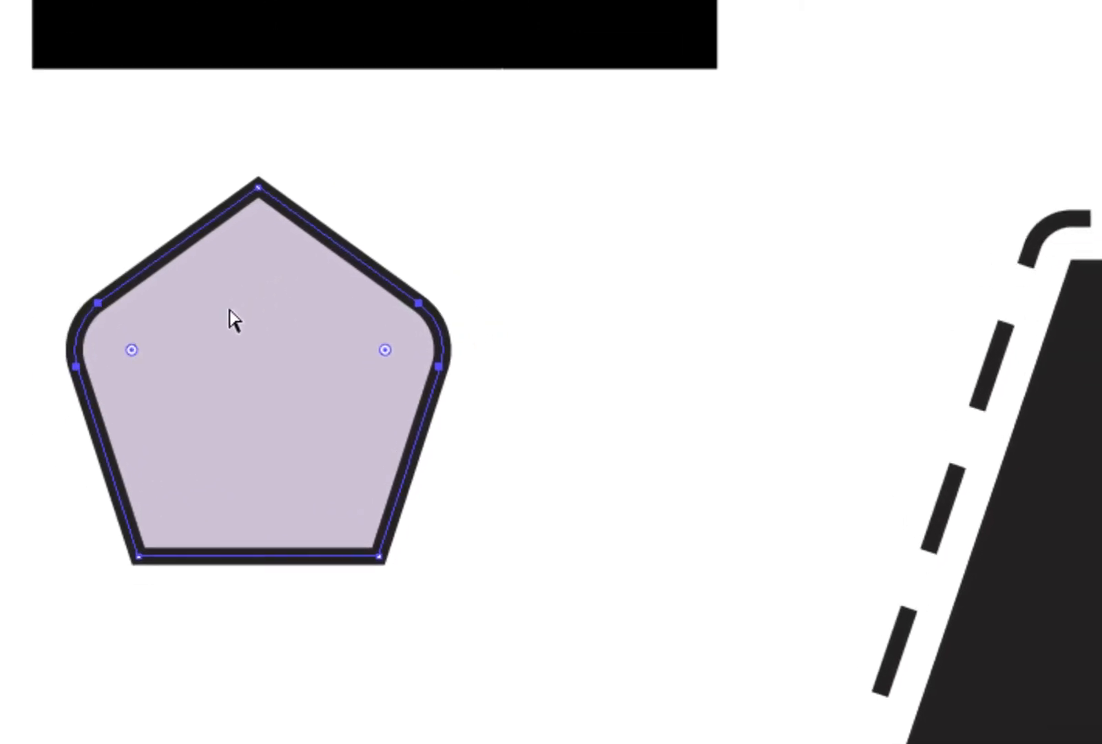
pyautogui.scroll(-9, 230, 313)
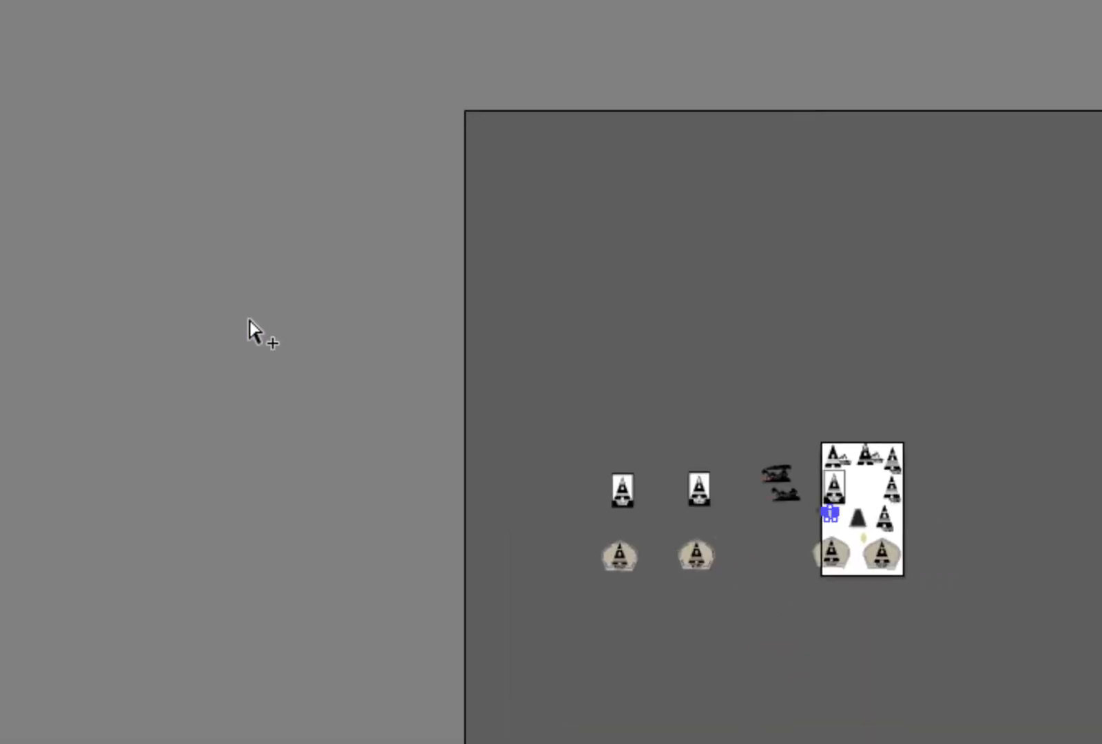
pyautogui.scroll(5, 310, 331)
pyautogui.scroll(-5, 313, 332)
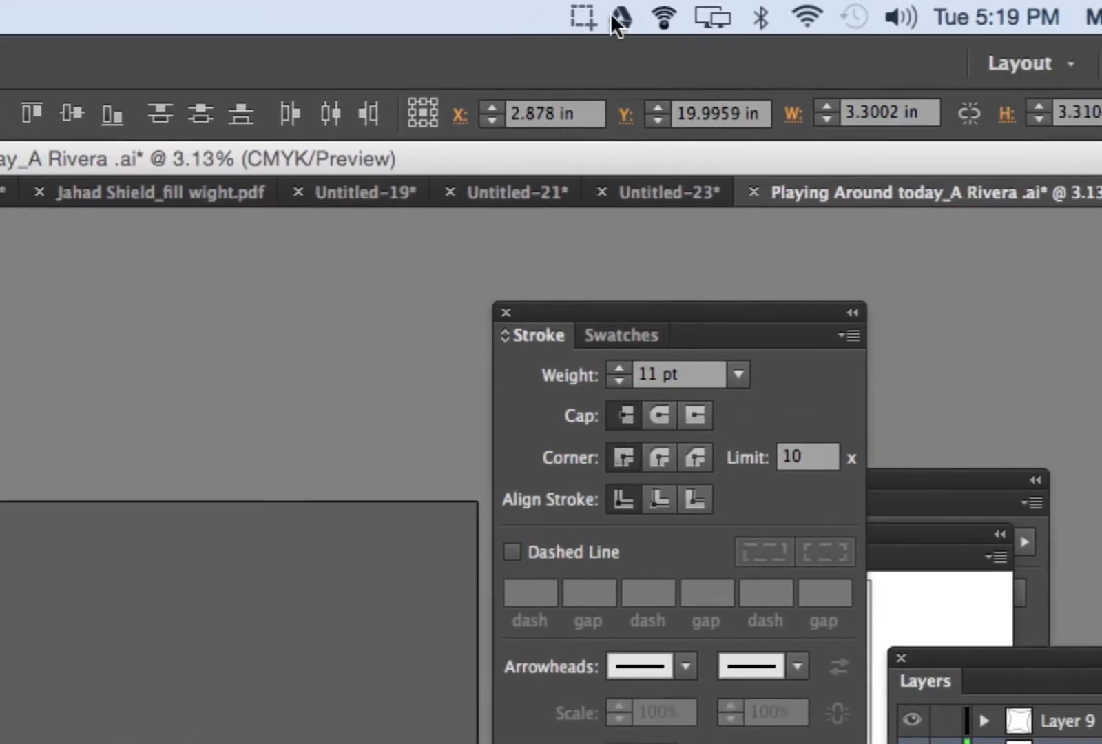
pyautogui.click(601, 11)
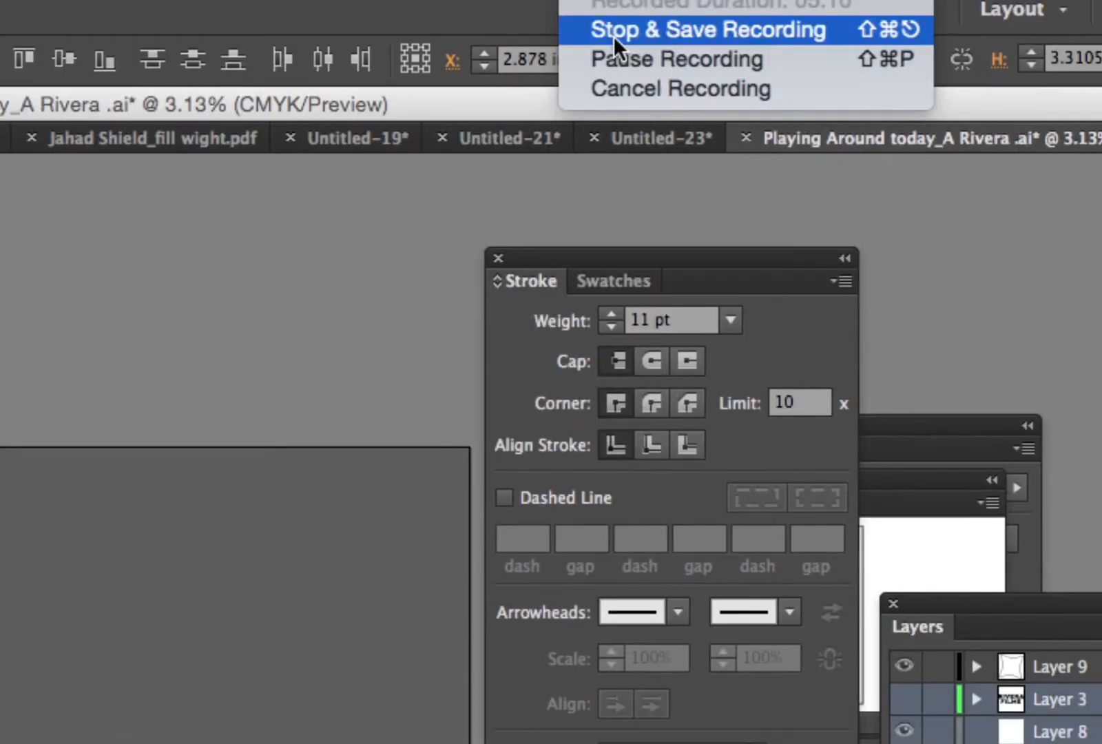
pyautogui.click(644, 110)
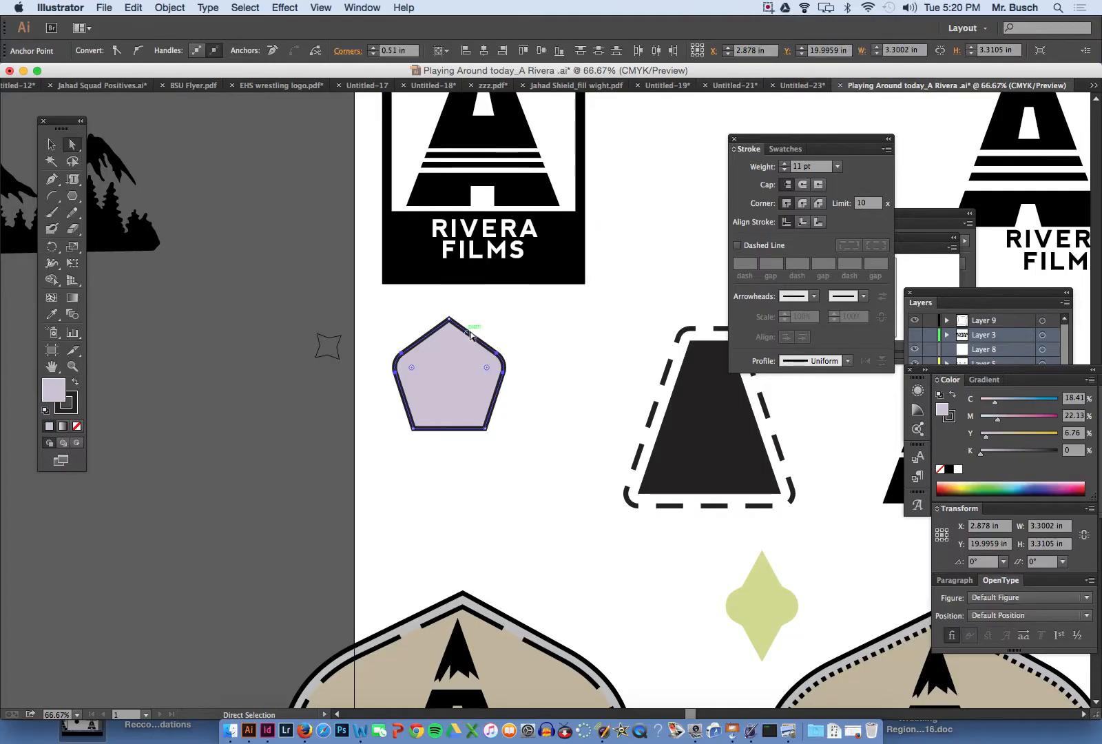
# - Try to outline the stroke of a copy of the pentagon's upper-left edge pasted in front, and undo the outlining
pyautogui.click(426, 328)
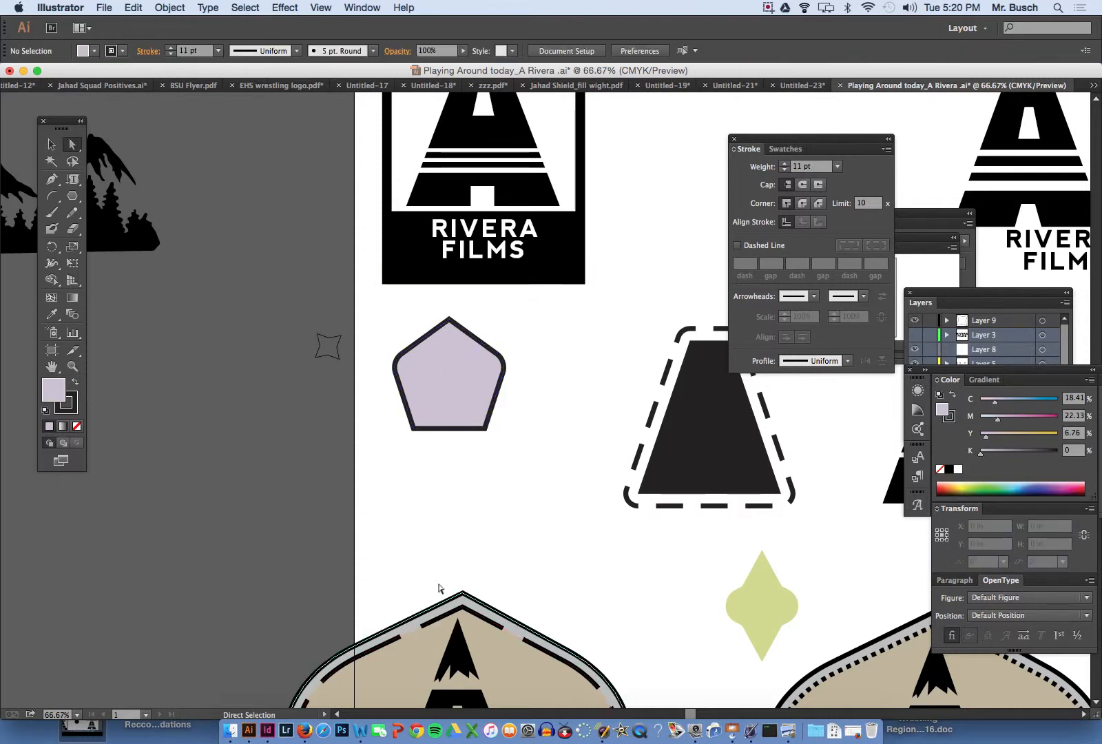
pyautogui.click(422, 343)
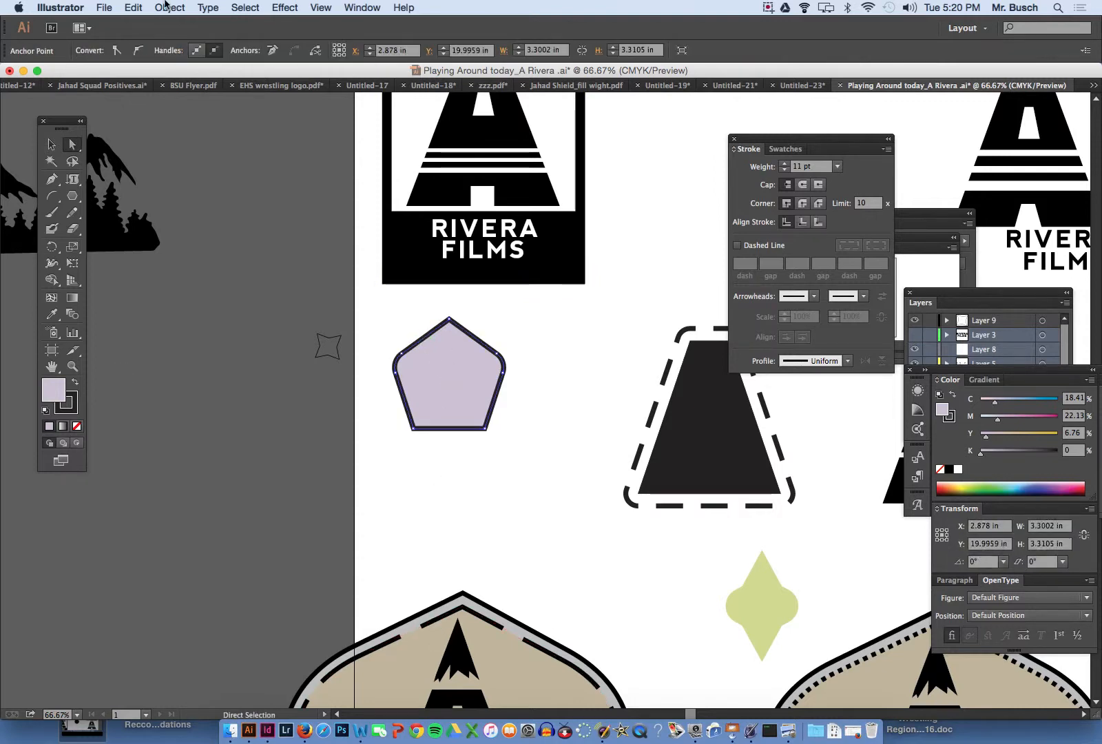
pyautogui.click(171, 7)
pyautogui.click(181, 6)
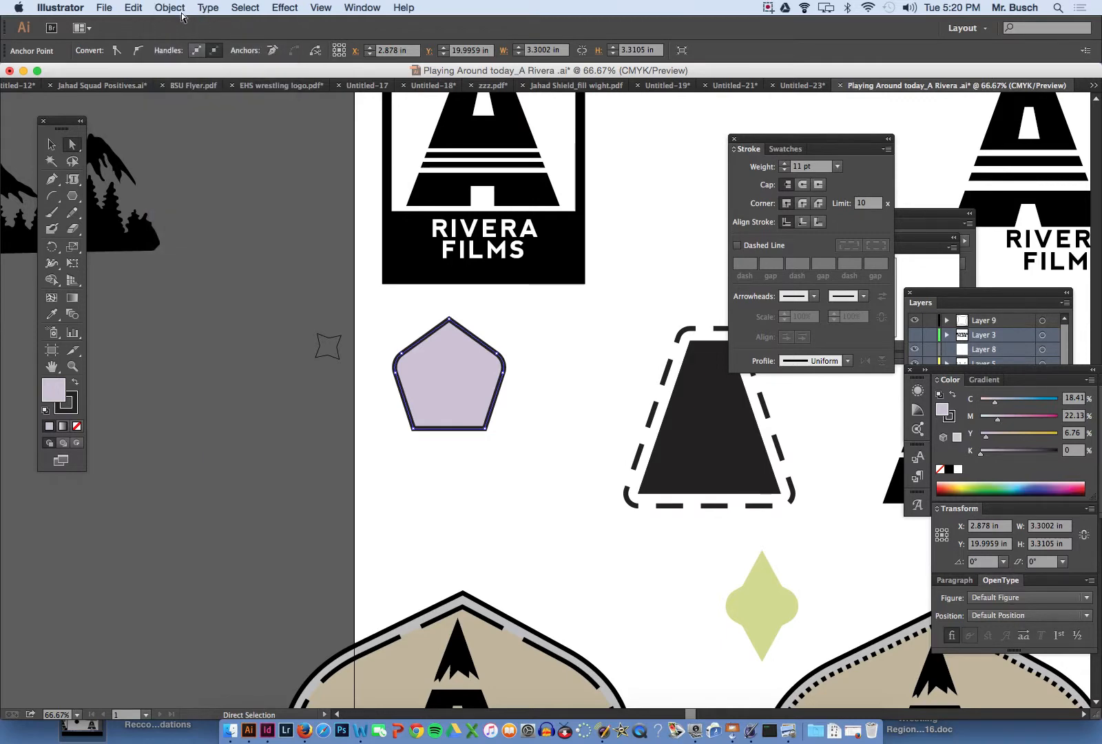
pyautogui.press('super+f')
pyautogui.click(169, 7)
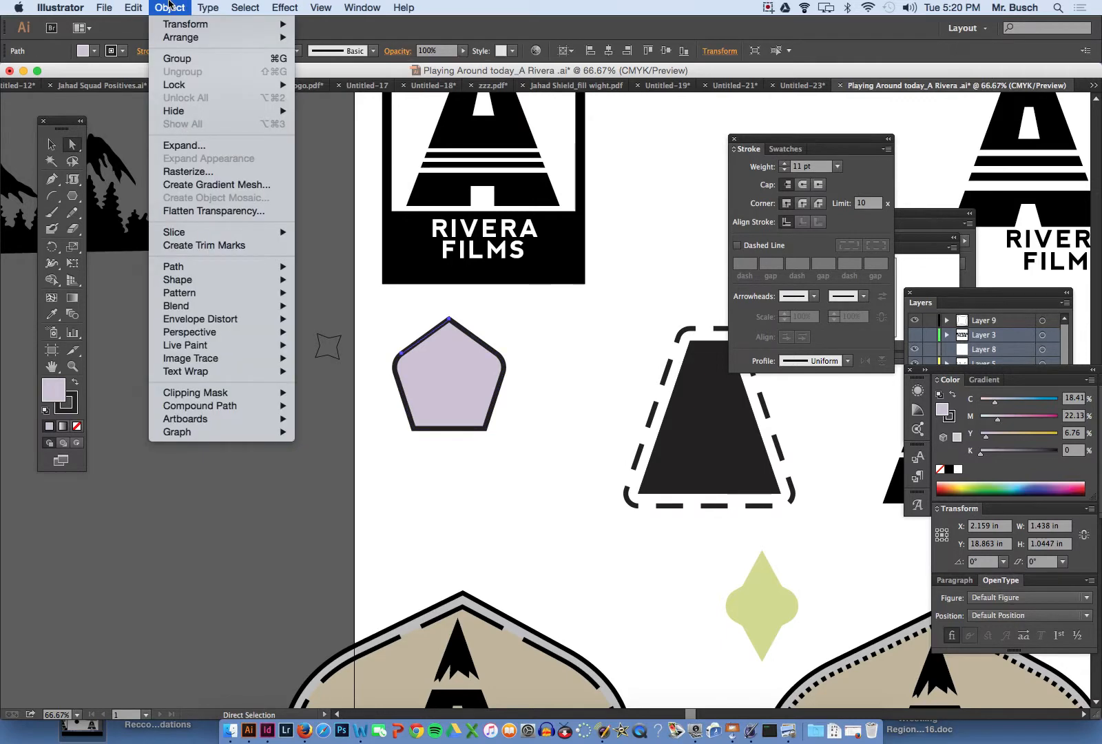
pyautogui.moveTo(210, 268)
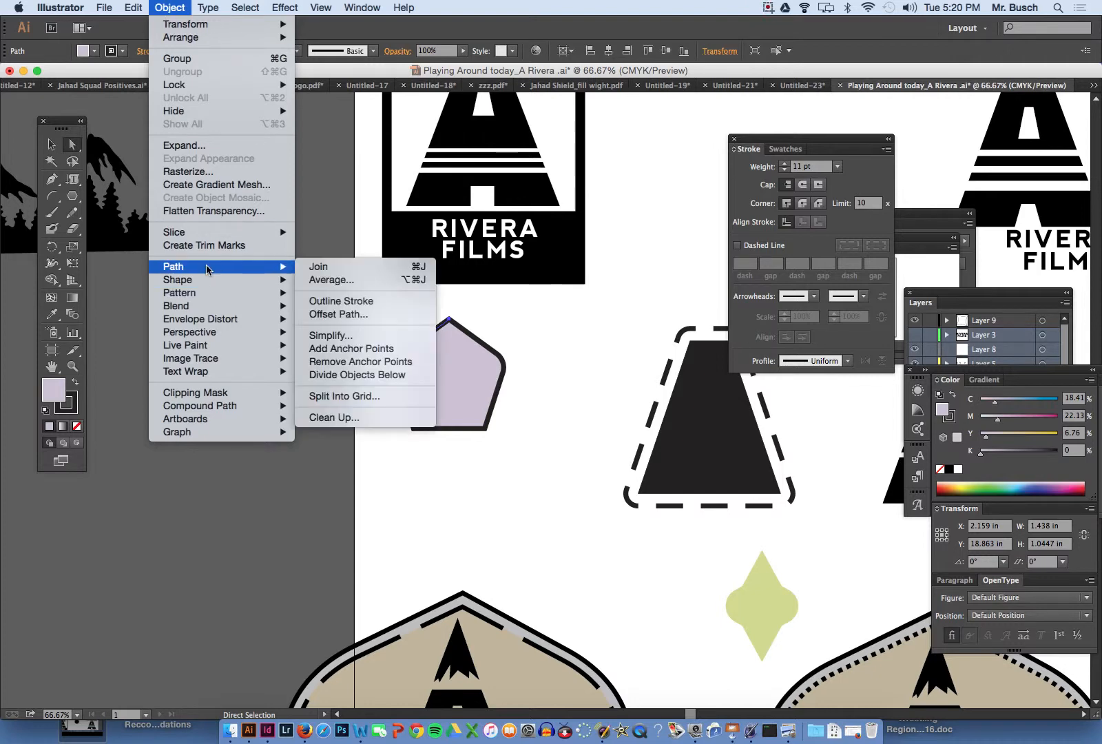
pyautogui.click(349, 303)
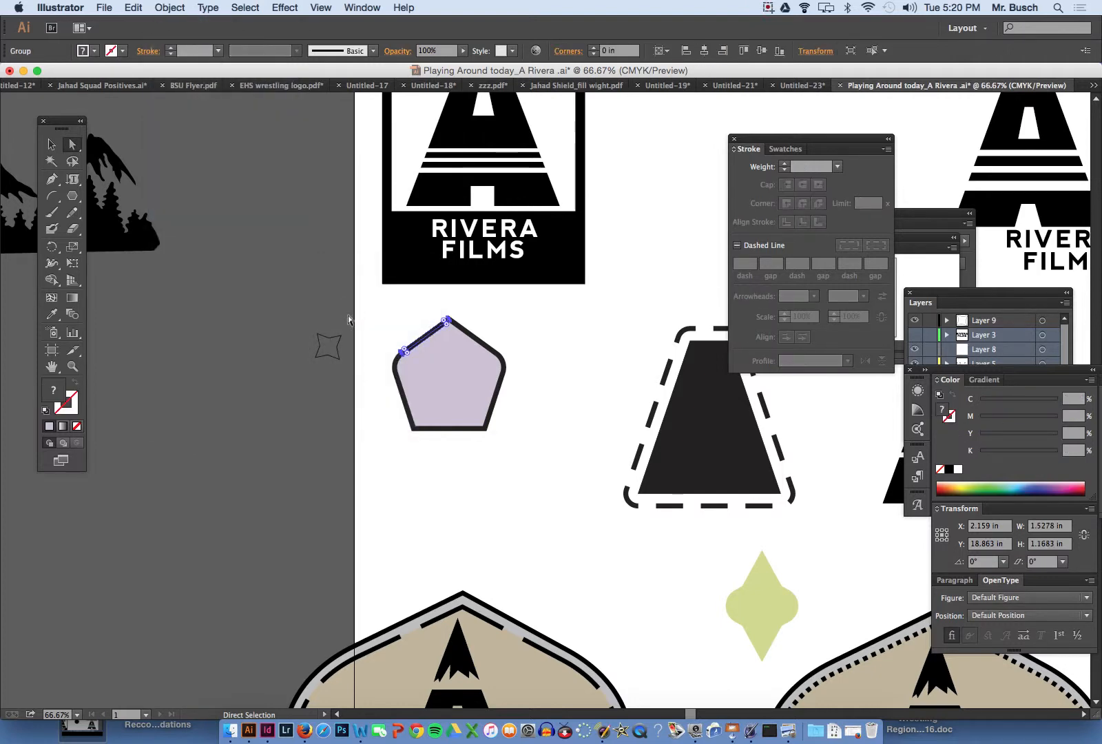
pyautogui.press('super+z')
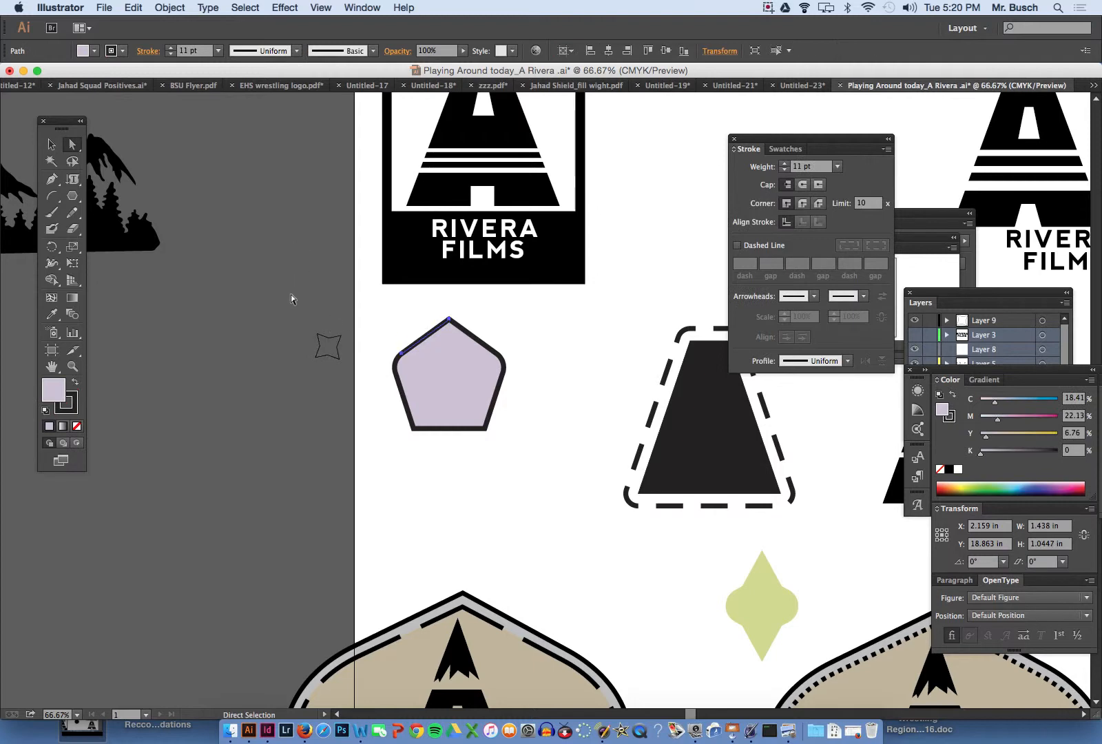
# - Select the whole pentagon and offset its path outward by 0.375 in with Round joins, using the preview to check the spacing
pyautogui.click(52, 144)
pyautogui.press('super+shift+a')
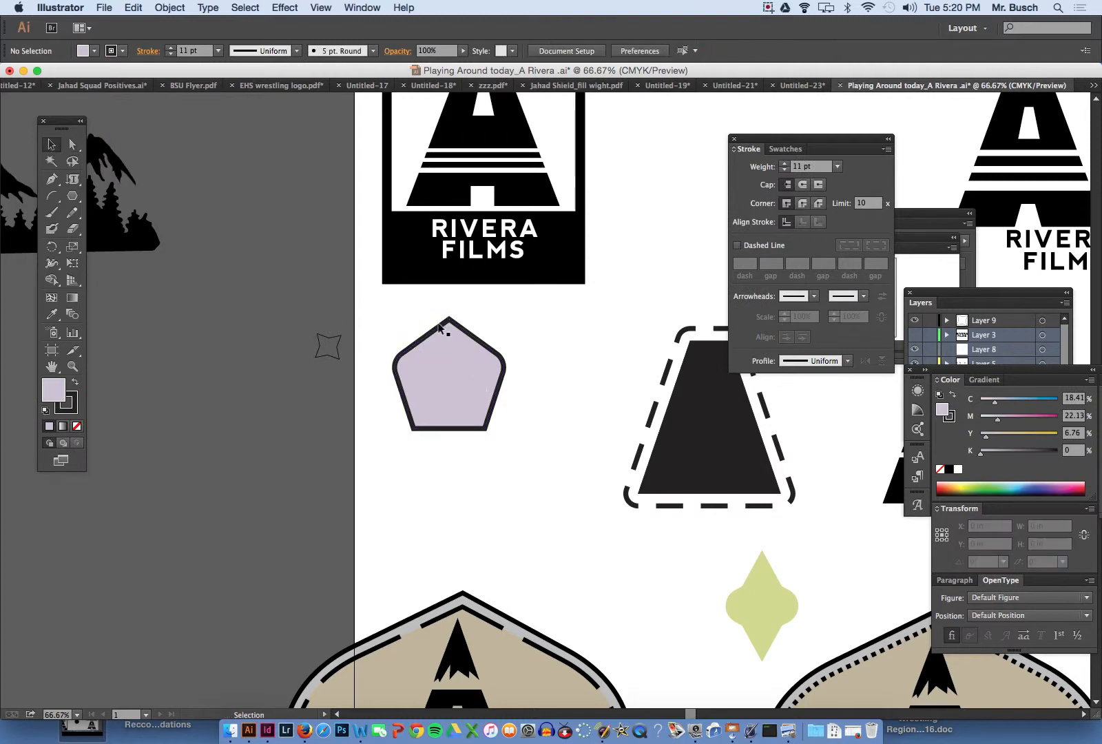
pyautogui.click(440, 326)
pyautogui.press('a')
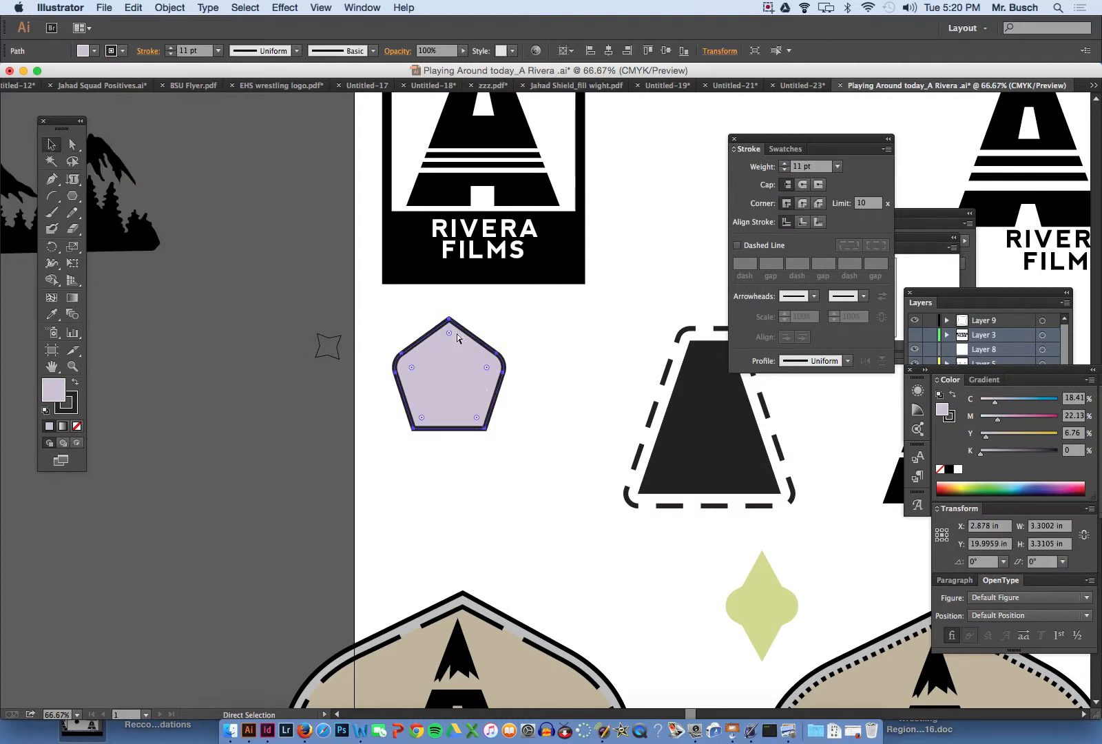
pyautogui.press('v')
pyautogui.click(171, 7)
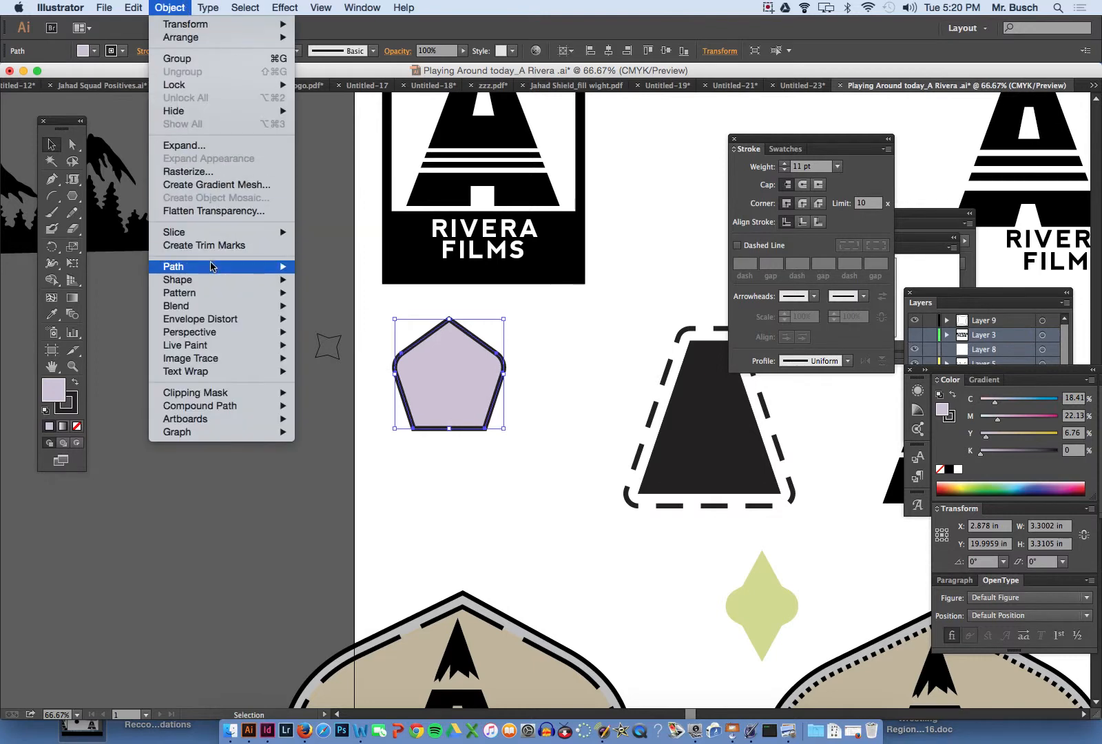
pyautogui.moveTo(212, 267)
pyautogui.click(362, 314)
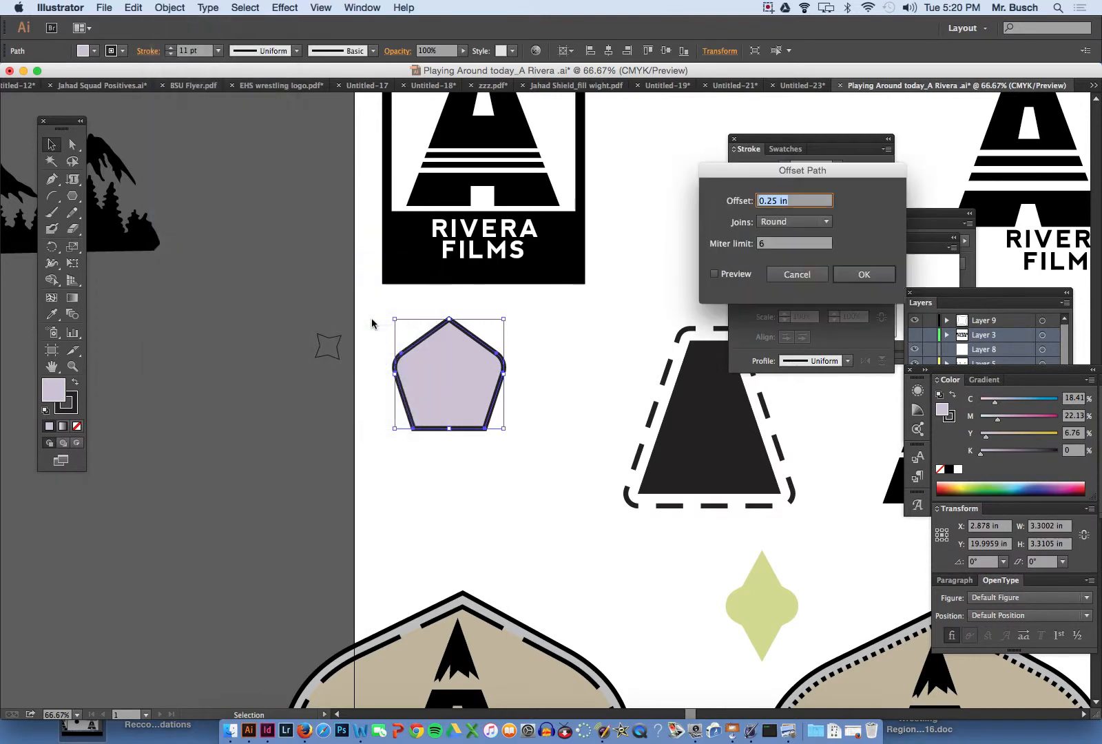
pyautogui.click(715, 274)
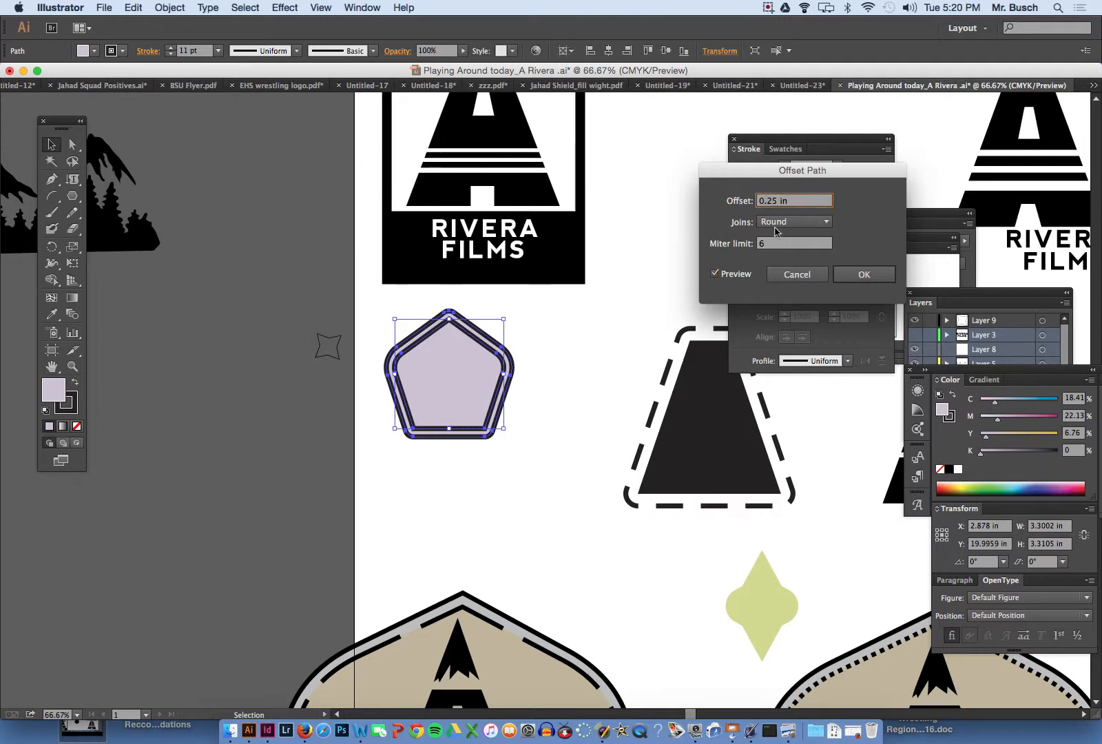
pyautogui.press('Up')
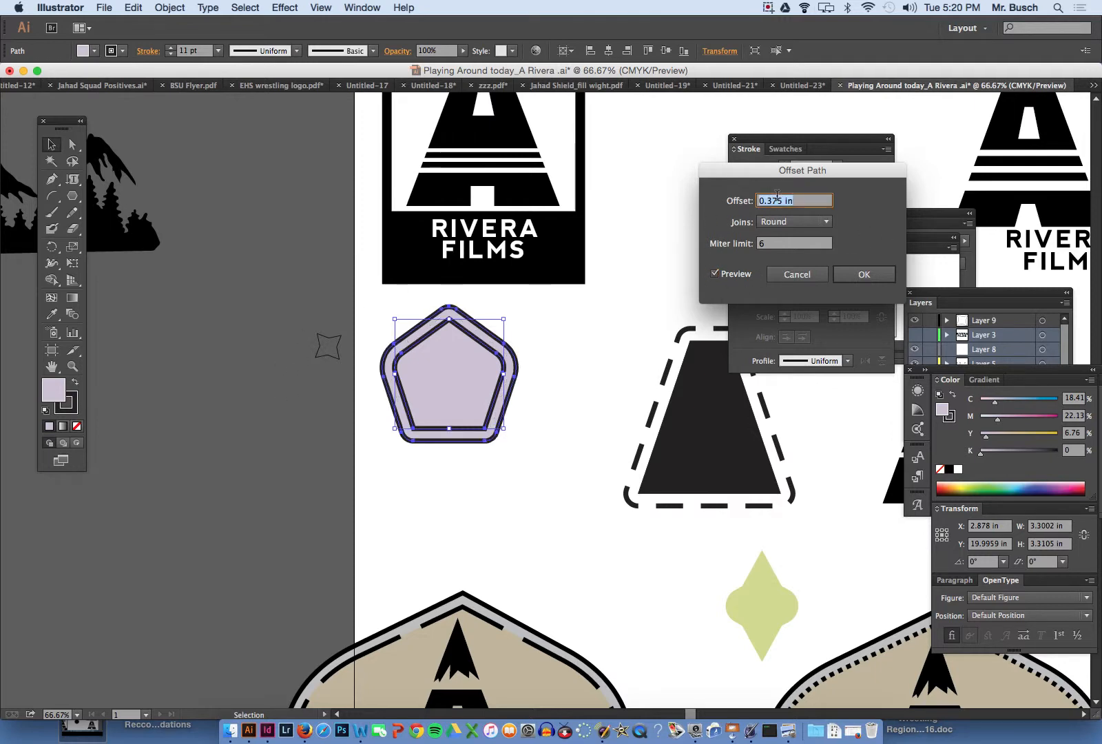
pyautogui.click(864, 274)
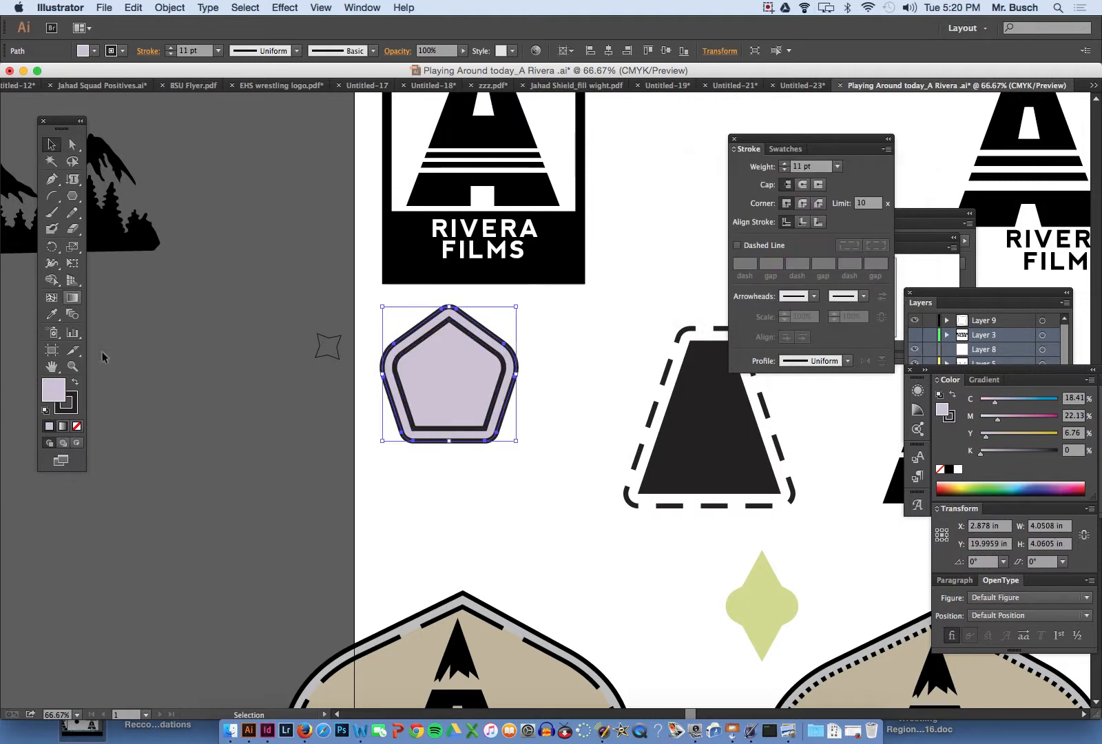
# - Turn the inner pentagon's stroke into a dashed line with 39 pt dashes and 40 pt gaps
pyautogui.click(72, 144)
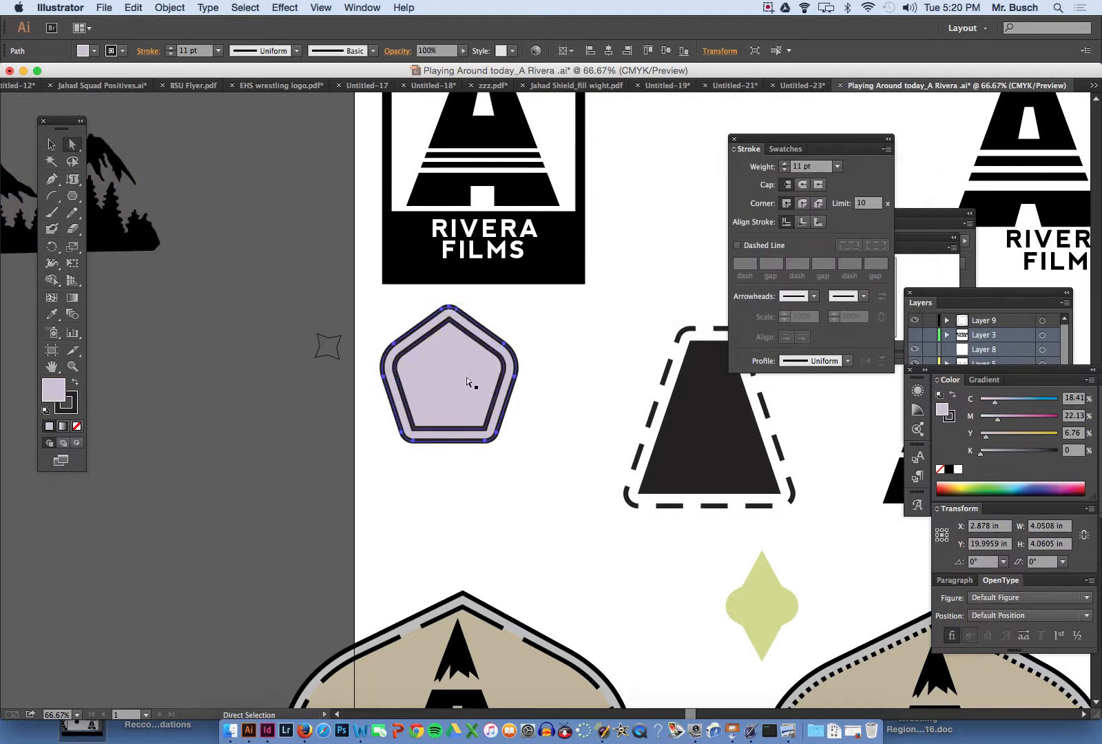
pyautogui.click(436, 331)
pyautogui.keyDown('super'); pyautogui.click(451, 352); pyautogui.keyUp('super')
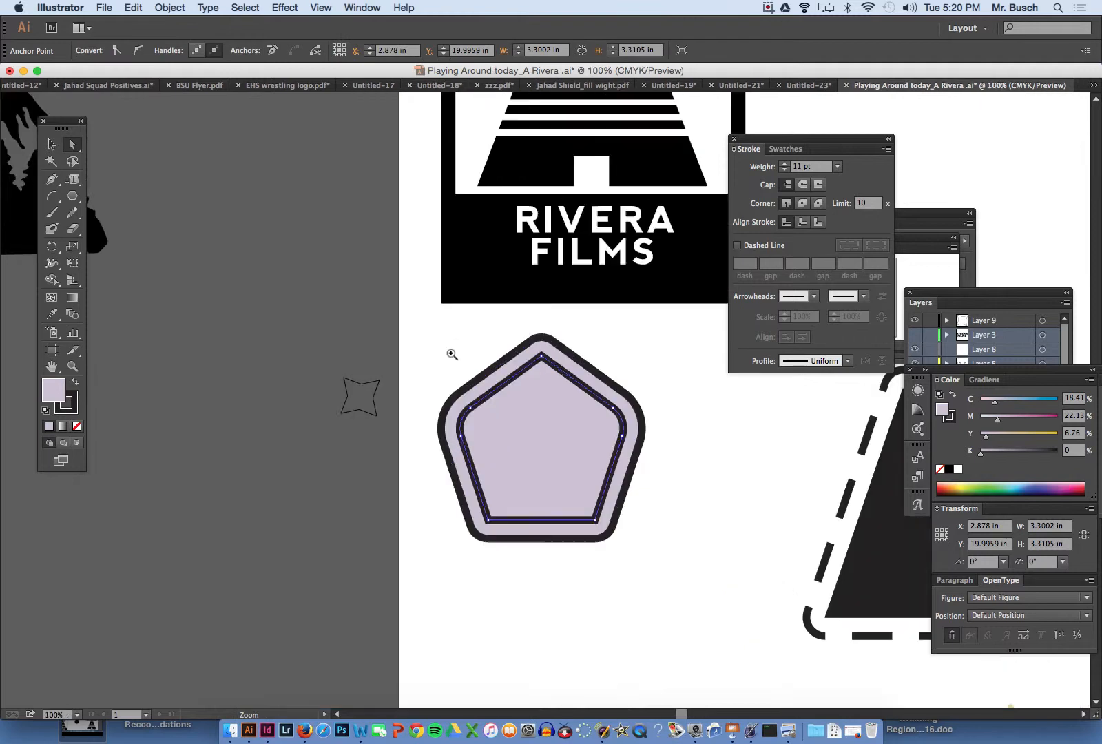
pyautogui.keyDown('super'); pyautogui.click(488, 370); pyautogui.keyUp('super')
pyautogui.moveTo(487, 370); pyautogui.dragTo(265, 253)
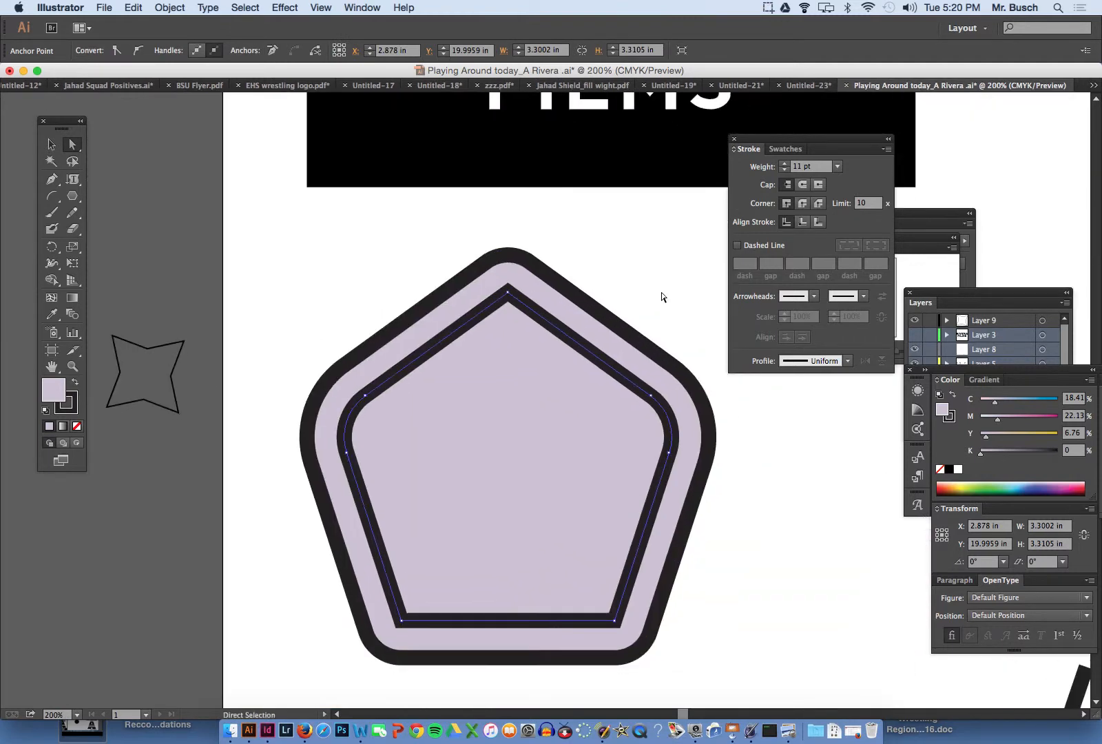
pyautogui.click(737, 247)
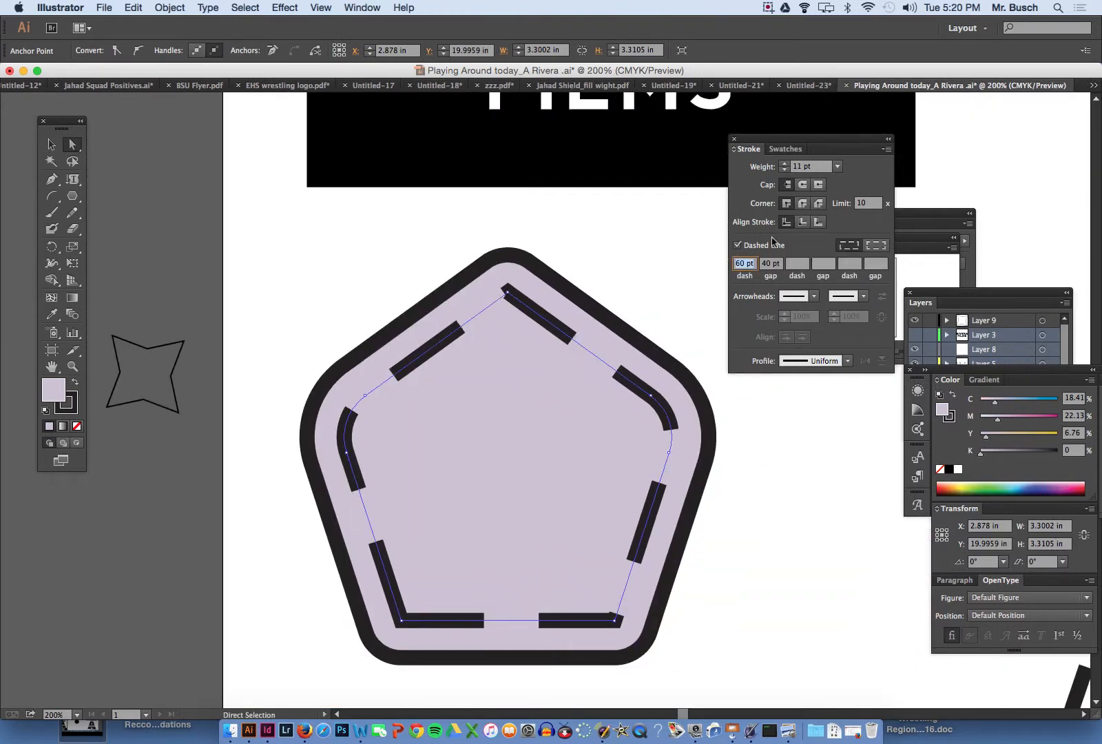
pyautogui.write('40')
pyautogui.press('Return')
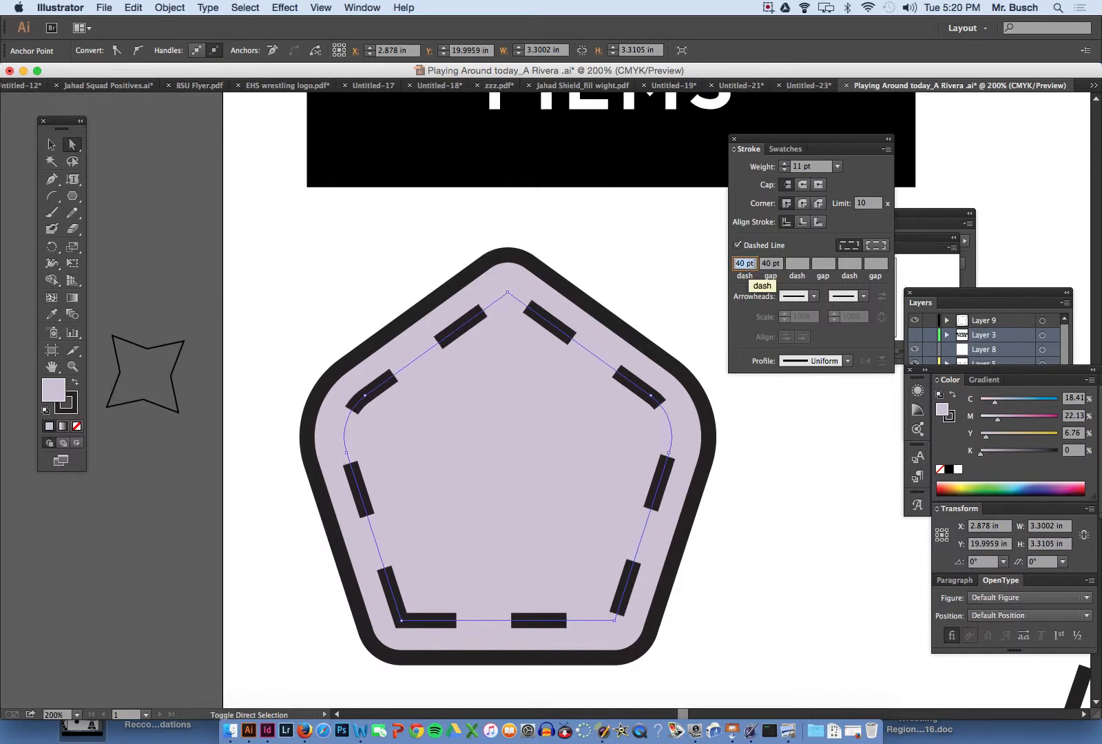
pyautogui.press('Down')
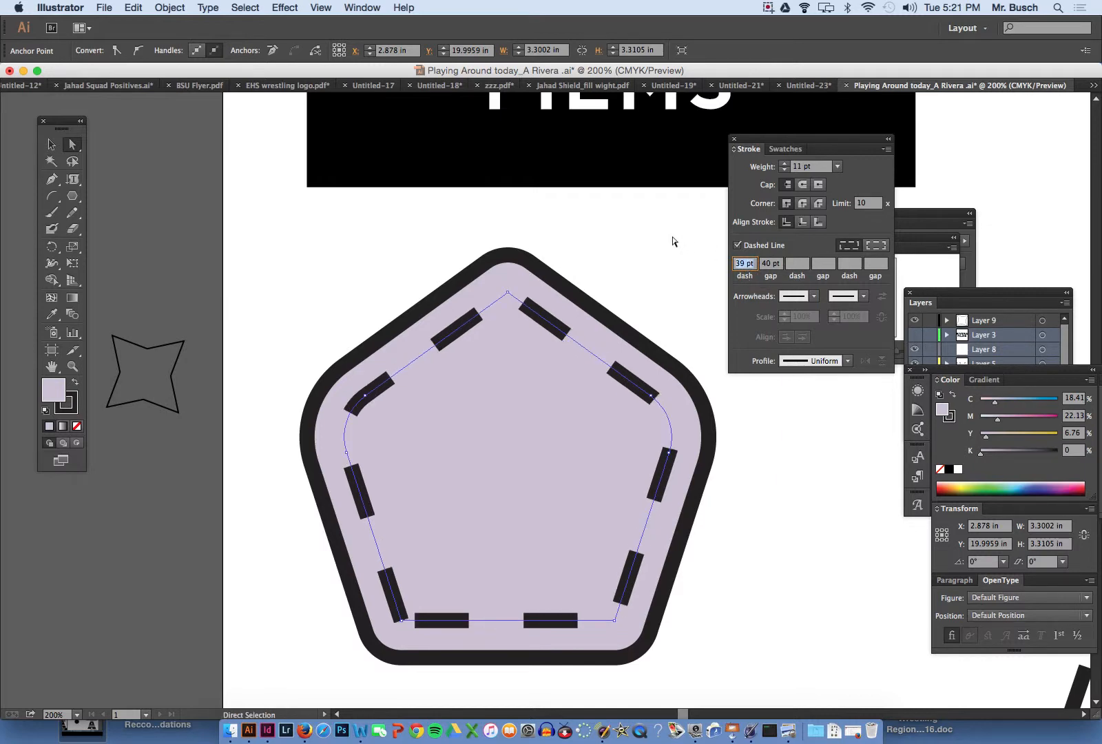
# - Fill the inner pentagon with a mustard yellow, about C 17, M 15, Y 86, K 0, and deselect it
pyautogui.doubleClick(54, 392)
pyautogui.moveTo(213, 262); pyautogui.dragTo(212, 271)
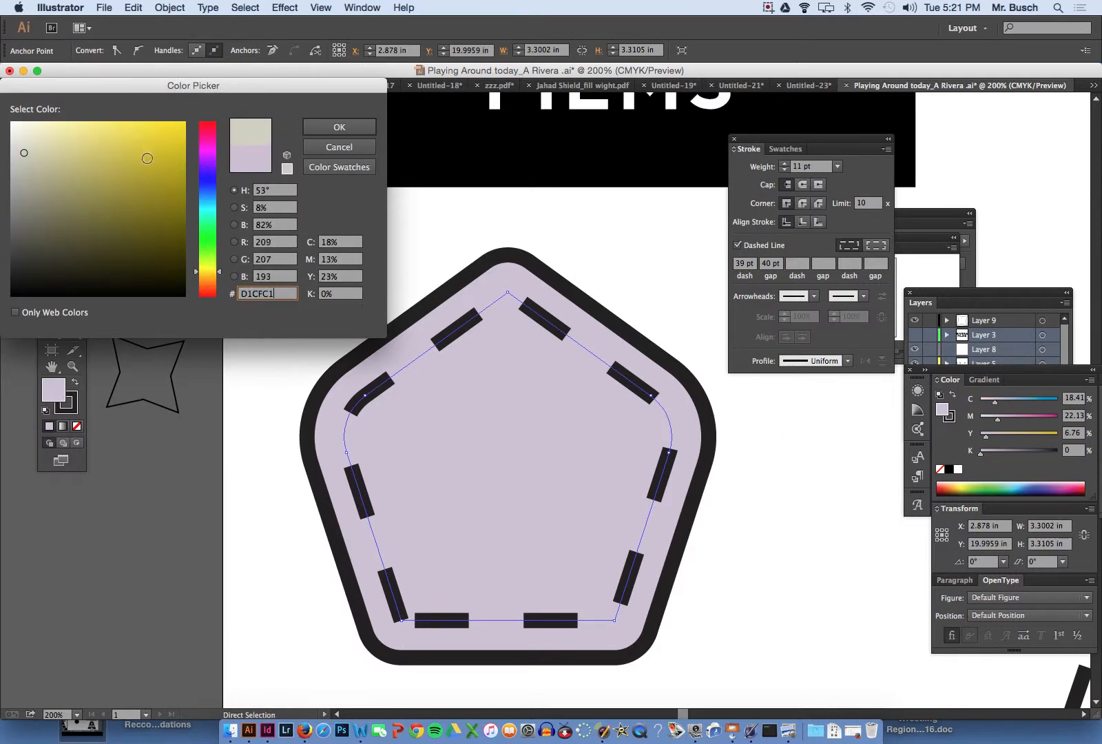
pyautogui.click(129, 148)
pyautogui.click(322, 127)
pyautogui.press('super+shift+a')
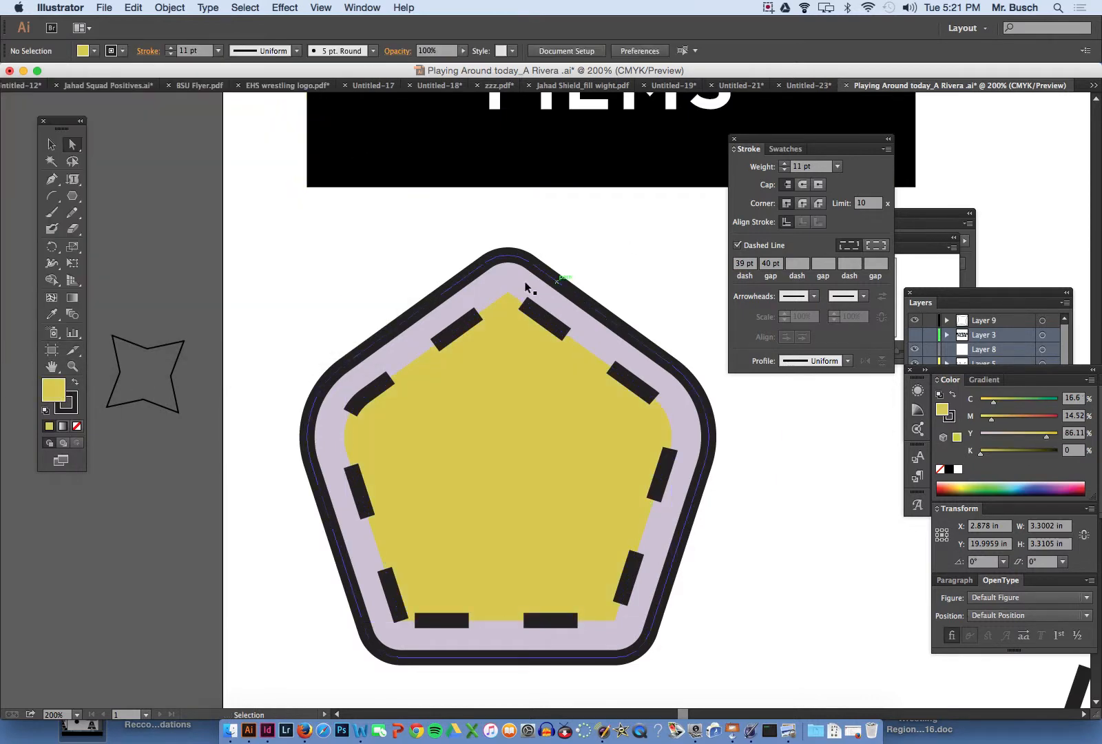
# - Fill the outer pentagon with a dark olive, about C 46, M 39, Y 100, K 14
pyautogui.keyDown('super'); pyautogui.click(500, 274); pyautogui.keyUp('super')
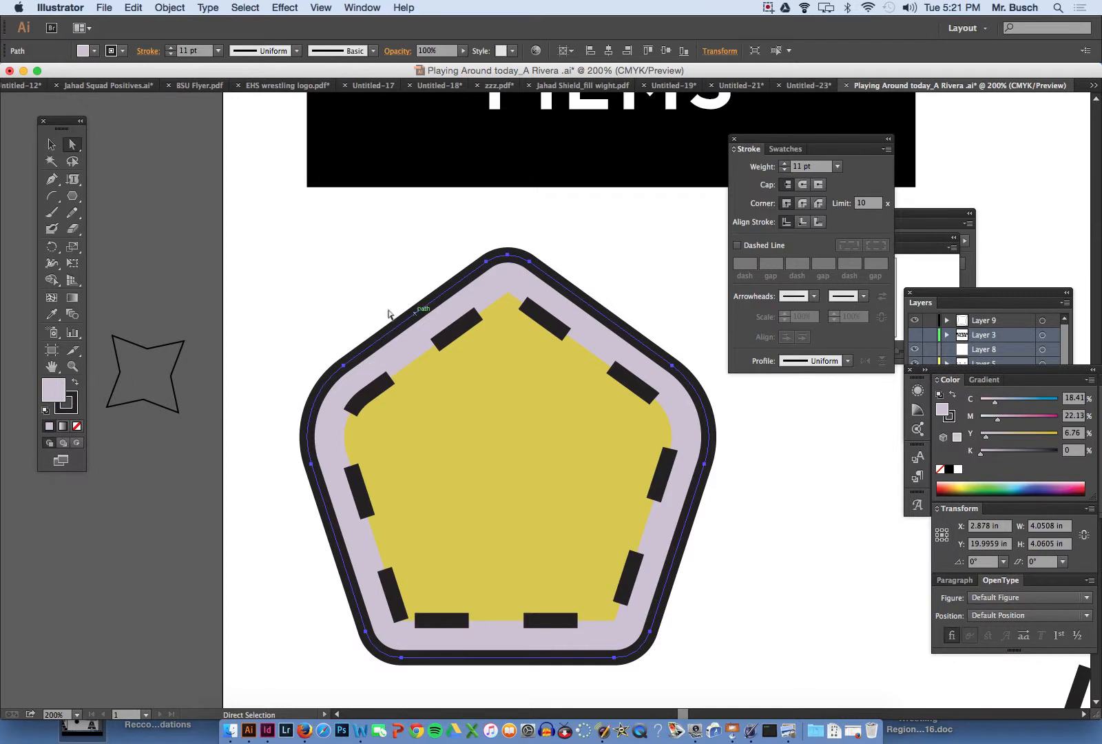
pyautogui.doubleClick(52, 389)
pyautogui.moveTo(212, 255); pyautogui.dragTo(208, 273)
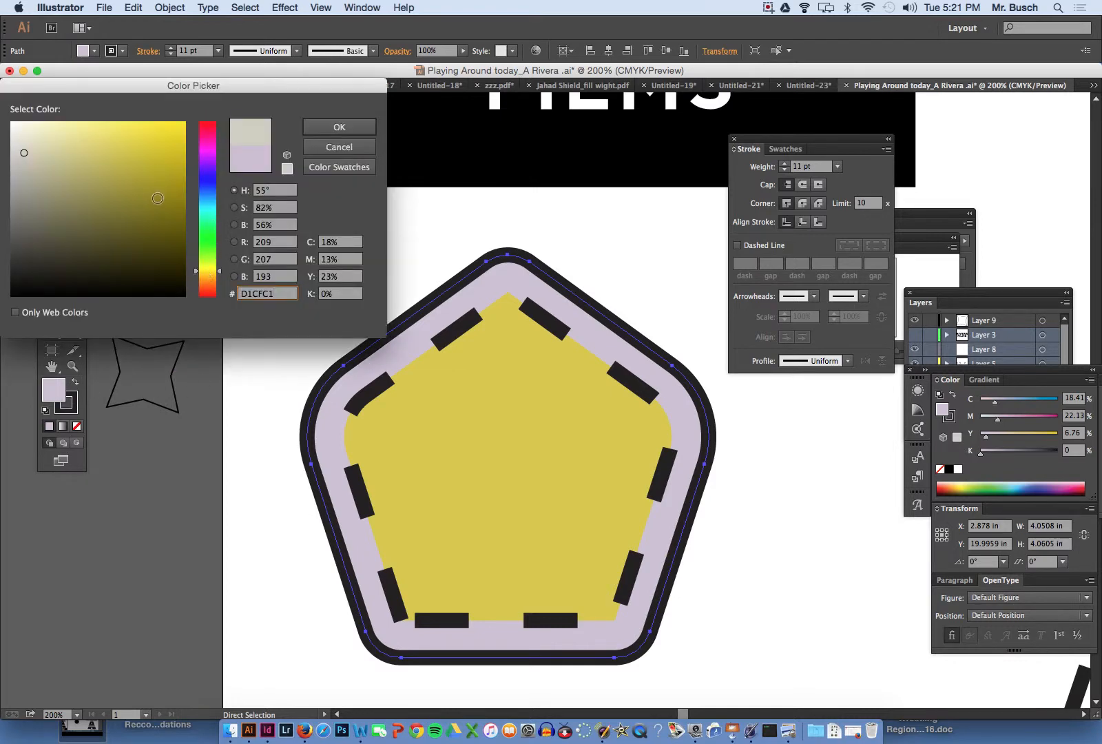
pyautogui.moveTo(158, 198); pyautogui.dragTo(158, 201)
pyautogui.click(340, 127)
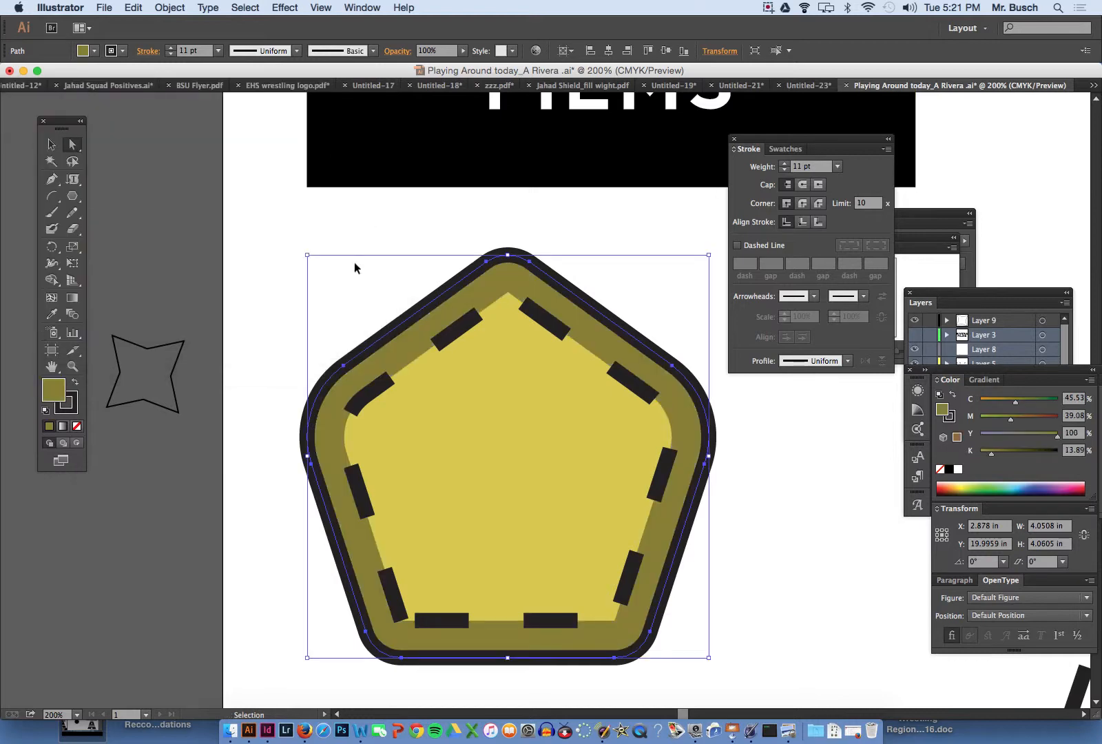
pyautogui.click(354, 267)
# - Try Width Profile 1 on the inner pentagon's dashed stroke, and restore the Uniform profile
pyautogui.press('a')
pyautogui.click(465, 333)
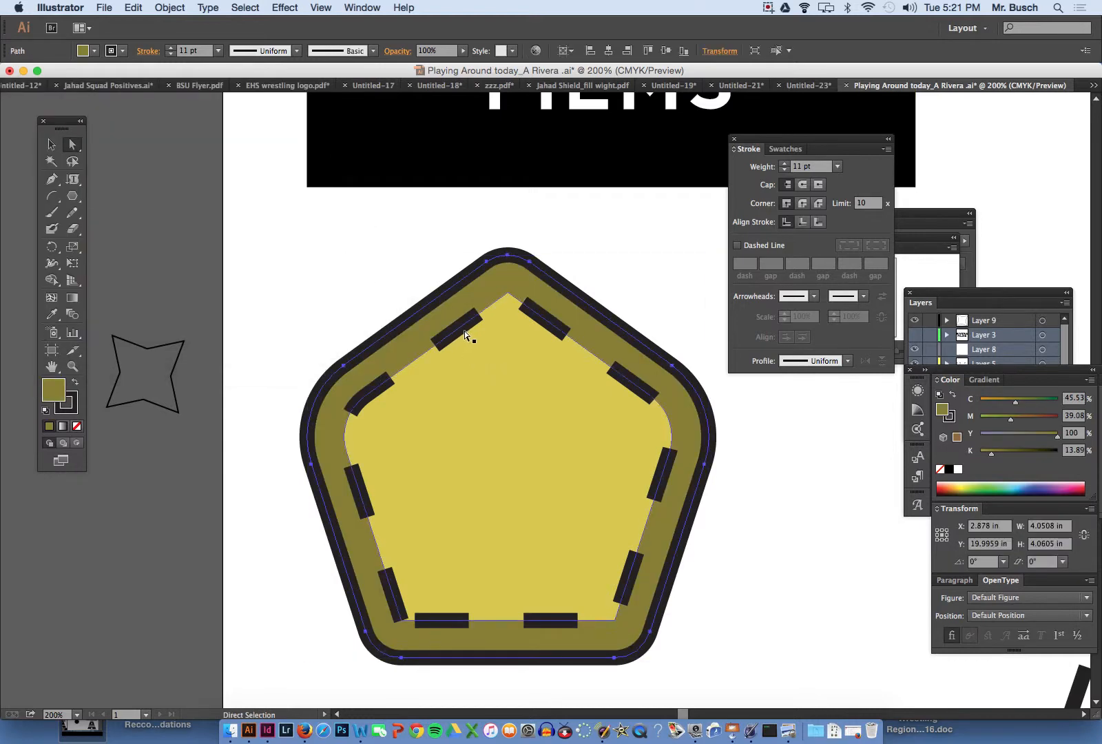
pyautogui.keyDown('super'); pyautogui.click(464, 331); pyautogui.keyUp('super')
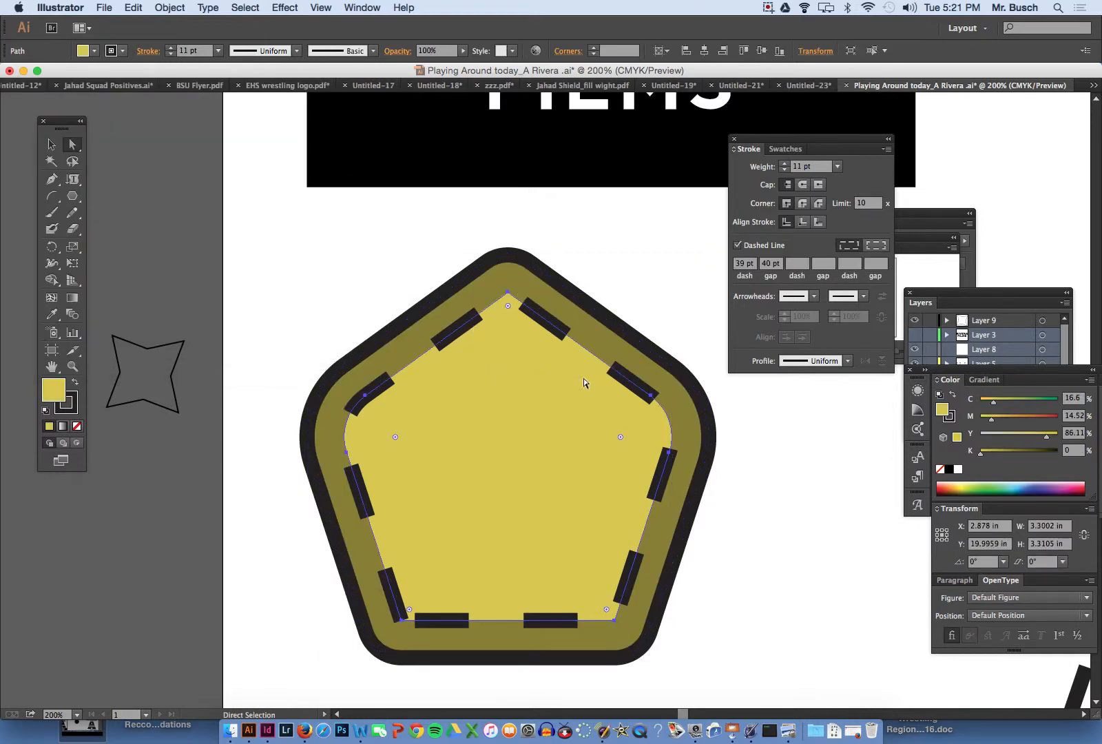
pyautogui.click(792, 362)
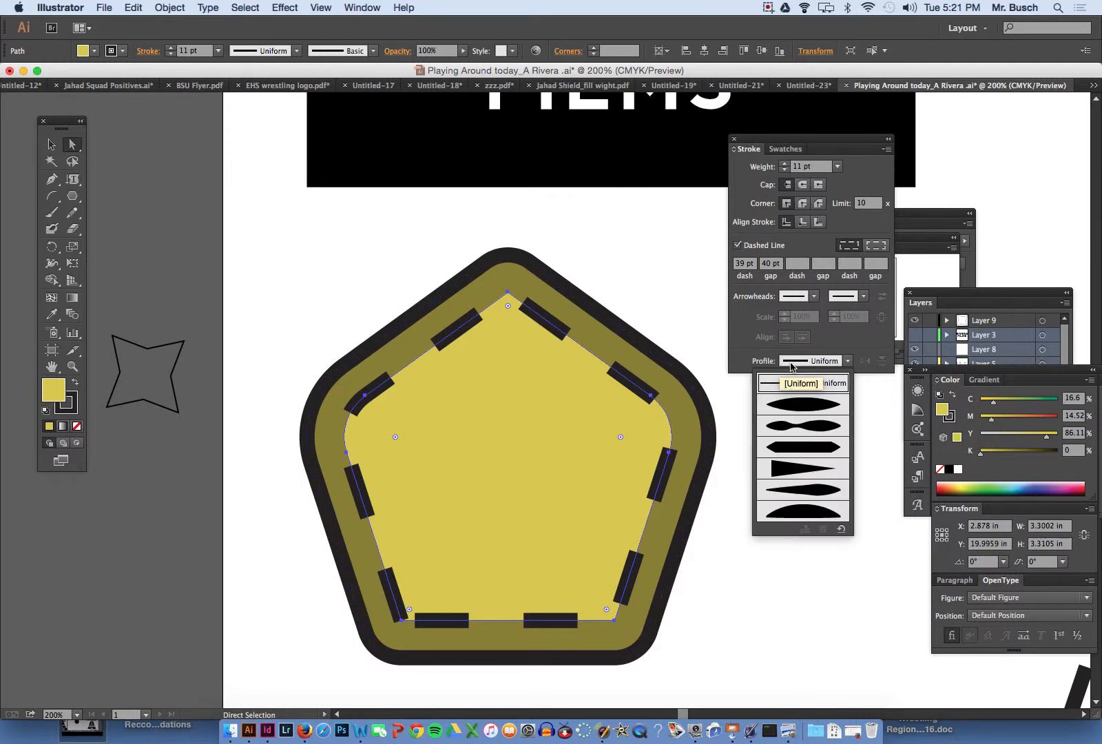
pyautogui.click(791, 405)
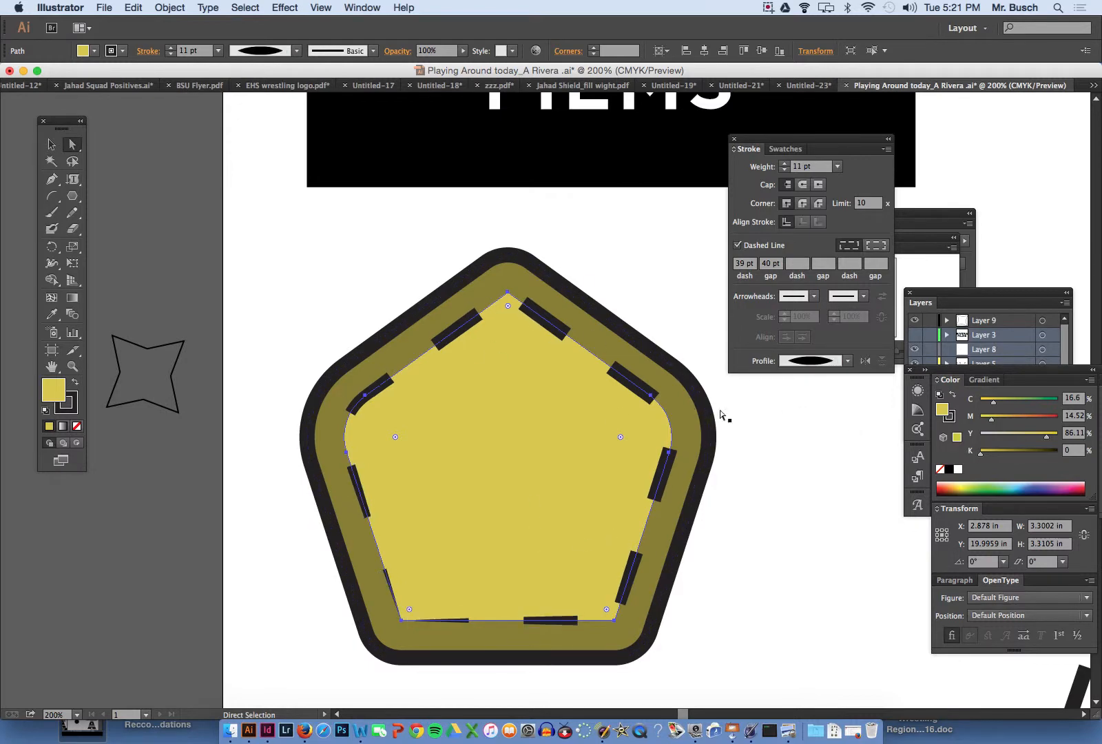
pyautogui.click(792, 361)
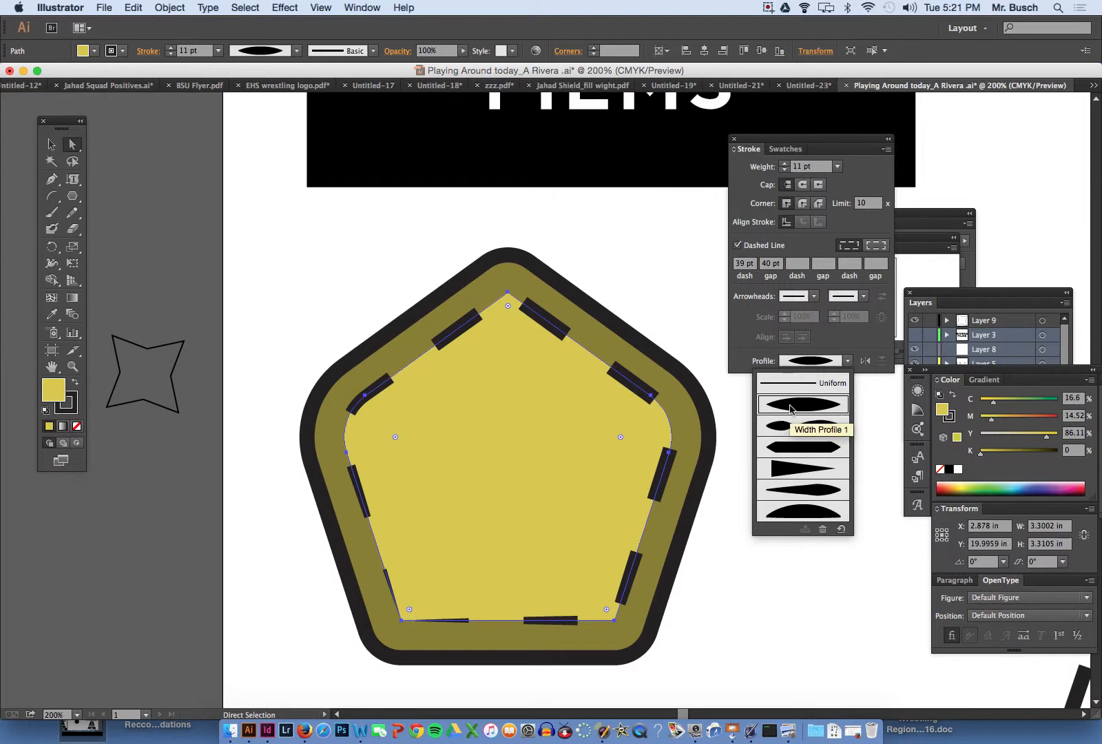
pyautogui.click(791, 468)
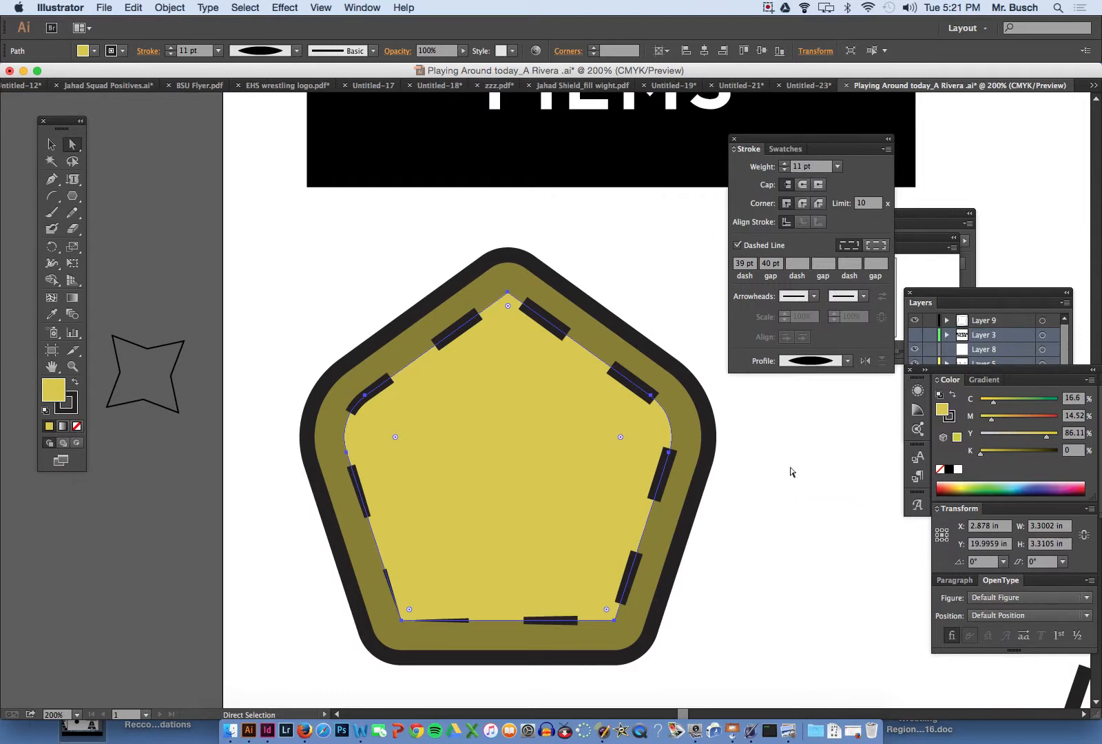
pyautogui.click(791, 361)
pyautogui.click(791, 384)
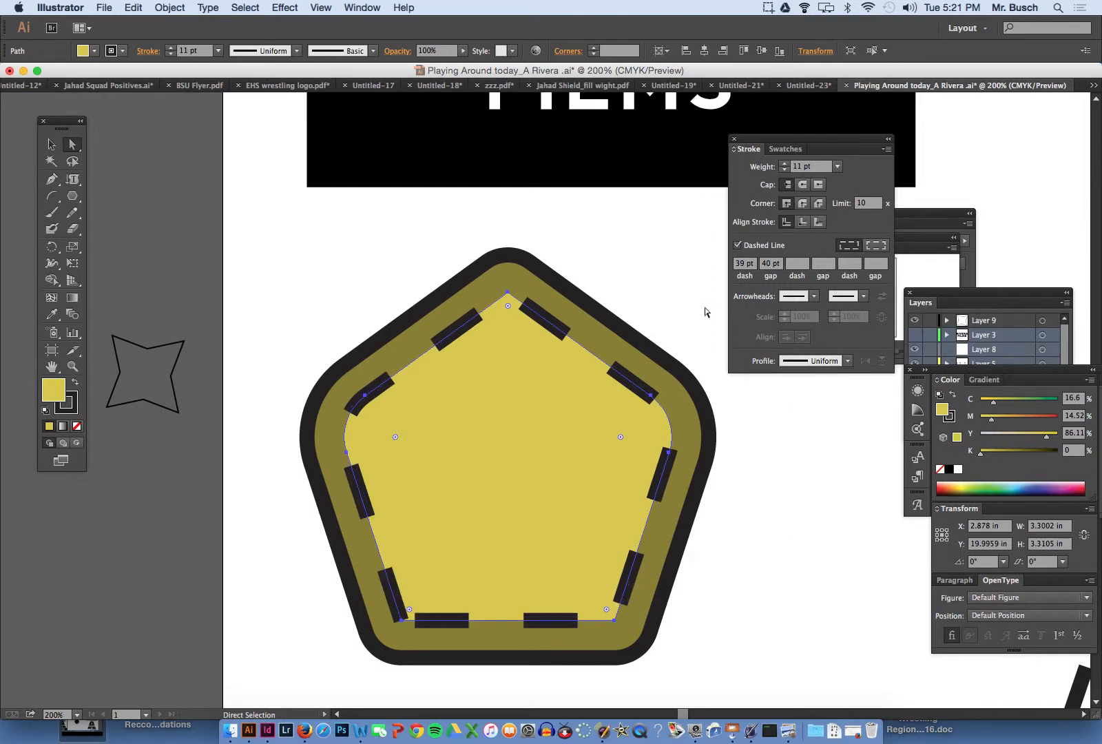
# - Outline the inner pentagon's dashed stroke so the dashes become filled shapes, and deselect everything
pyautogui.click(173, 8)
pyautogui.click(188, 7)
pyautogui.click(170, 7)
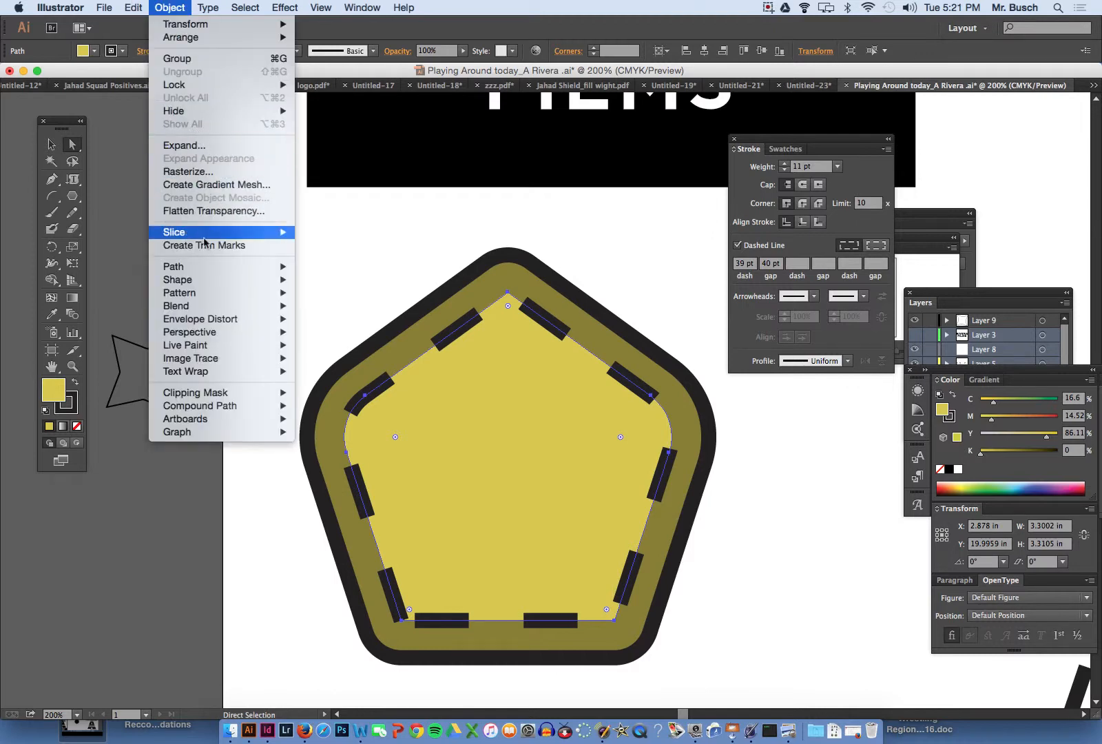
pyautogui.moveTo(199, 272)
pyautogui.click(363, 302)
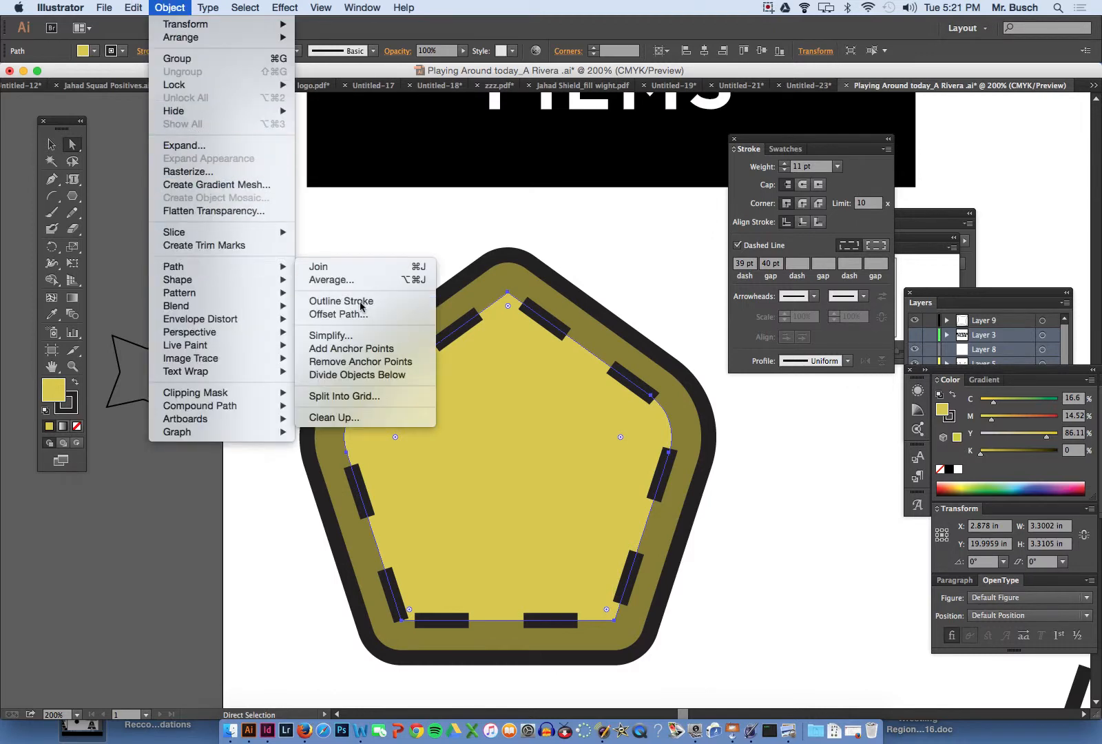
pyautogui.click(433, 248)
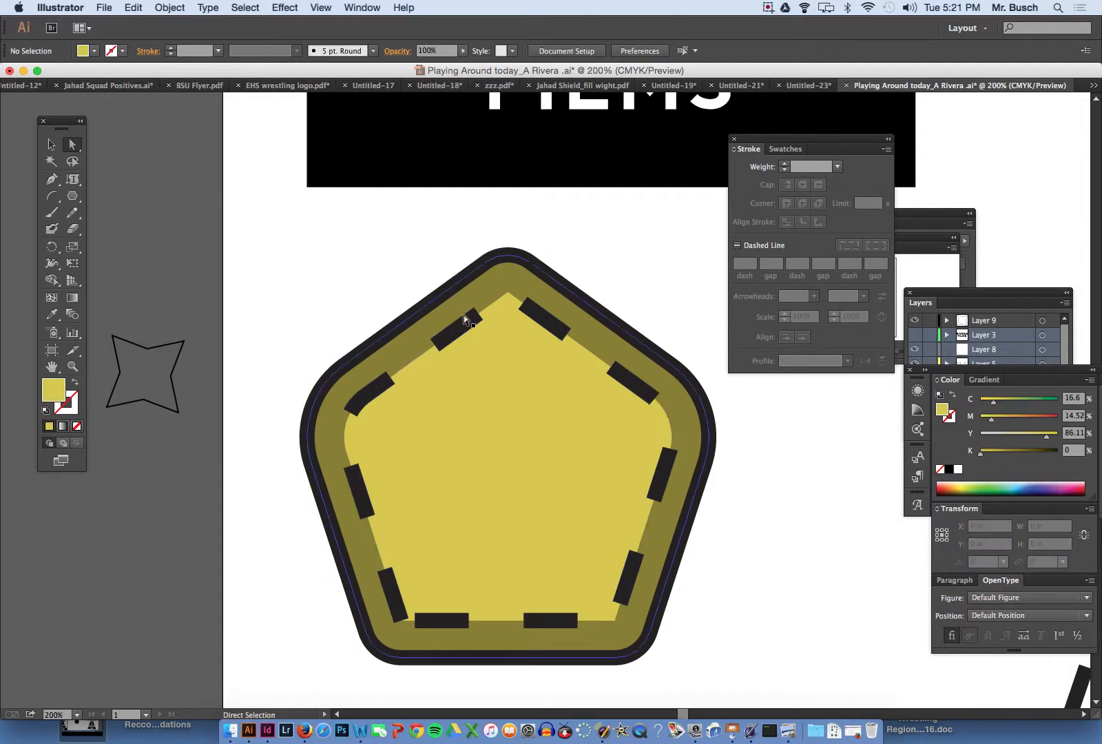
# - Select all of the outlined dashes as one compound path and slightly round all their corners
pyautogui.click(468, 318)
pyautogui.click(558, 332)
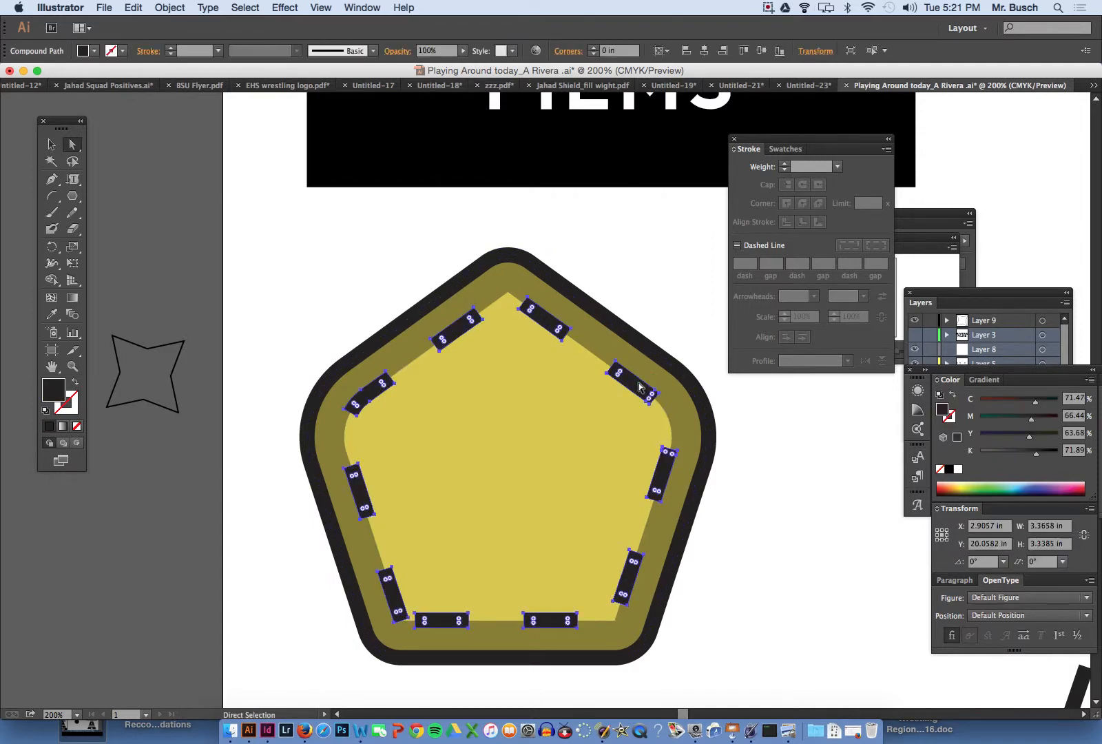
pyautogui.click(483, 240)
pyautogui.click(474, 320)
pyautogui.click(541, 319)
pyautogui.click(433, 271)
pyautogui.click(468, 335)
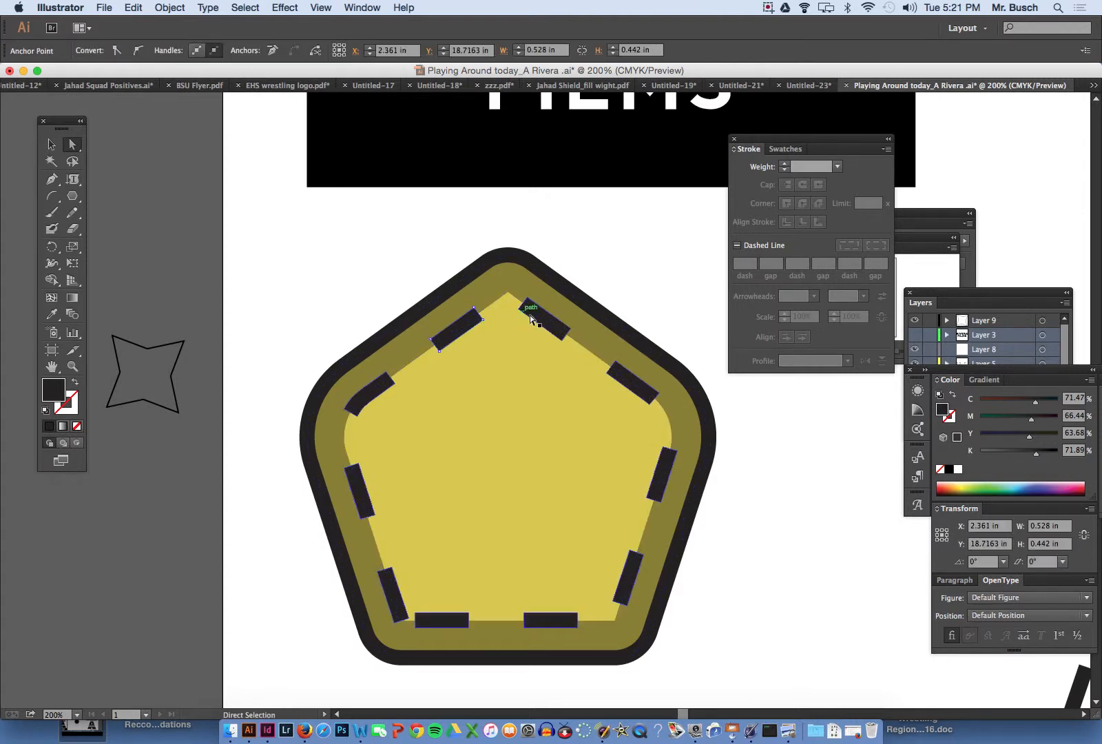
pyautogui.click(540, 318)
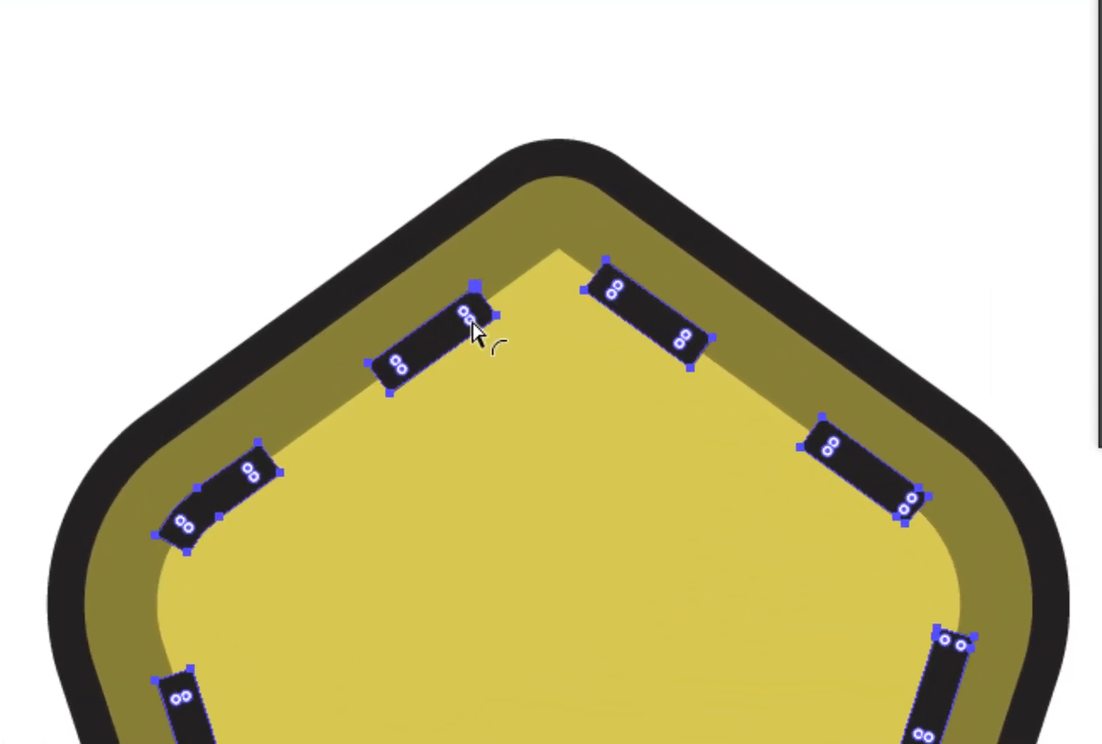
pyautogui.moveTo(475, 322); pyautogui.dragTo(437, 327)
pyautogui.press('v')
pyautogui.click(776, 168)
pyautogui.press('a')
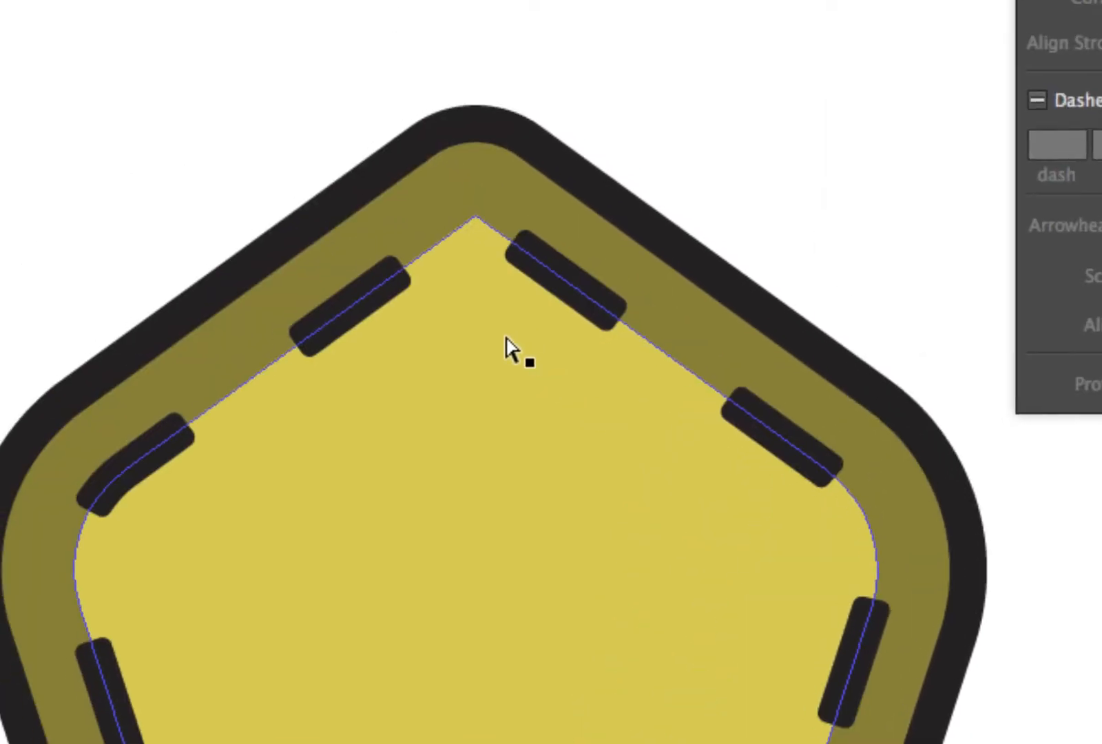
# - Draw an upright four-pointed star about 3.29 by 3.29 in, between the yellow pentagon and the dashed trapezoid
pyautogui.press('z')
pyautogui.keyDown('alt'); pyautogui.keyDown('super'); pyautogui.click(497, 351); pyautogui.keyUp('super'); pyautogui.keyUp('alt')
pyautogui.keyDown('alt'); pyautogui.keyDown('super'); pyautogui.click(518, 450); pyautogui.keyUp('super'); pyautogui.keyUp('alt')
pyautogui.keyDown('alt'); pyautogui.keyDown('super'); pyautogui.click(565, 532); pyautogui.keyUp('super'); pyautogui.keyUp('alt')
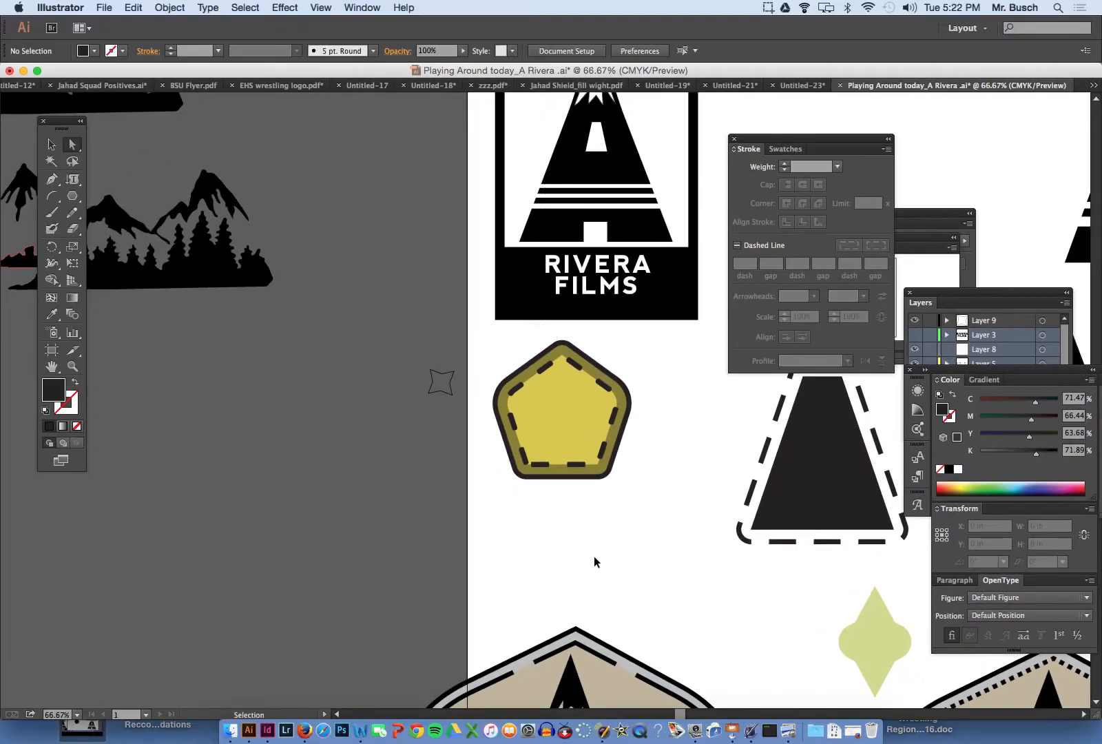
pyautogui.moveTo(632, 573); pyautogui.dragTo(446, 372)
pyautogui.moveTo(567, 419); pyautogui.dragTo(517, 499)
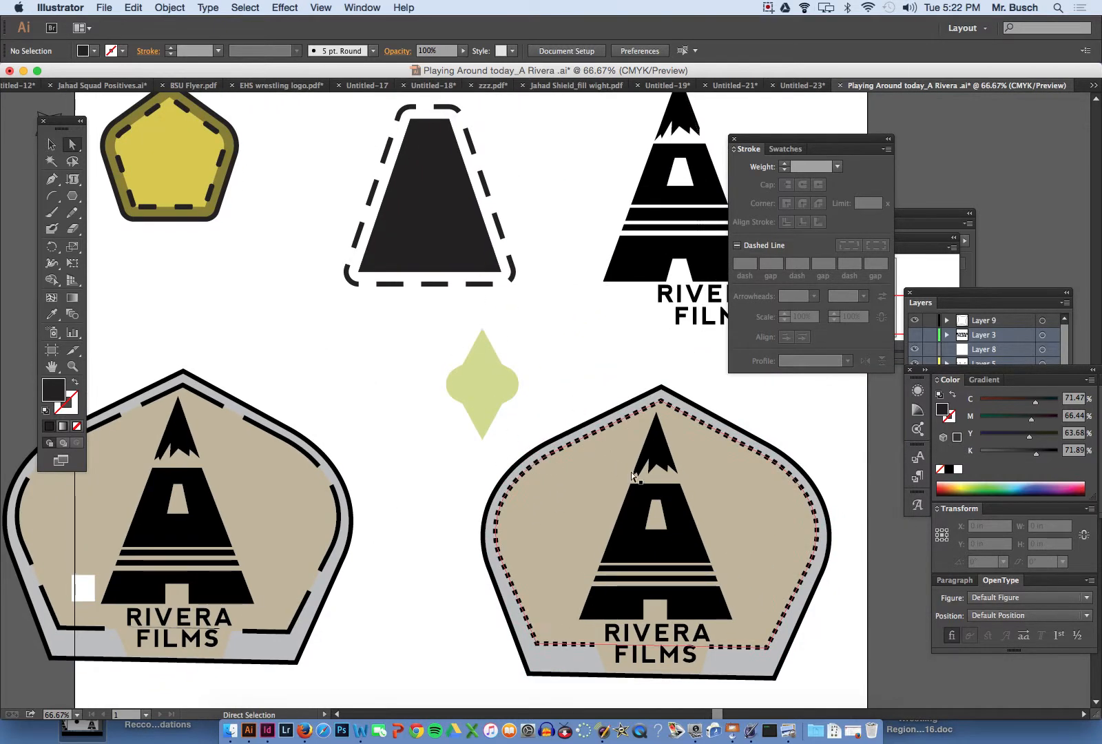
pyautogui.click(76, 200)
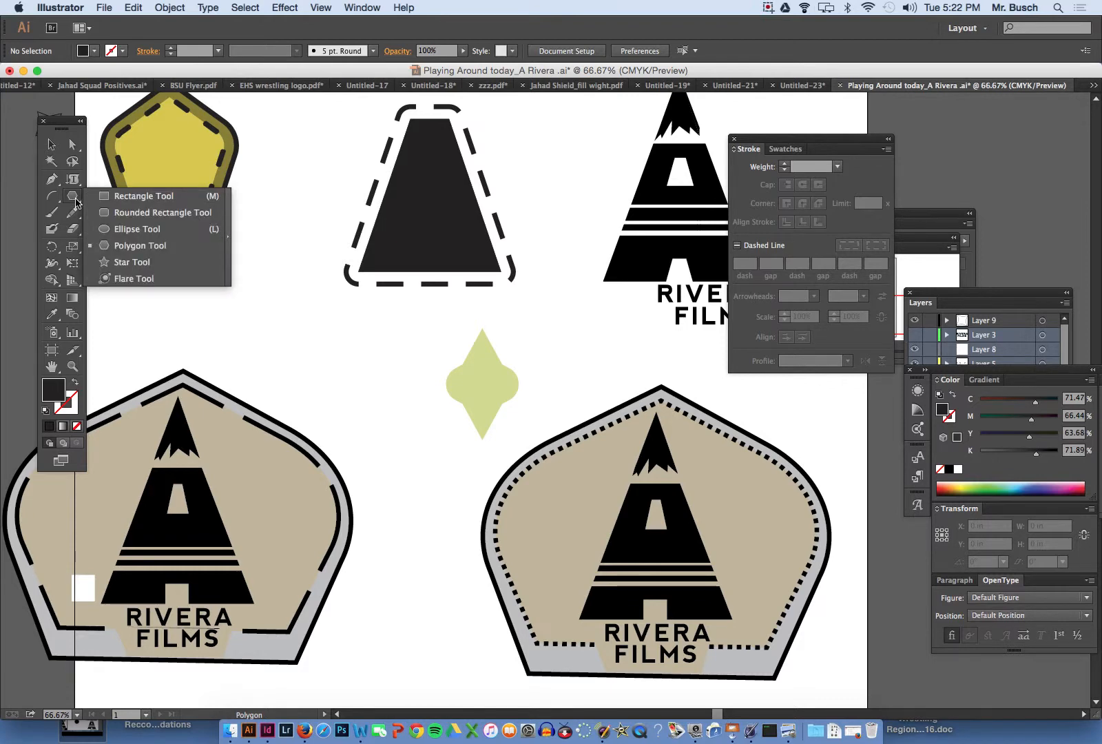
pyautogui.click(121, 262)
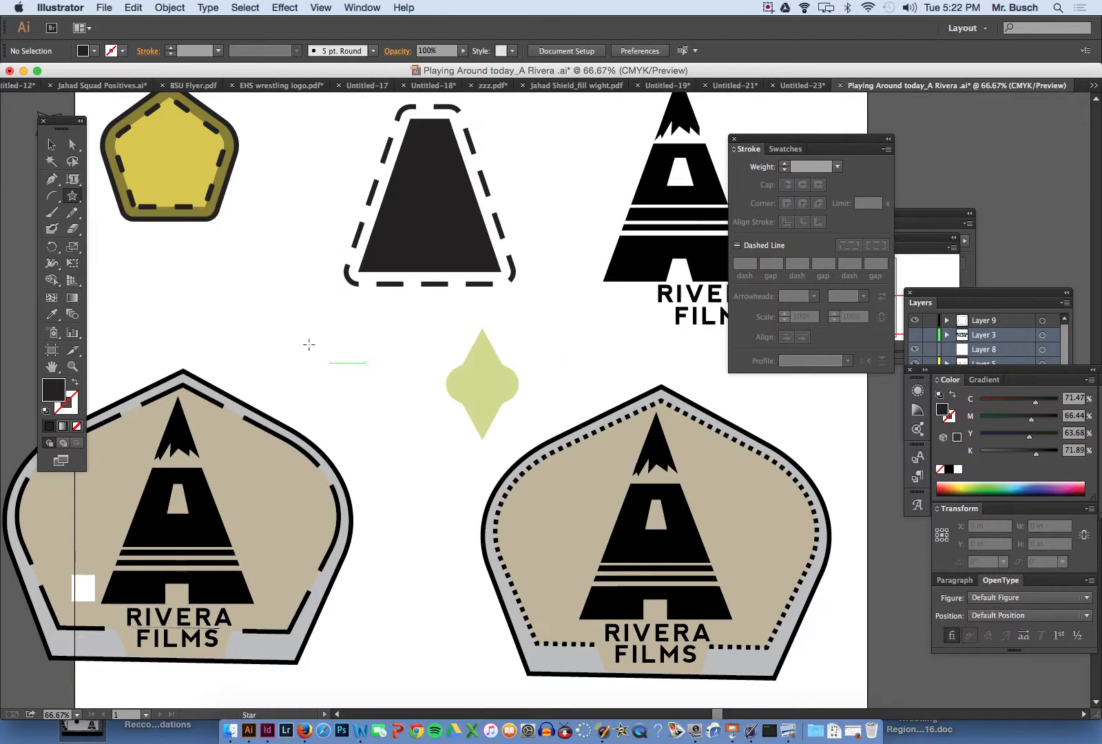
pyautogui.moveTo(255, 277); pyautogui.dragTo(268, 317)
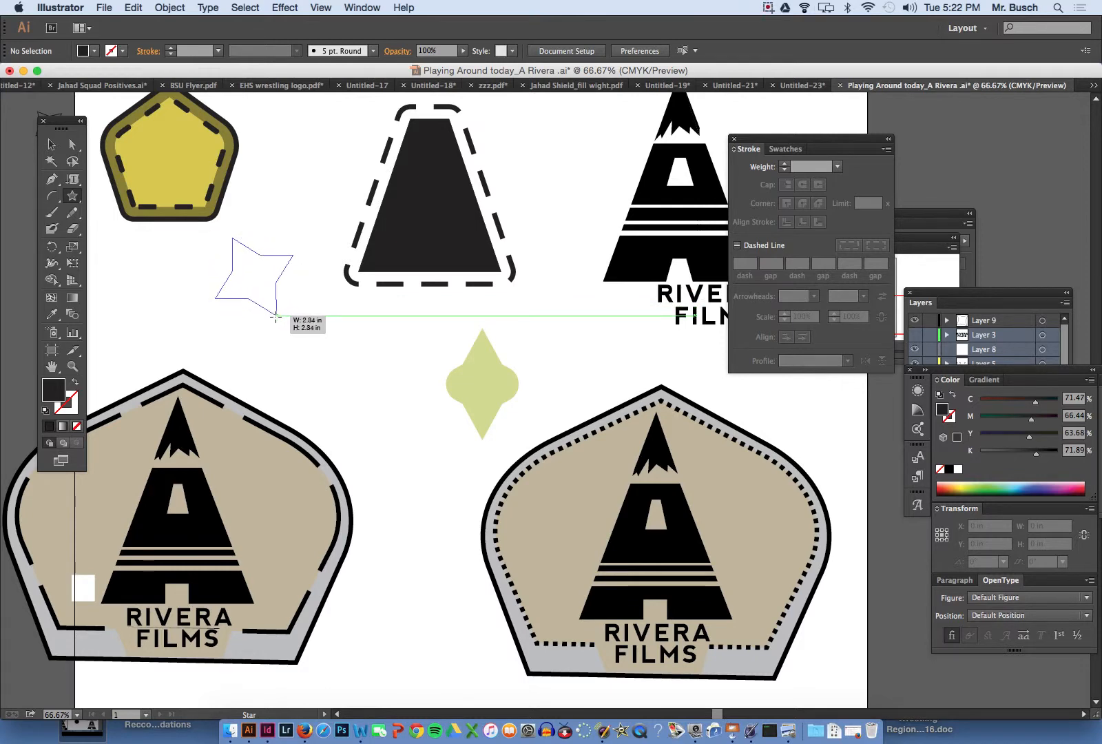
pyautogui.moveTo(276, 318); pyautogui.dragTo(254, 331)
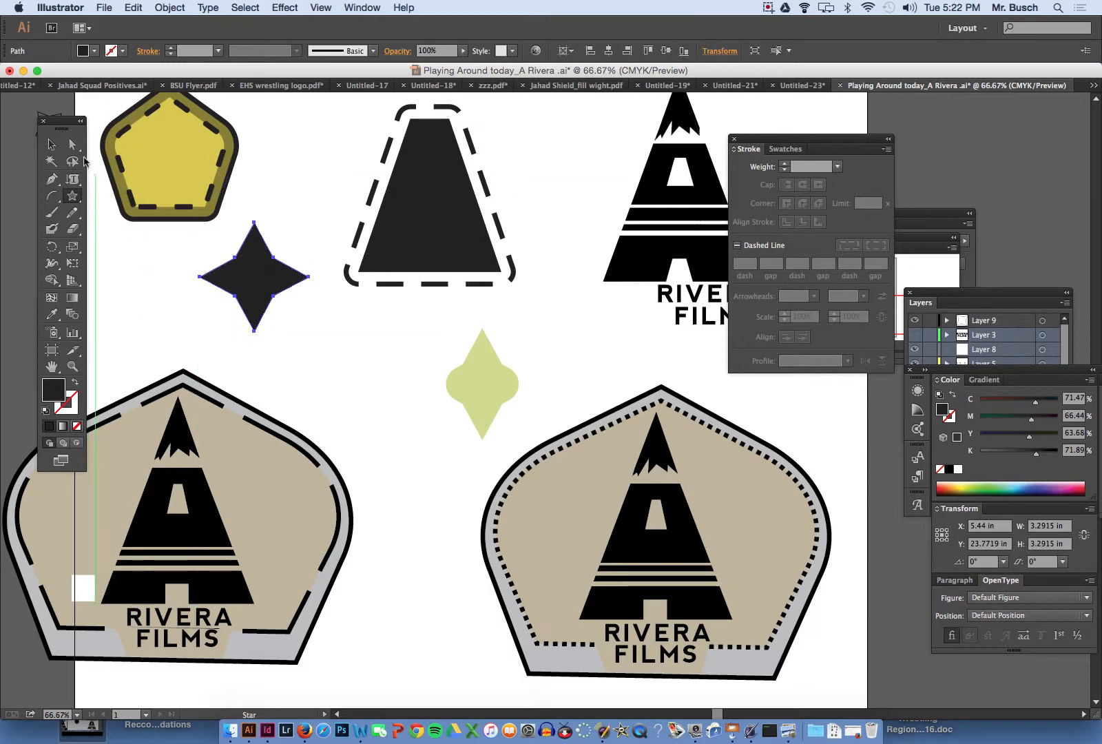
# - Round only the star's left and right points into wide semicircular lobes, keeping the upper and lower points sharp
pyautogui.click(73, 145)
pyautogui.moveTo(189, 281); pyautogui.dragTo(213, 275)
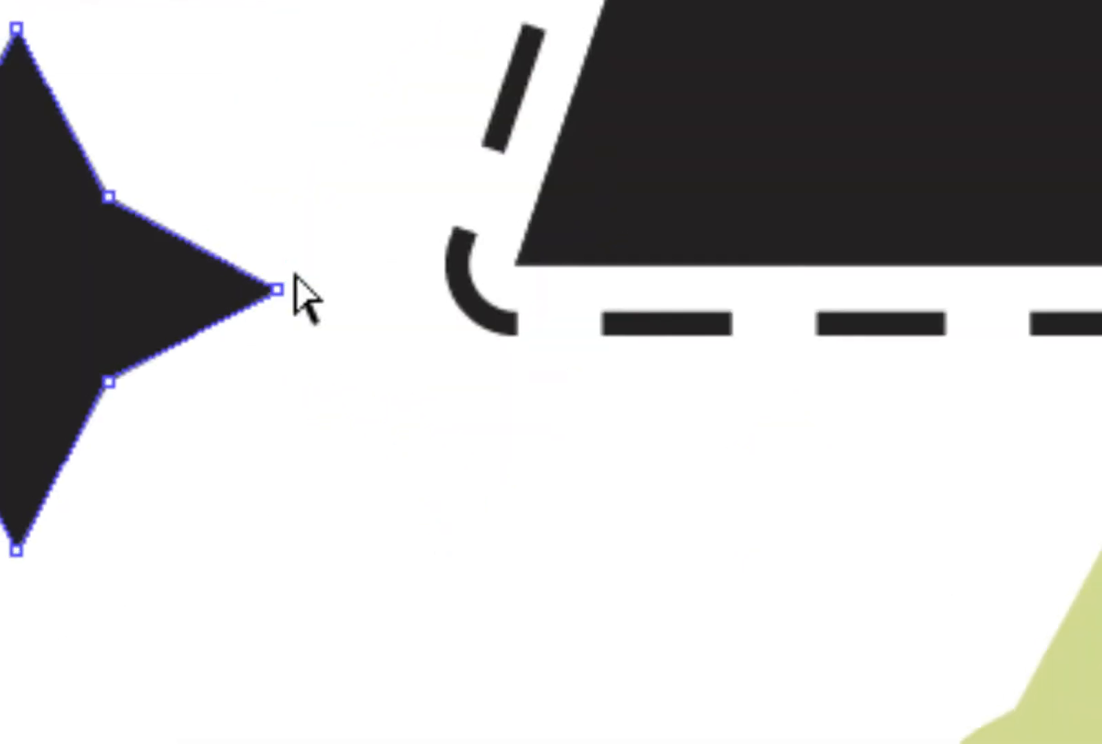
pyautogui.keyDown('shift'); pyautogui.click(291, 277); pyautogui.keyUp('shift')
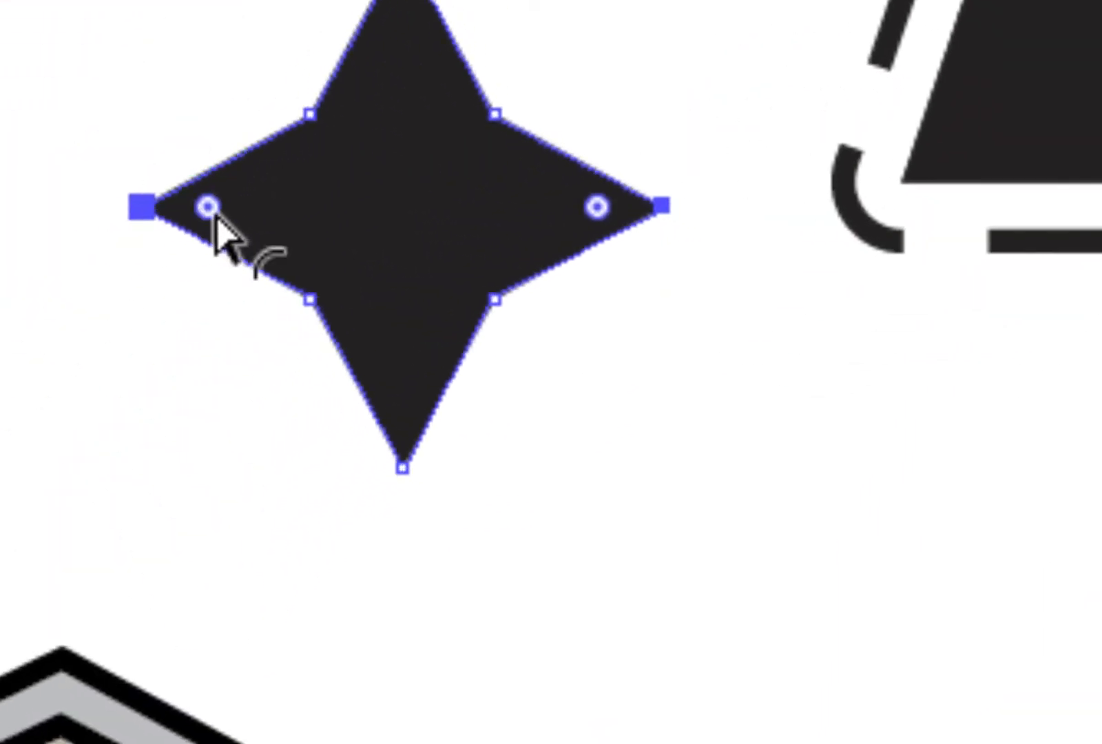
pyautogui.moveTo(212, 214); pyautogui.dragTo(232, 216)
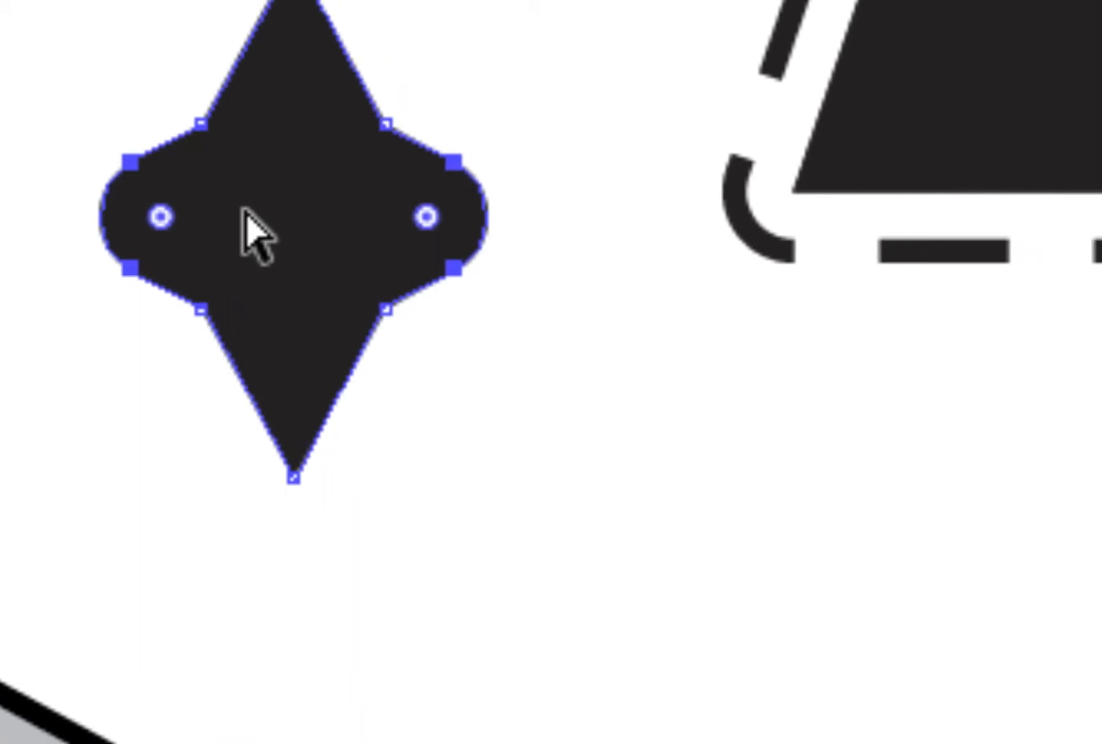
# - Swap the four-pointed star's fill and stroke, and give it a green 46DB46 fill
pyautogui.press('super')
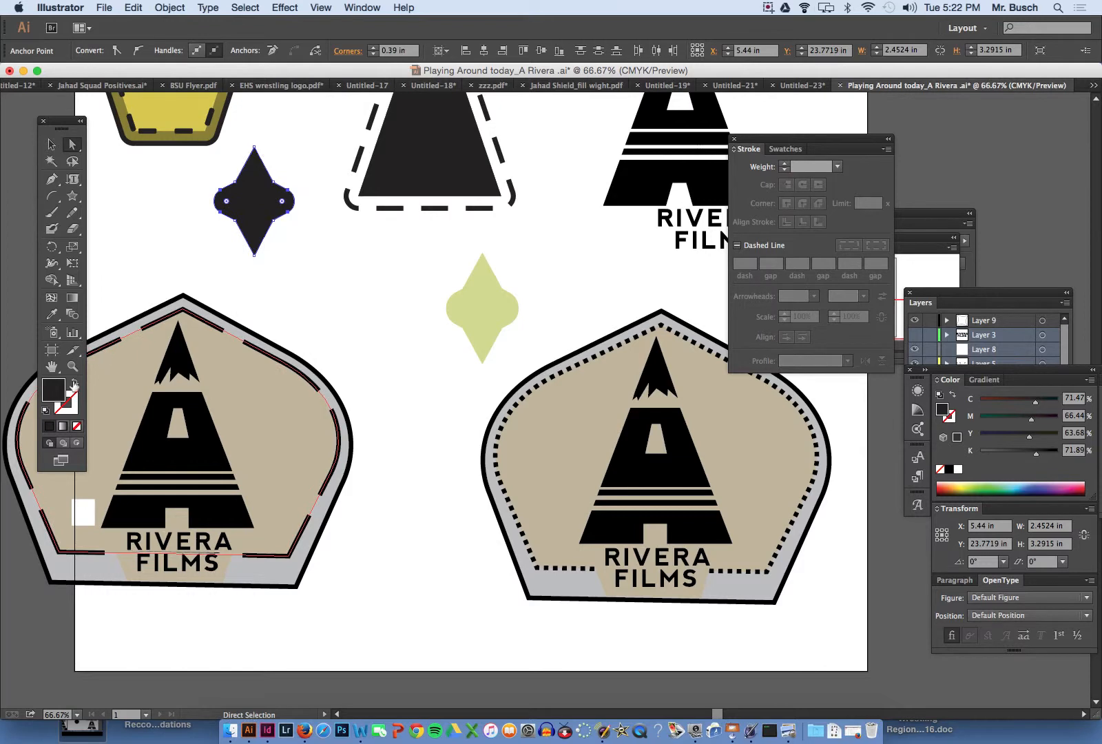
pyautogui.click(75, 383)
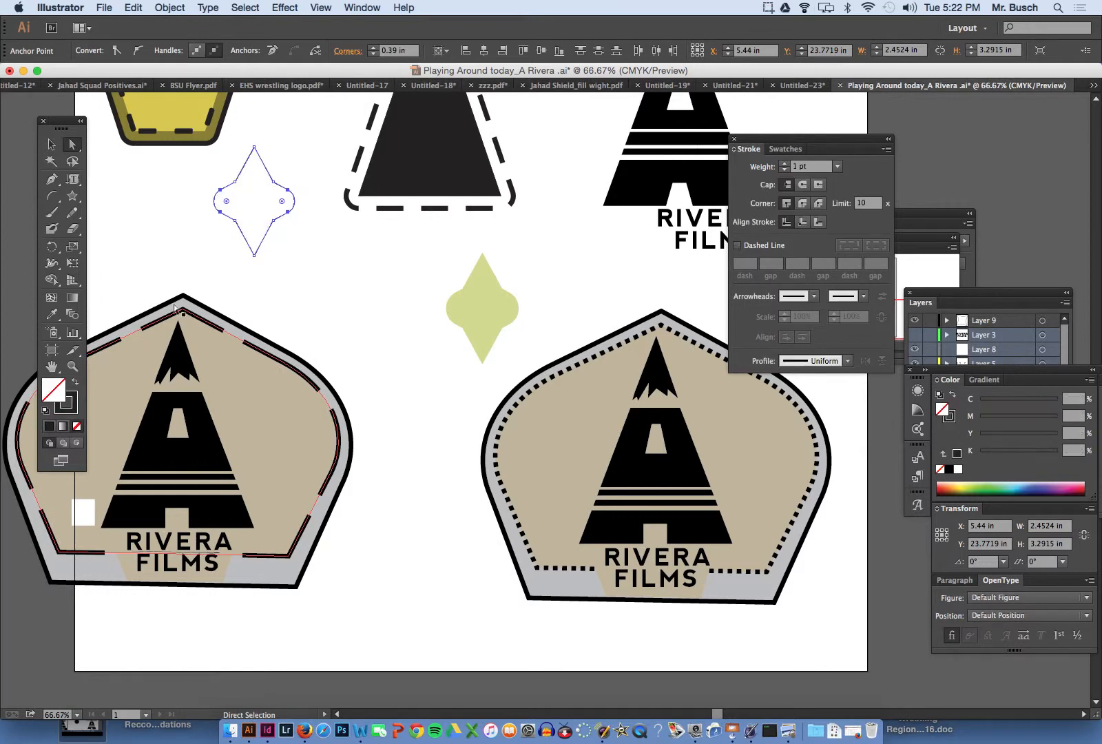
pyautogui.doubleClick(50, 393)
pyautogui.click(204, 238)
pyautogui.click(131, 145)
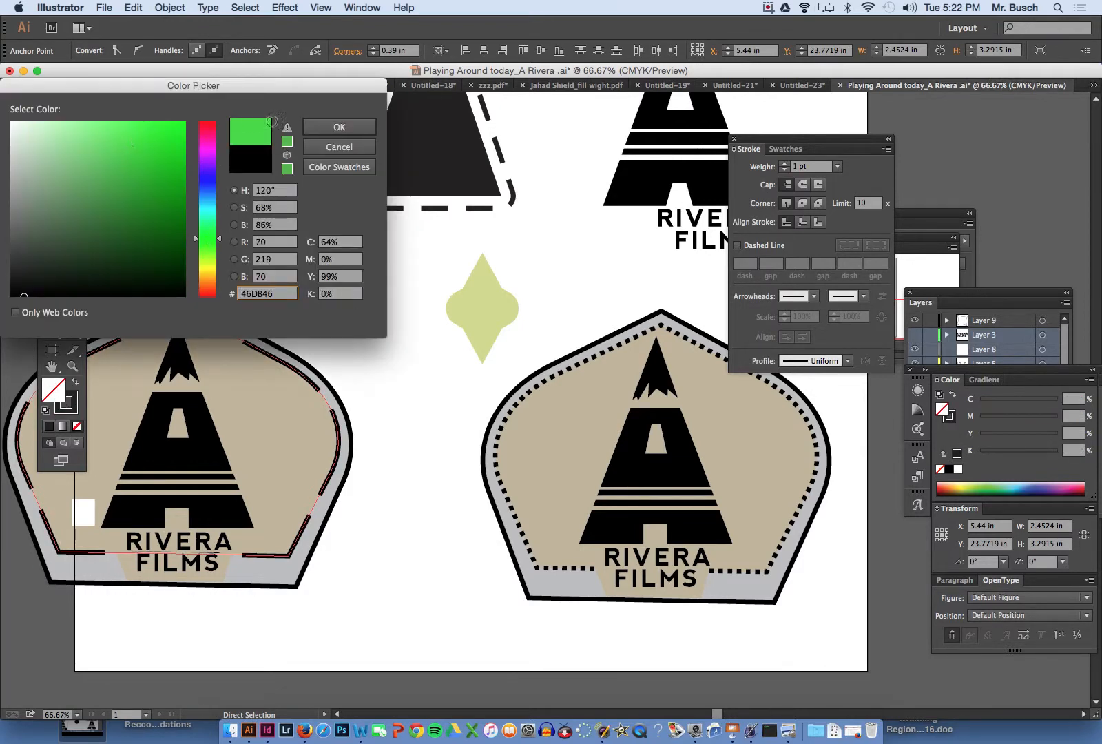
pyautogui.click(339, 128)
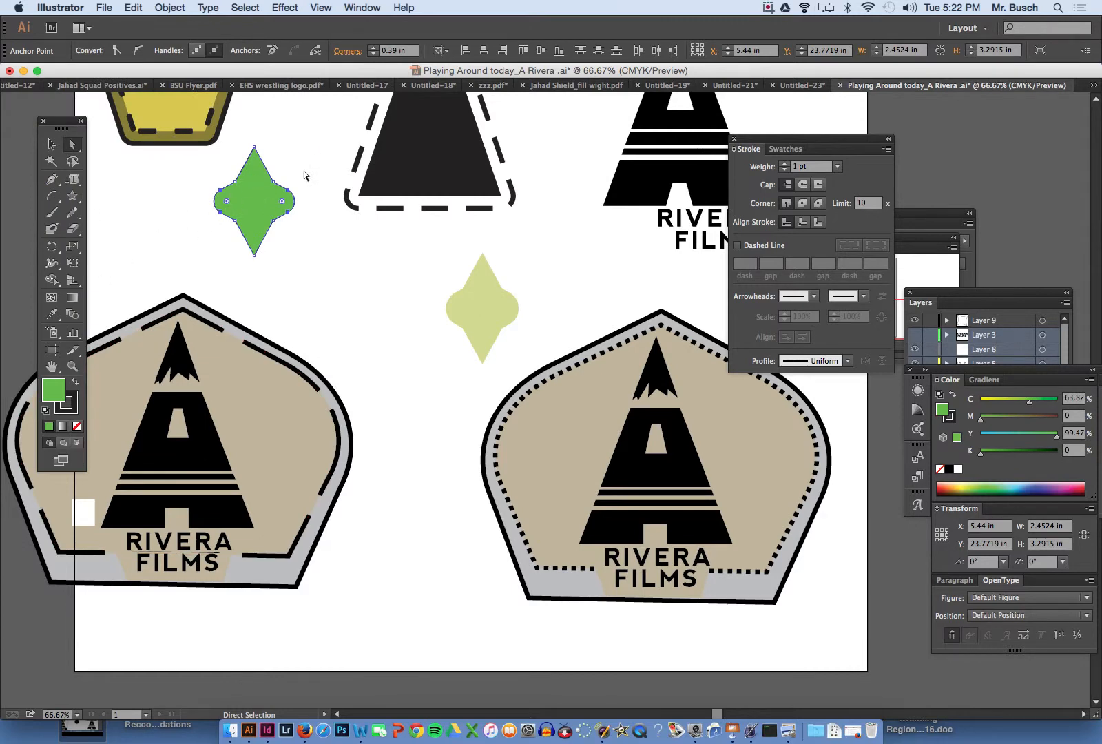
# - Draw a multi-pointed star about 1.87 in wide below the green star, round all its corners to 0.12 in, and deselect it
pyautogui.click(71, 198)
pyautogui.moveTo(333, 282); pyautogui.dragTo(339, 297)
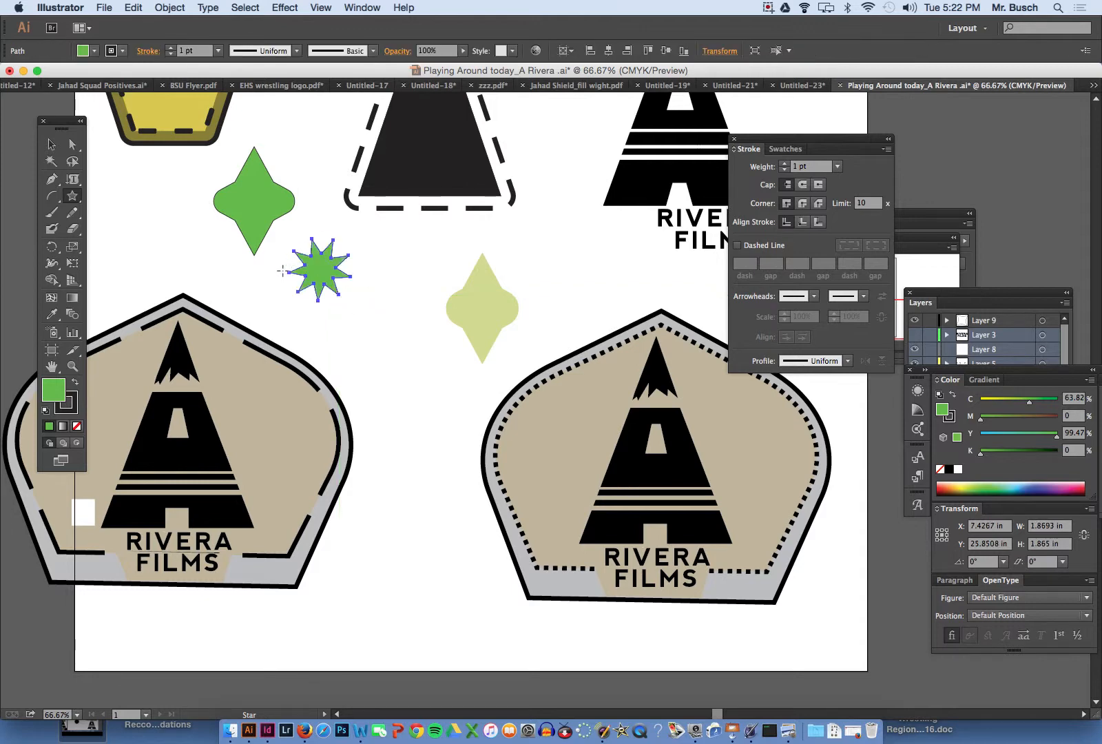
pyautogui.click(72, 146)
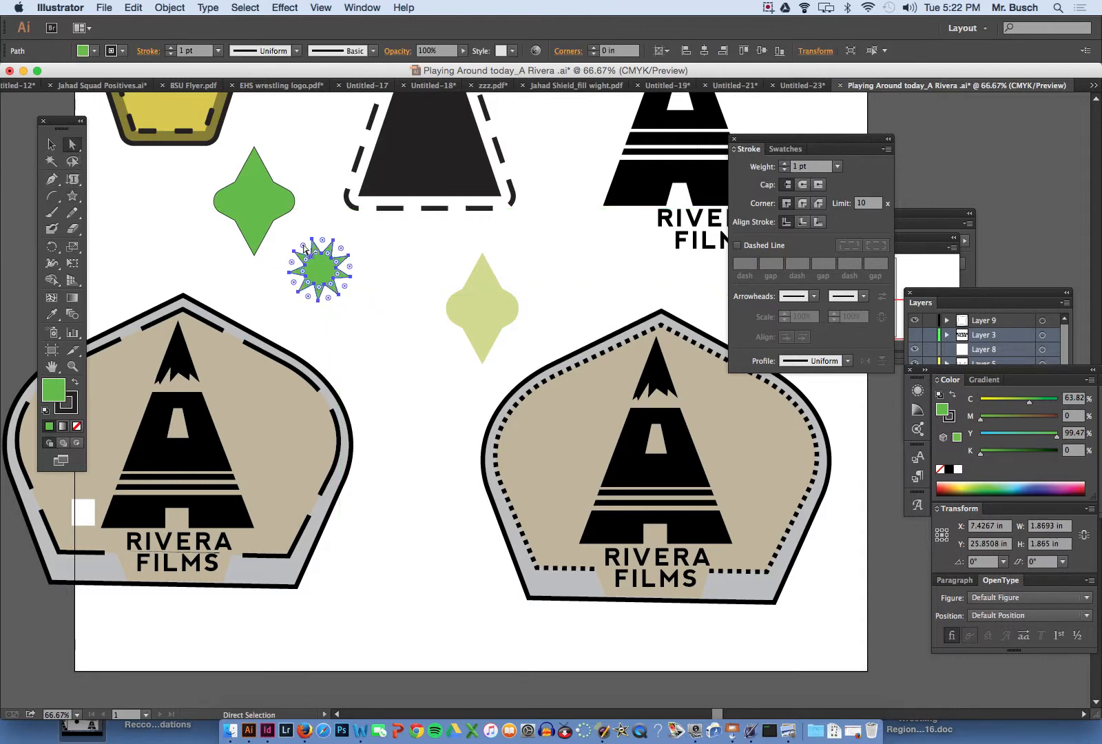
pyautogui.moveTo(306, 253); pyautogui.dragTo(311, 256)
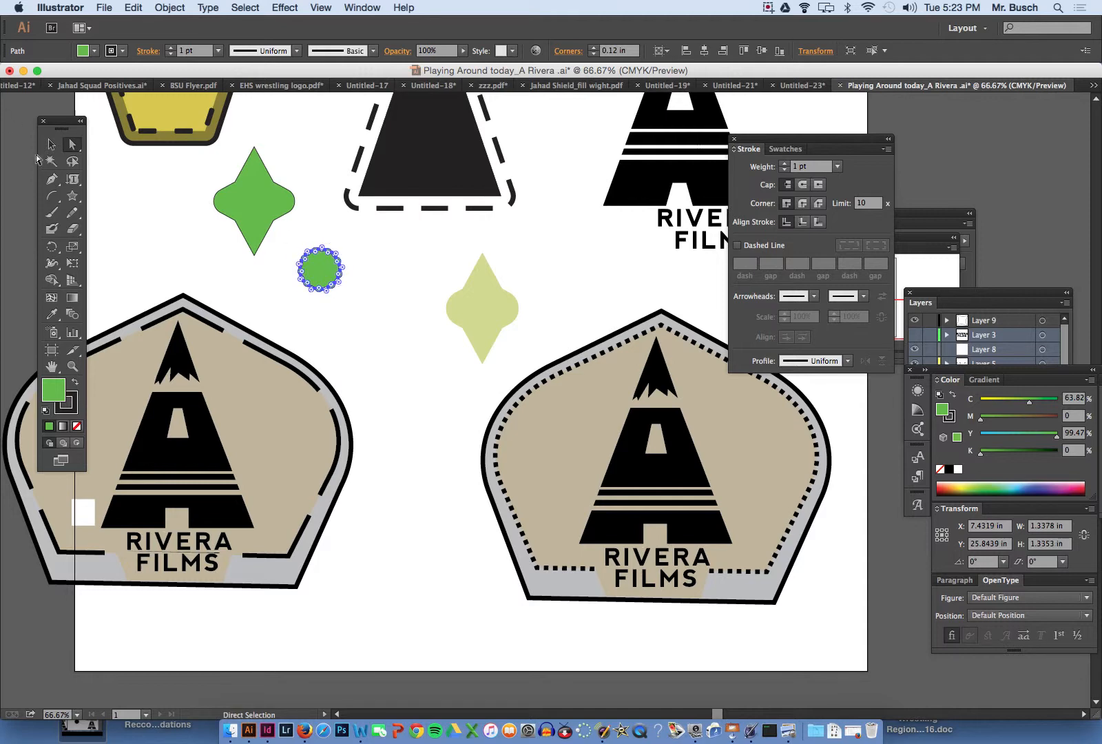
pyautogui.click(51, 144)
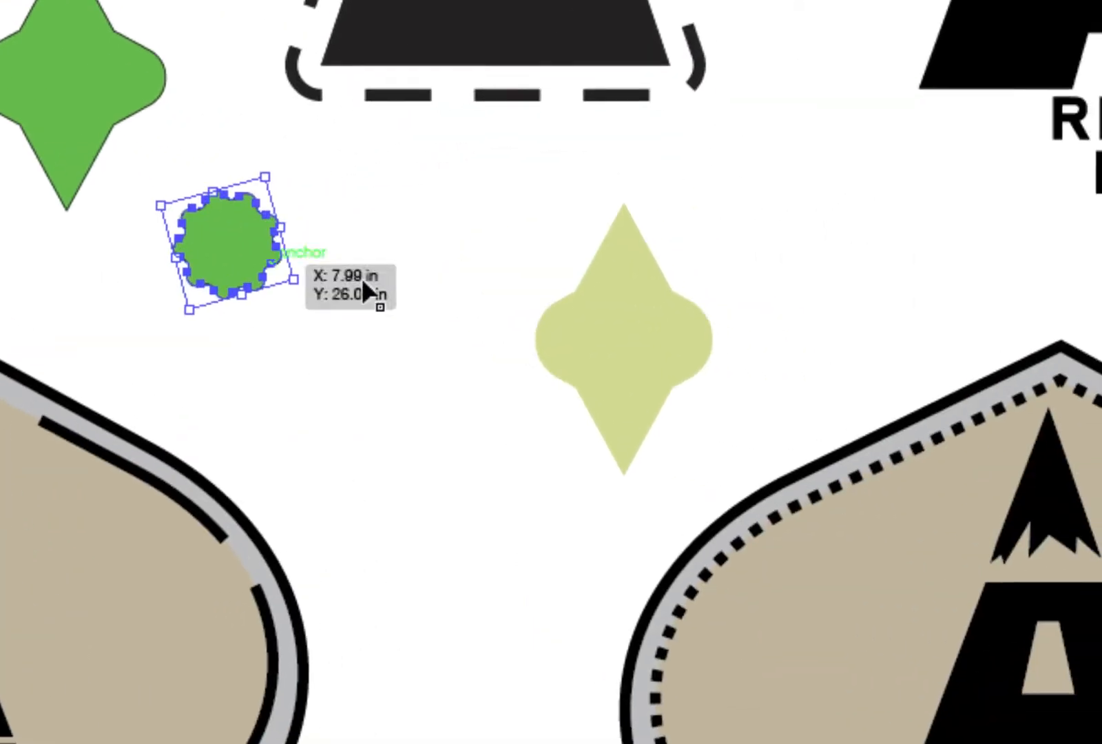
pyautogui.click(347, 282)
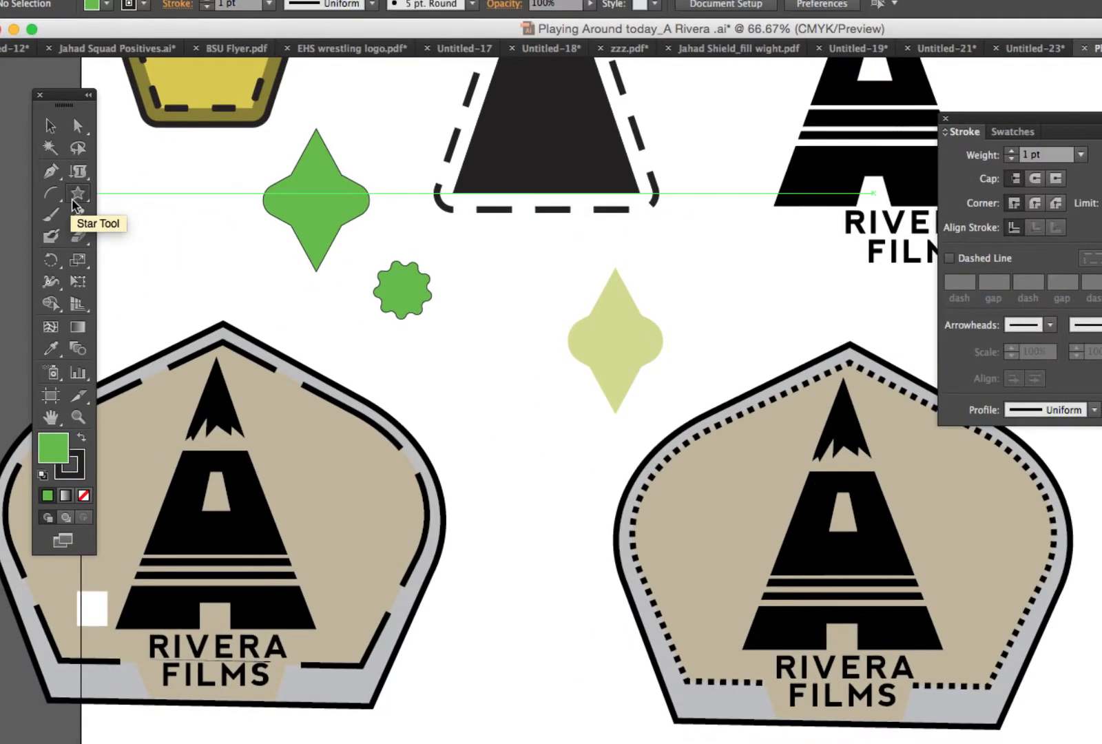
# - Draw a second multi-pointed star about 2.22 by 2.25 in beside the small scalloped shape, round all its corners to 0.14 in, and deselect it
pyautogui.click(72, 195)
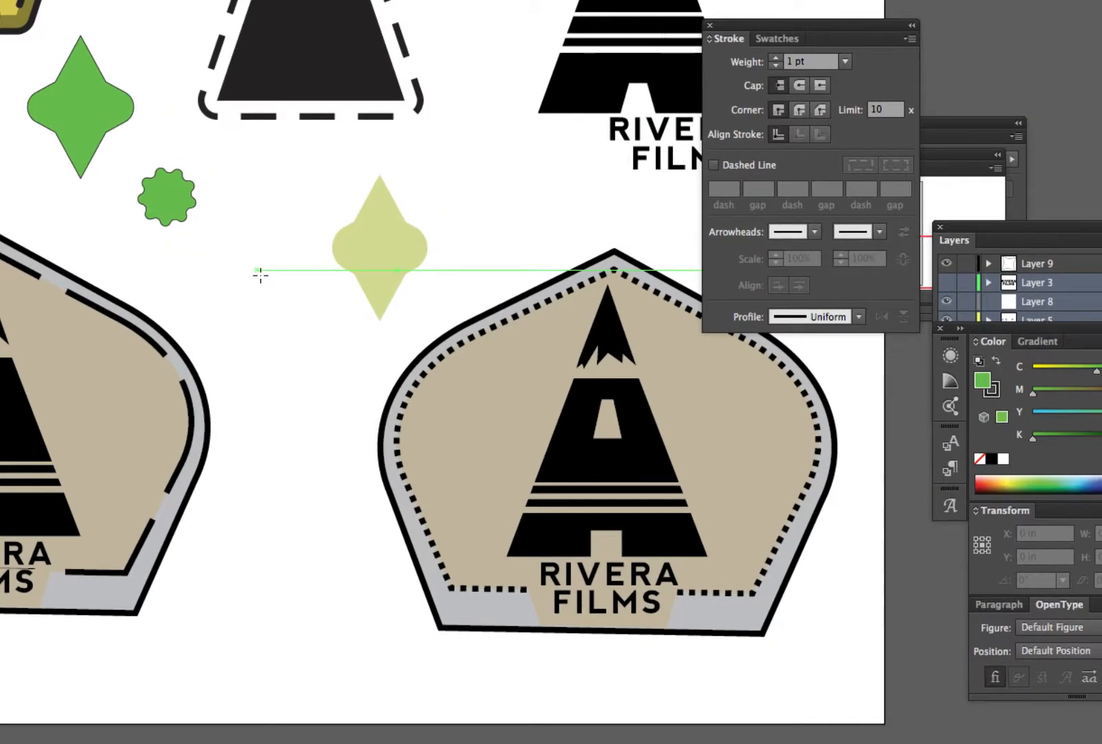
pyautogui.moveTo(261, 275)
pyautogui.mouseDown()
pyautogui.moveTo(279, 300)
pyautogui.moveTo(297, 296)
pyautogui.mouseUp()
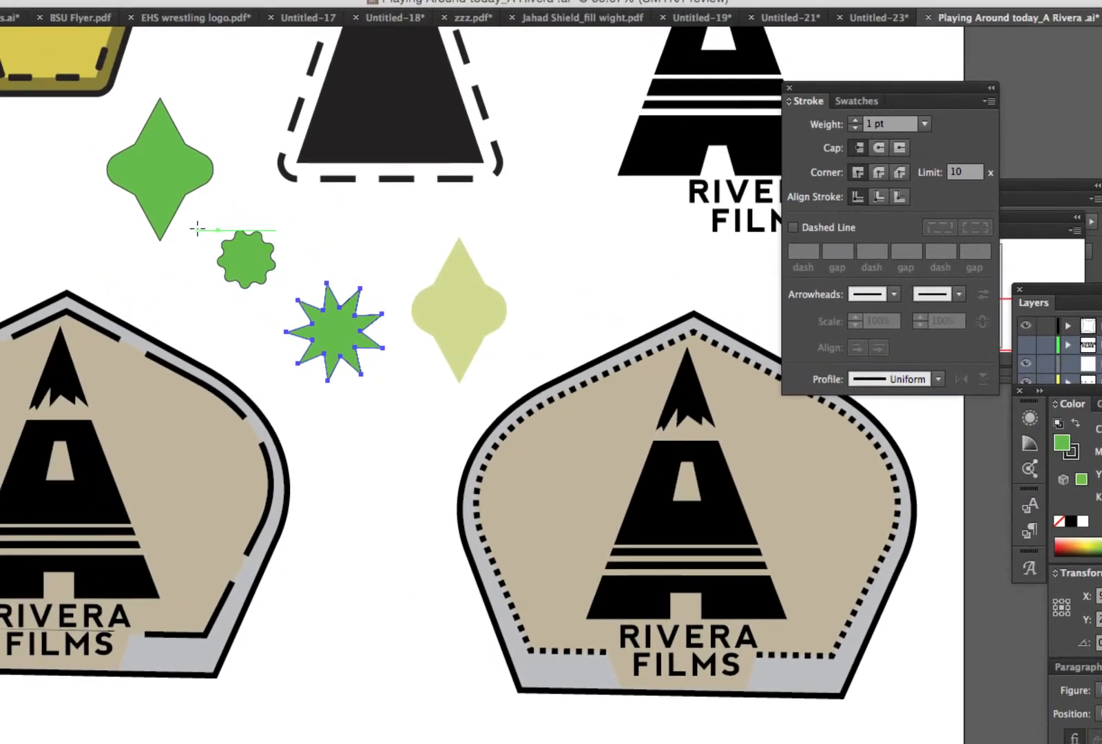
pyautogui.press('v')
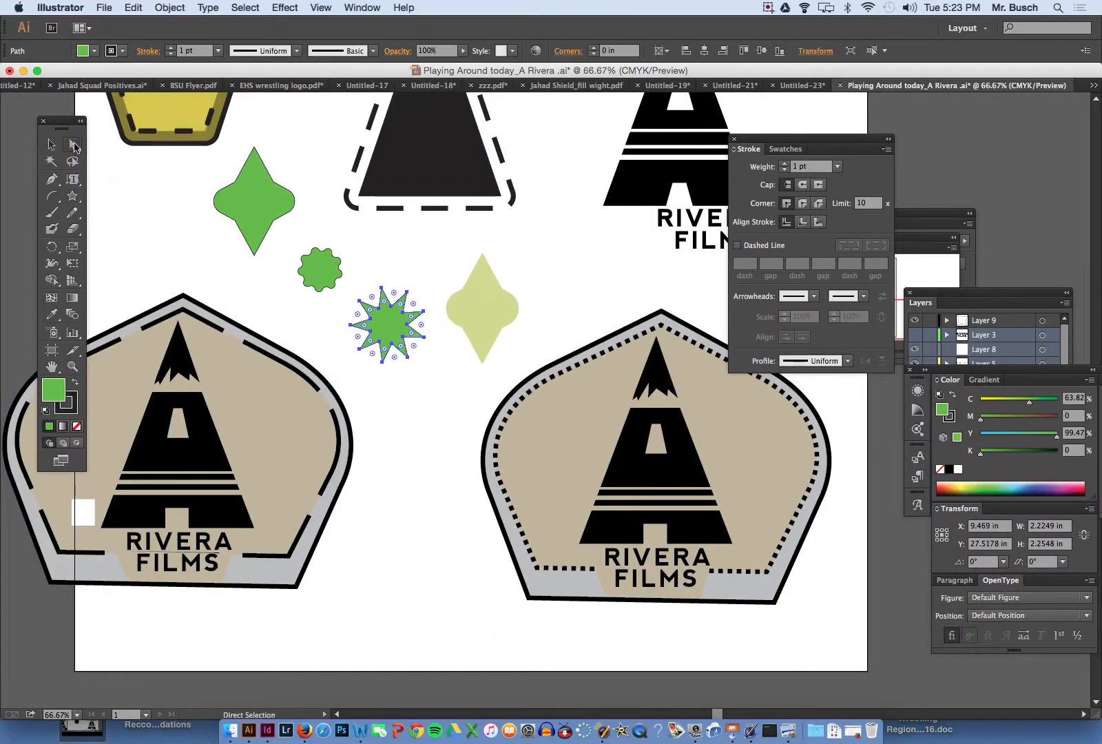
pyautogui.press('v')
pyautogui.press('a')
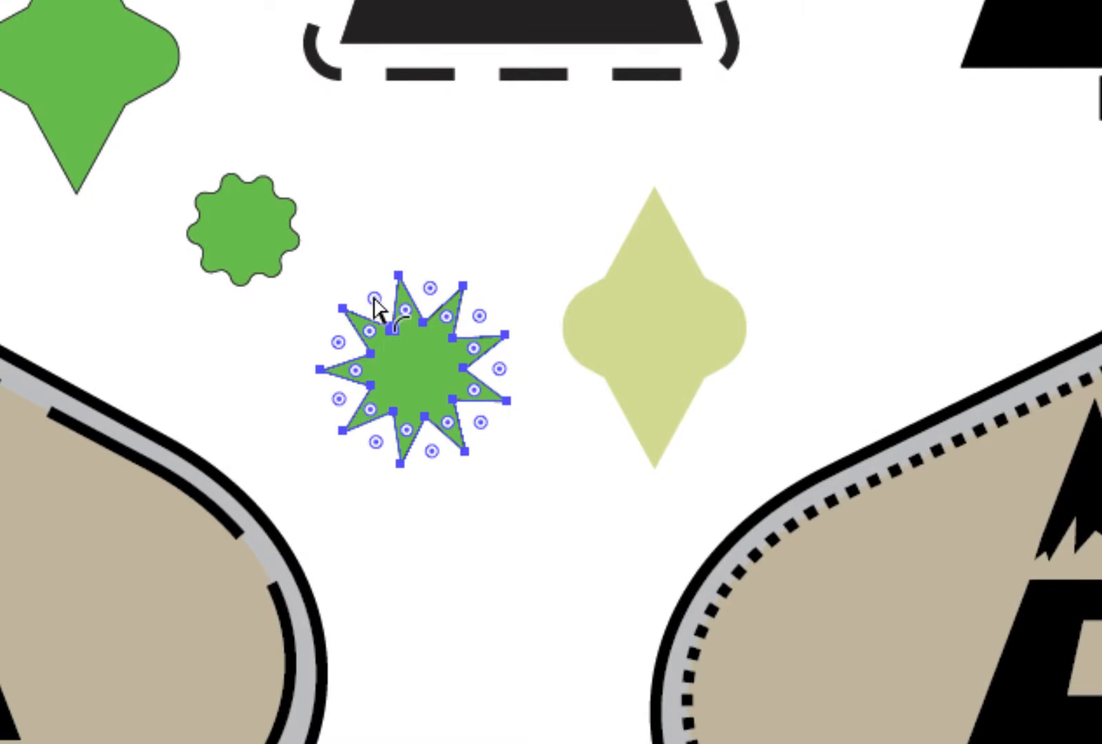
pyautogui.moveTo(373, 298)
pyautogui.mouseDown()
pyautogui.moveTo(395, 349)
pyautogui.moveTo(379, 298)
pyautogui.moveTo(378, 310)
pyautogui.mouseUp()
pyautogui.click(385, 210)
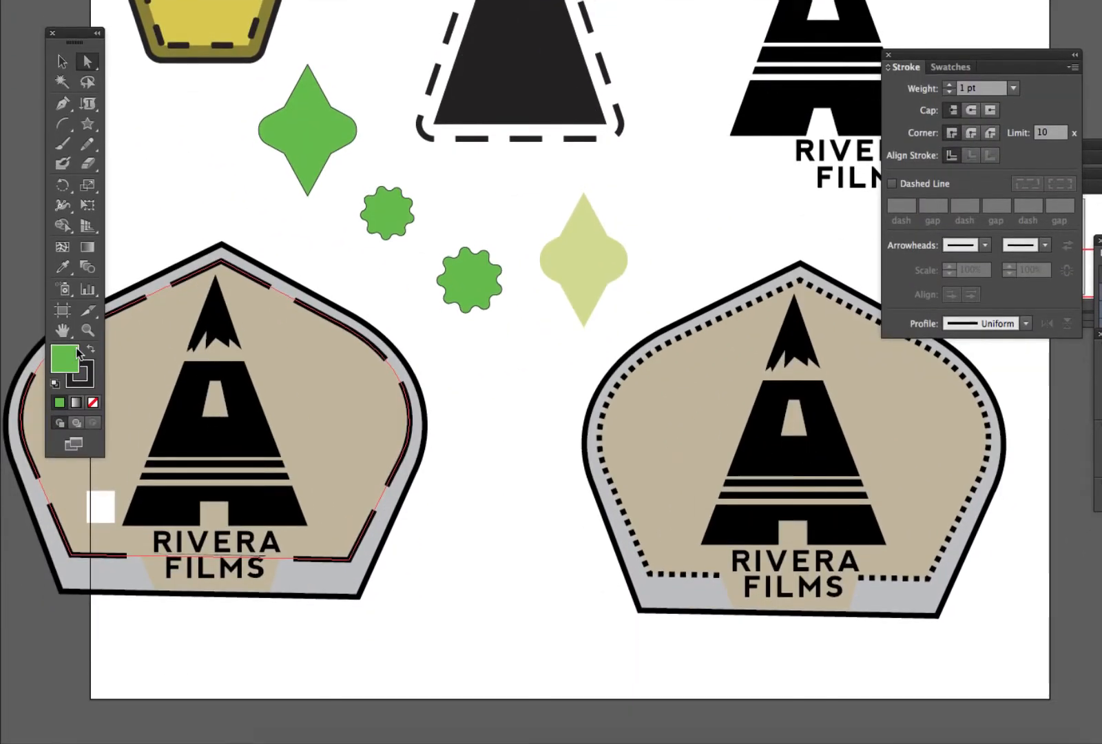
# - Set the fill colour to pale green C5EFC5 with nothing selected
pyautogui.doubleClick(78, 353)
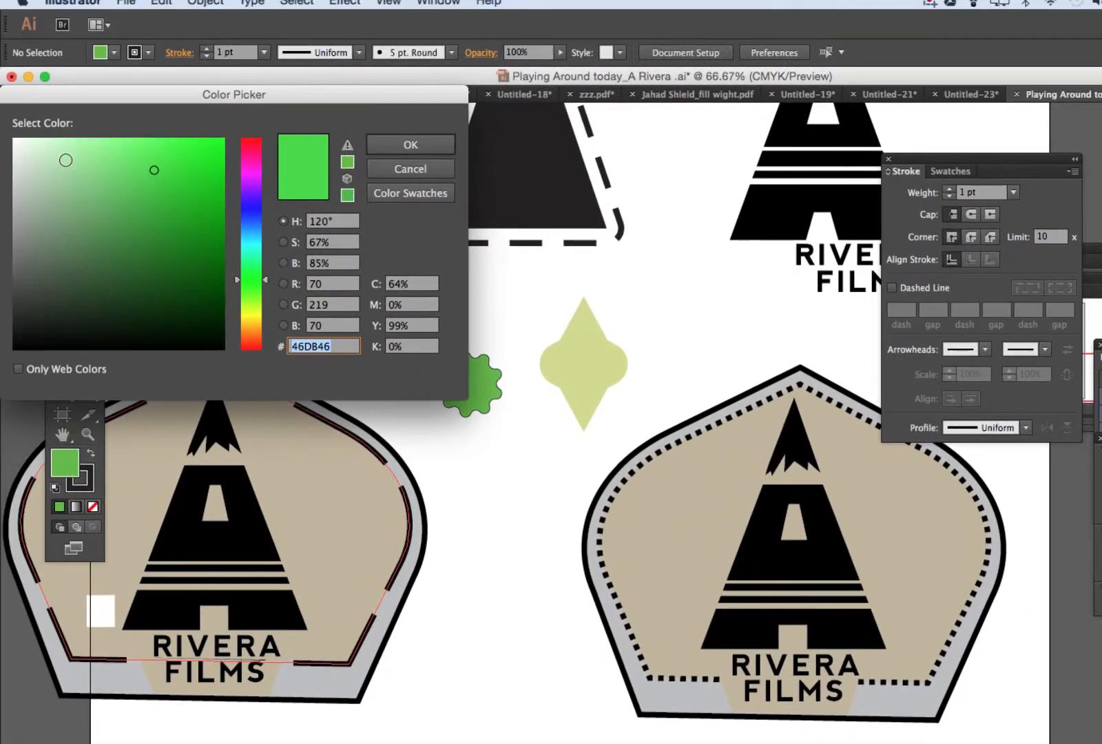
pyautogui.click(66, 160)
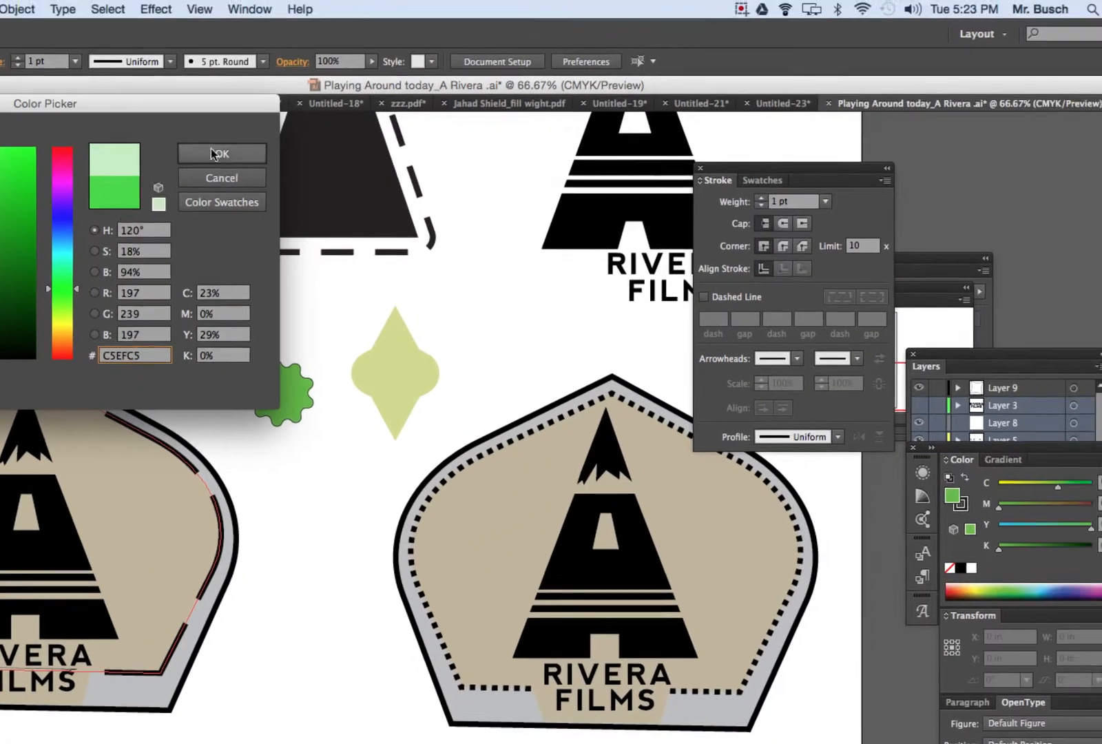
pyautogui.click(411, 145)
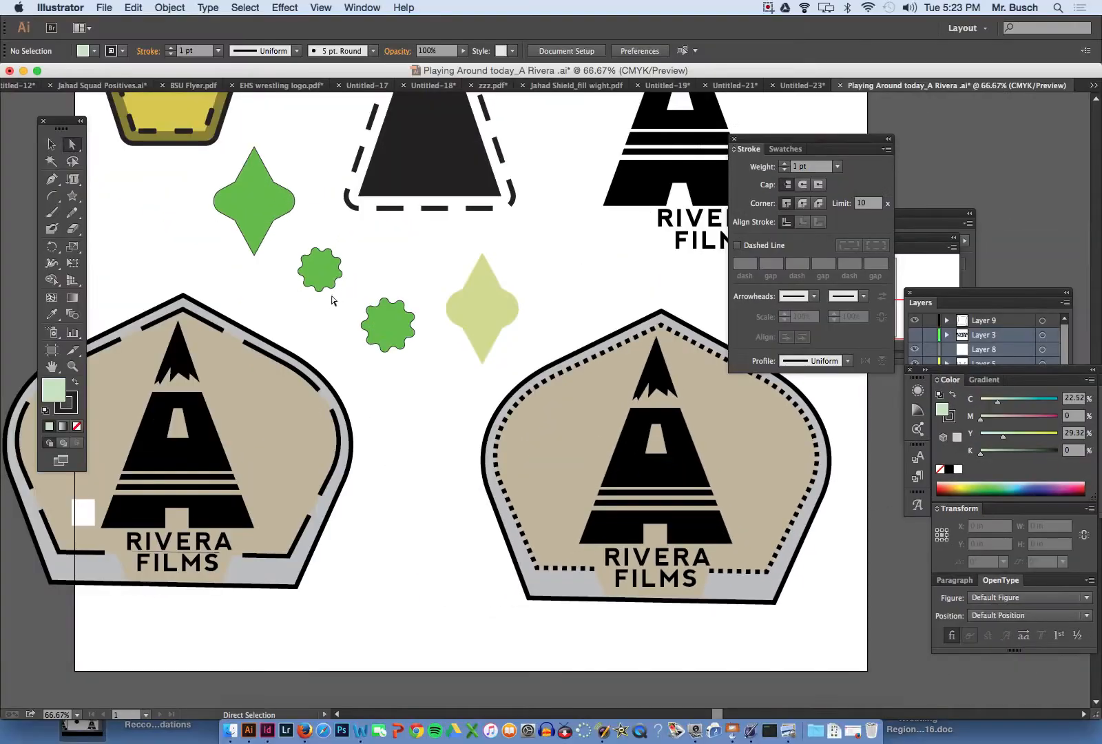
# - Centre the larger scalloped shape on the green four-pointed star, fill it with pale green D1EFC5, and deselect it
pyautogui.click(388, 325)
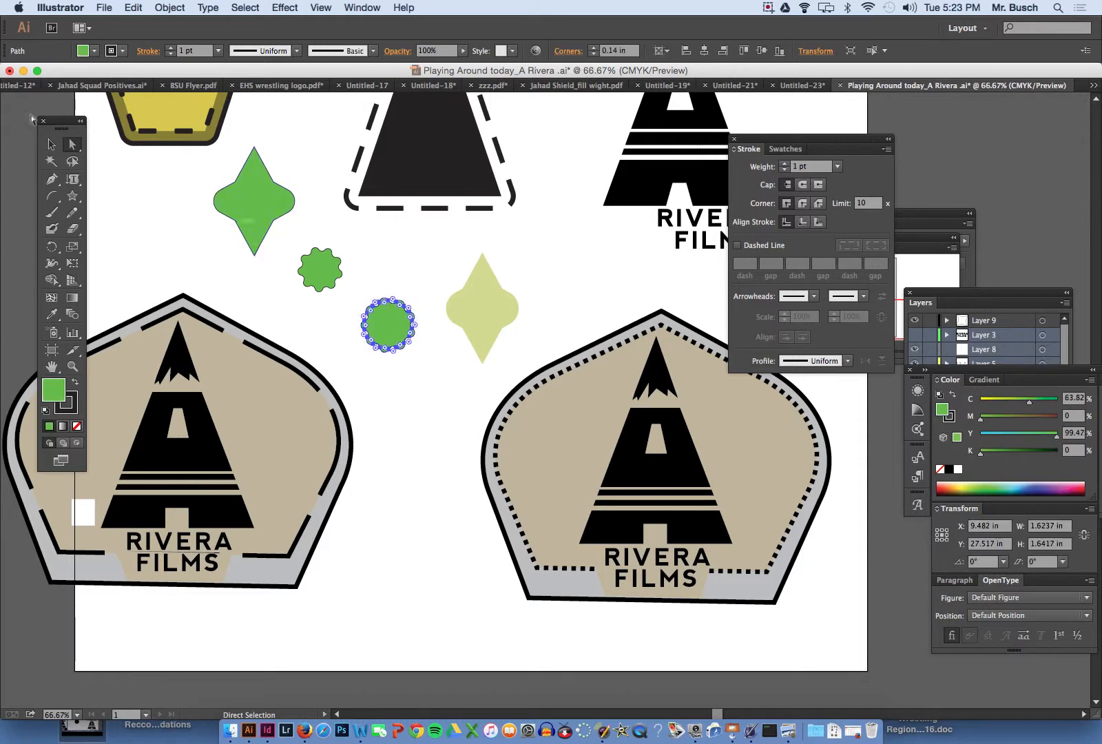
pyautogui.click(50, 143)
pyautogui.moveTo(384, 335); pyautogui.dragTo(250, 211)
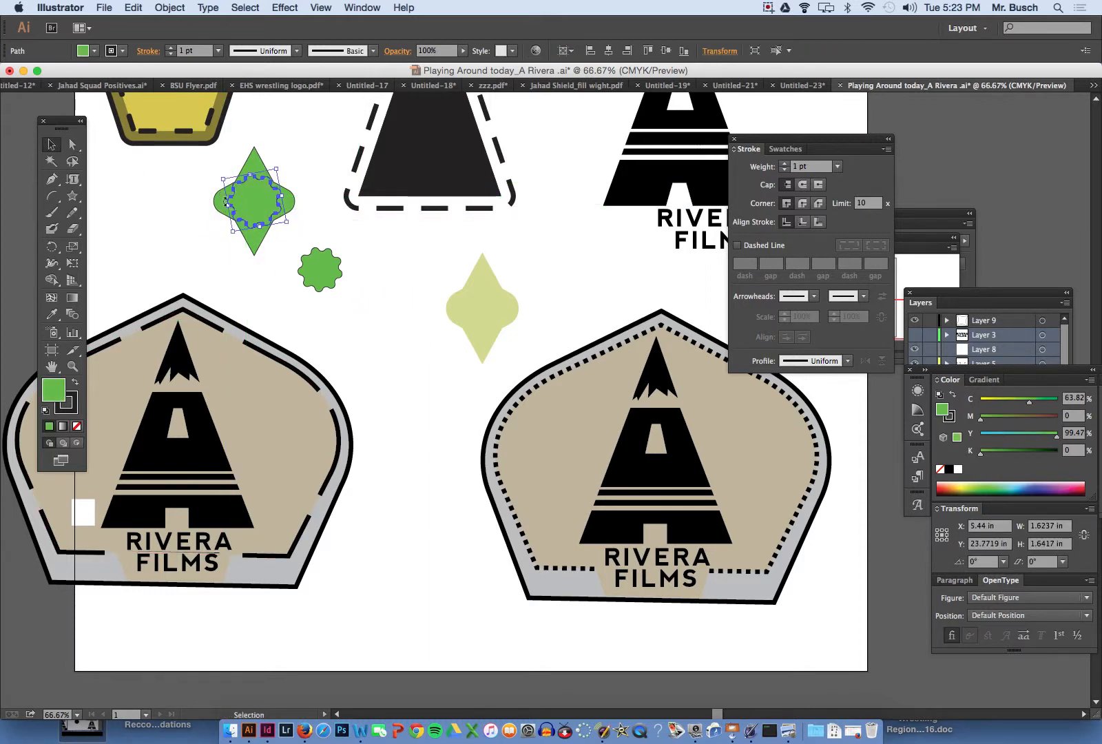
pyautogui.doubleClick(58, 395)
pyautogui.click(42, 131)
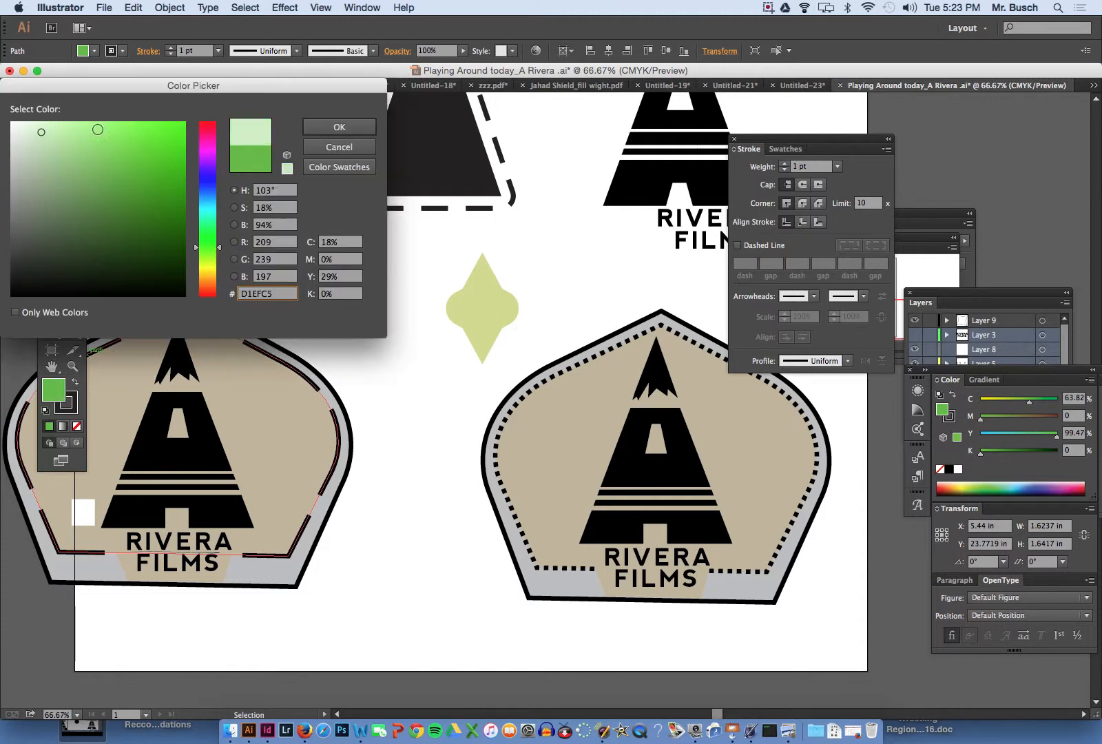
pyautogui.click(332, 131)
pyautogui.click(328, 197)
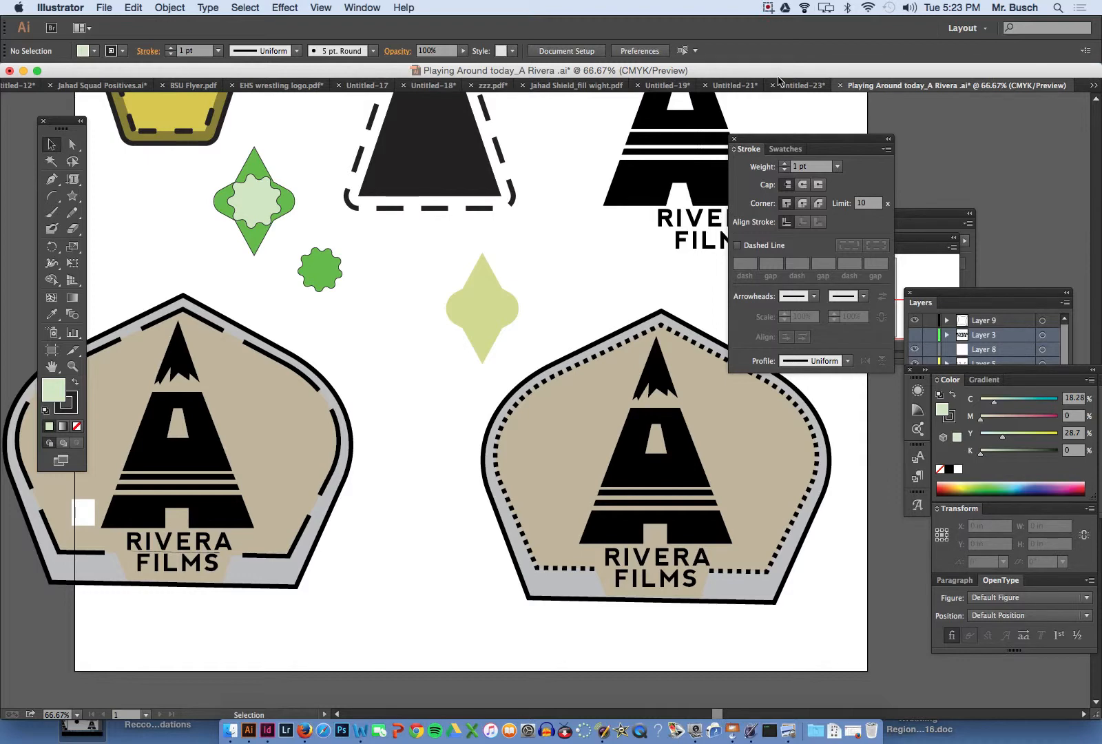
pyautogui.click(766, 7)
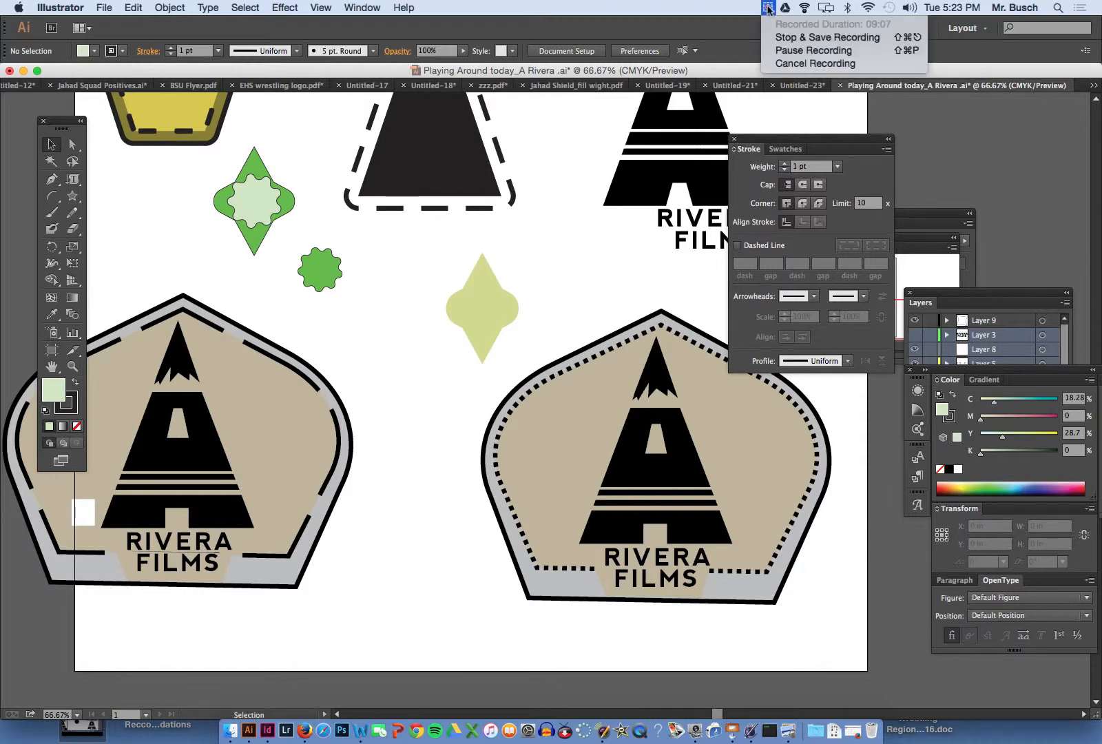